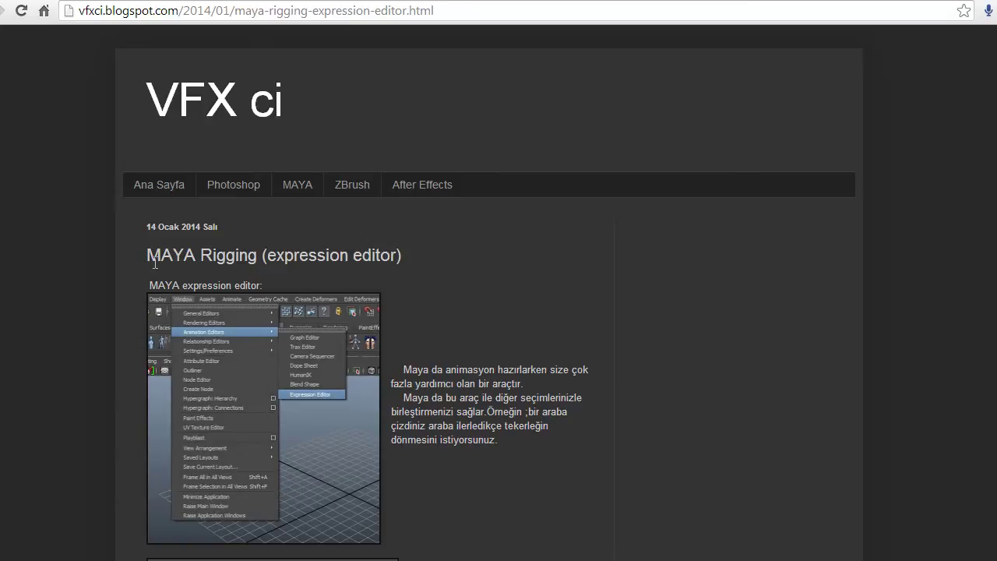
# Read through the tutorial post, highlighting part of its title and scrolling the page
pyautogui.moveTo(155, 263); pyautogui.dragTo(268, 267)
pyautogui.click(299, 274)
pyautogui.scroll(-1, 483, 369)
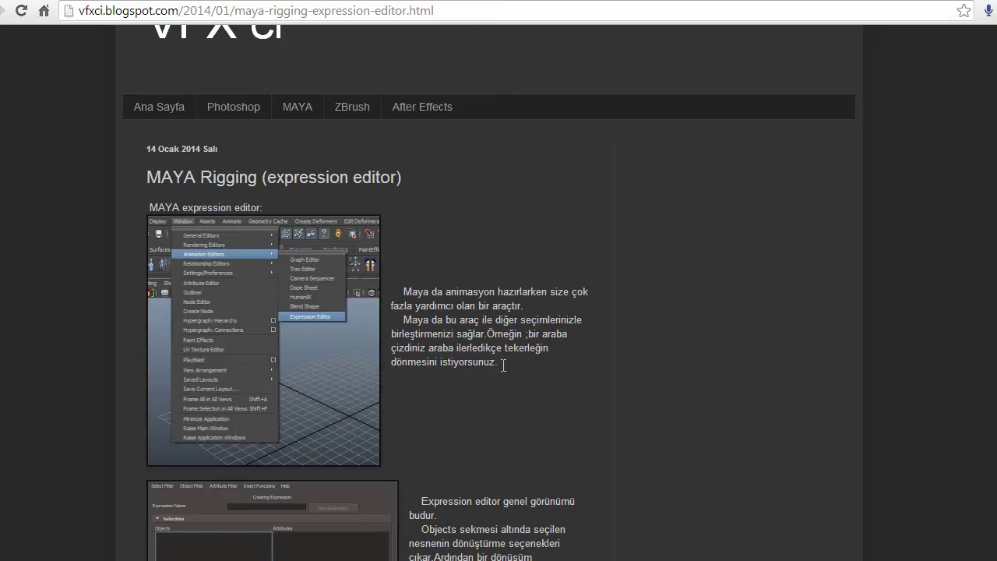
pyautogui.scroll(-2, 501, 376)
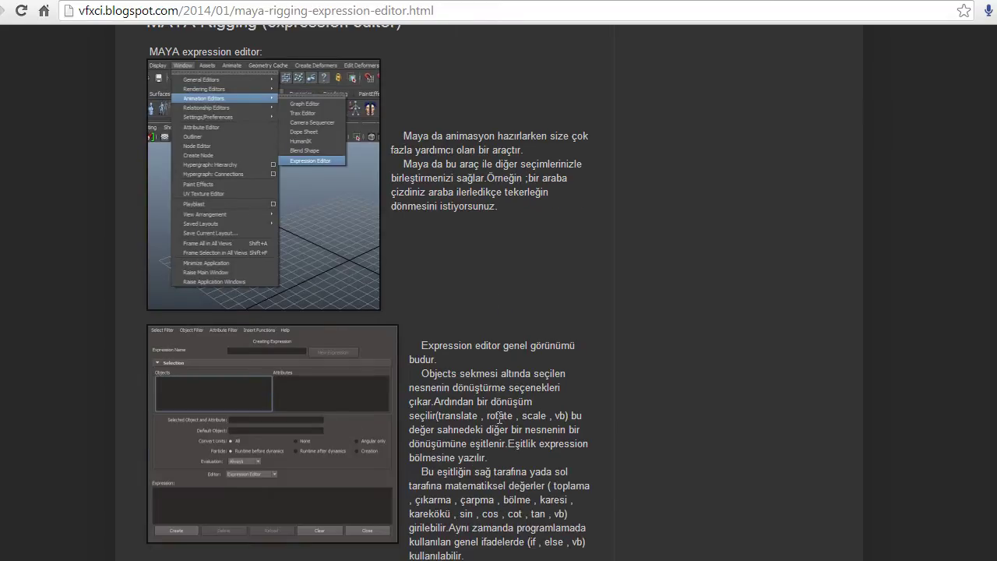
pyautogui.scroll(-1, 499, 419)
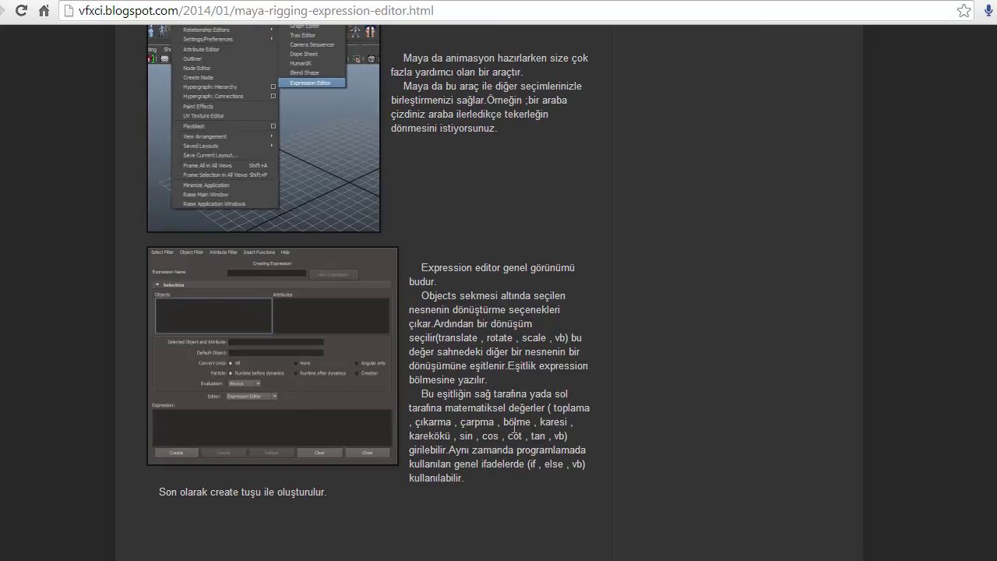
pyautogui.scroll(3, 514, 462)
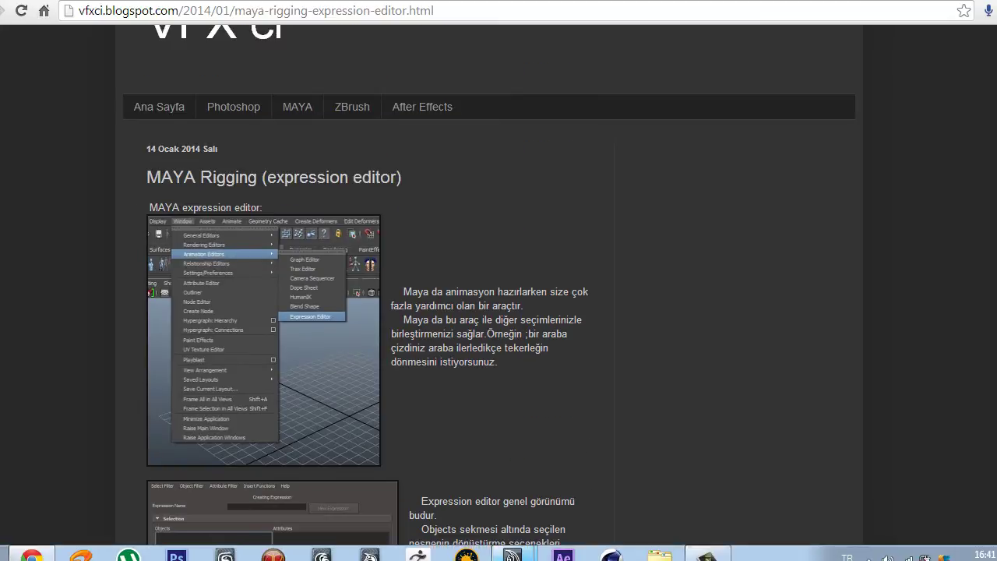
# Back in Maya, select the car body with its wheels and slide them along Z
pyautogui.moveTo(512, 555)
pyautogui.click(570, 474)
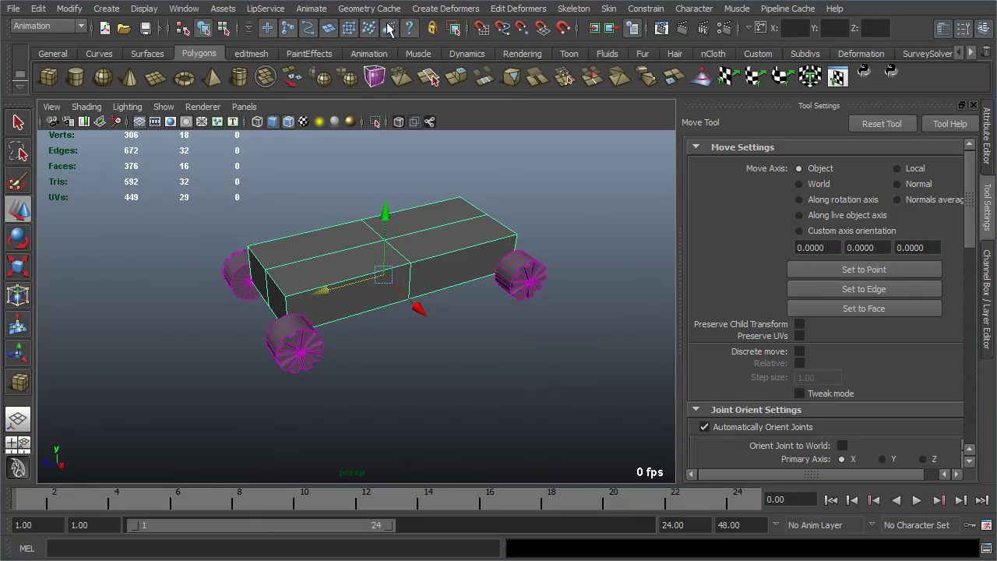
pyautogui.click(412, 283)
pyautogui.moveTo(345, 400)
pyautogui.keyDown('alt'); pyautogui.mouseDown()
pyautogui.moveTo(530, 363)
pyautogui.moveTo(525, 353)
pyautogui.moveTo(346, 380)
pyautogui.moveTo(363, 399)
pyautogui.mouseUp(); pyautogui.keyUp('alt')
pyautogui.click(304, 350)
pyautogui.click(253, 263)
pyautogui.click(529, 304)
pyautogui.click(444, 374)
pyautogui.click(363, 264)
pyautogui.moveTo(340, 302)
pyautogui.mouseDown()
pyautogui.moveTo(232, 325)
pyautogui.moveTo(335, 298)
pyautogui.mouseUp()
# Select only the car body, rotate it, and slide it left along its Z axis
pyautogui.click(340, 331)
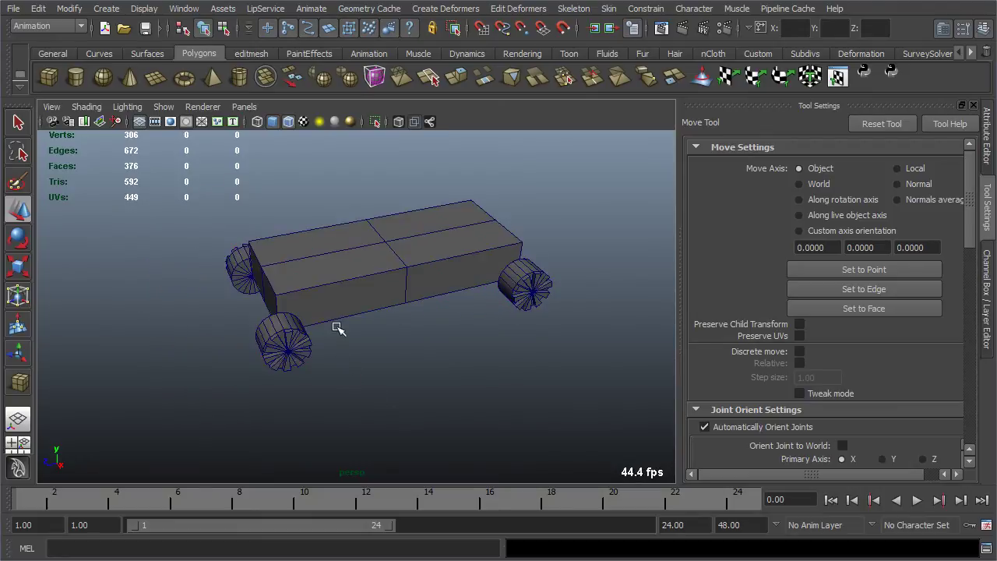
pyautogui.click(407, 302)
pyautogui.press('e')
pyautogui.moveTo(387, 351); pyautogui.dragTo(392, 372)
pyautogui.press('w')
pyautogui.moveTo(363, 316); pyautogui.dragTo(386, 374)
pyautogui.moveTo(354, 321); pyautogui.dragTo(327, 323)
pyautogui.moveTo(359, 385); pyautogui.dragTo(320, 327)
# Try rotating the car, undo it, and slide the car along its forward axis
pyautogui.press('e')
pyautogui.press('w')
pyautogui.press('e')
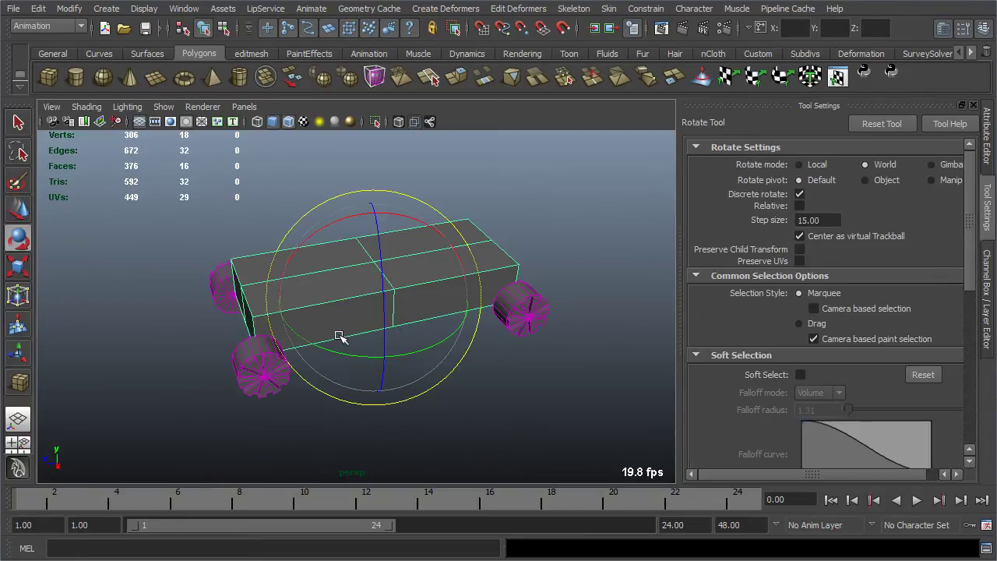
pyautogui.moveTo(356, 360); pyautogui.dragTo(377, 366)
pyautogui.hotkey('ctrl', 'z')
pyautogui.press('w')
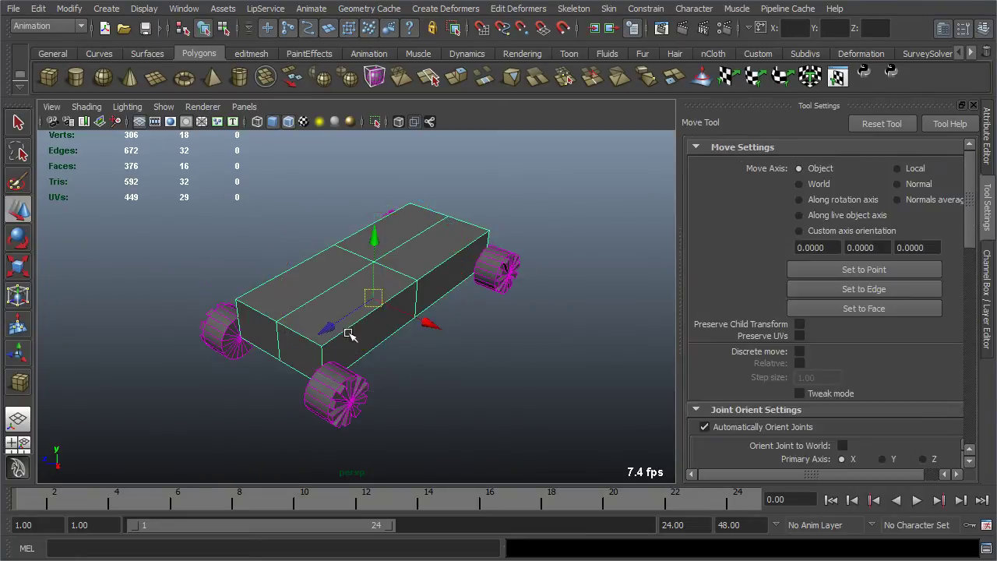
pyautogui.moveTo(329, 337); pyautogui.dragTo(342, 371)
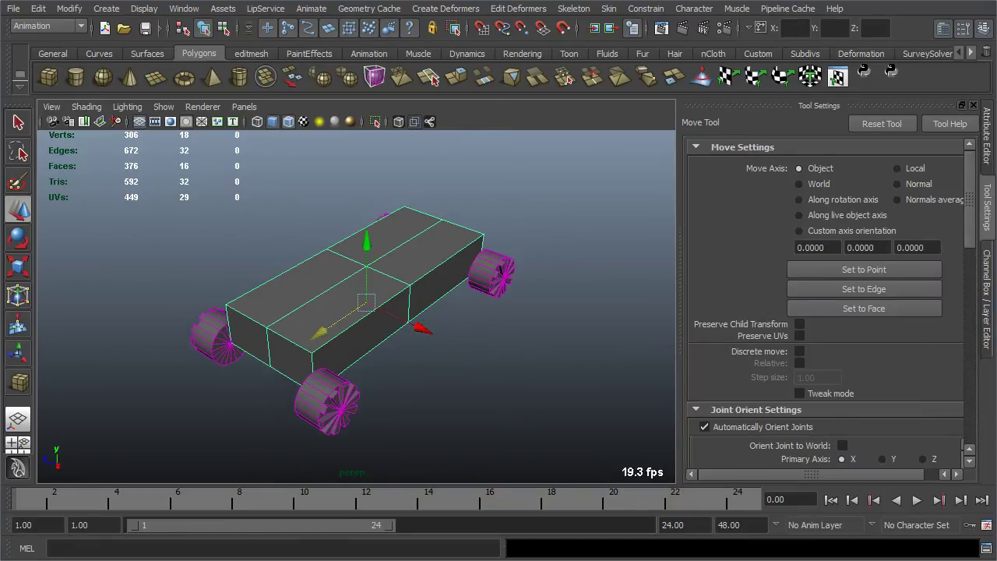
# Try a world-axis move and undo it, then slide the car along X in object space
pyautogui.click(986, 300)
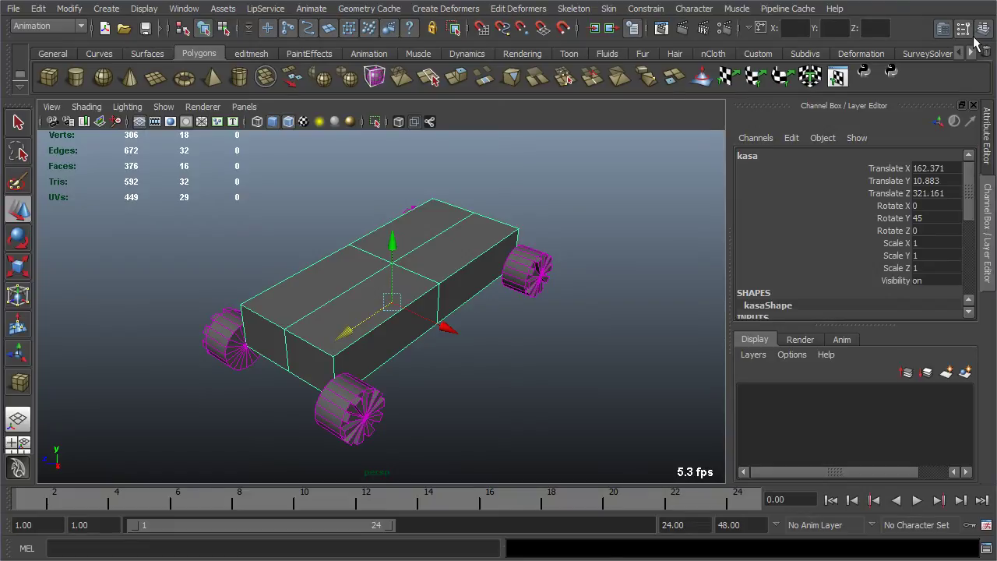
pyautogui.click(963, 28)
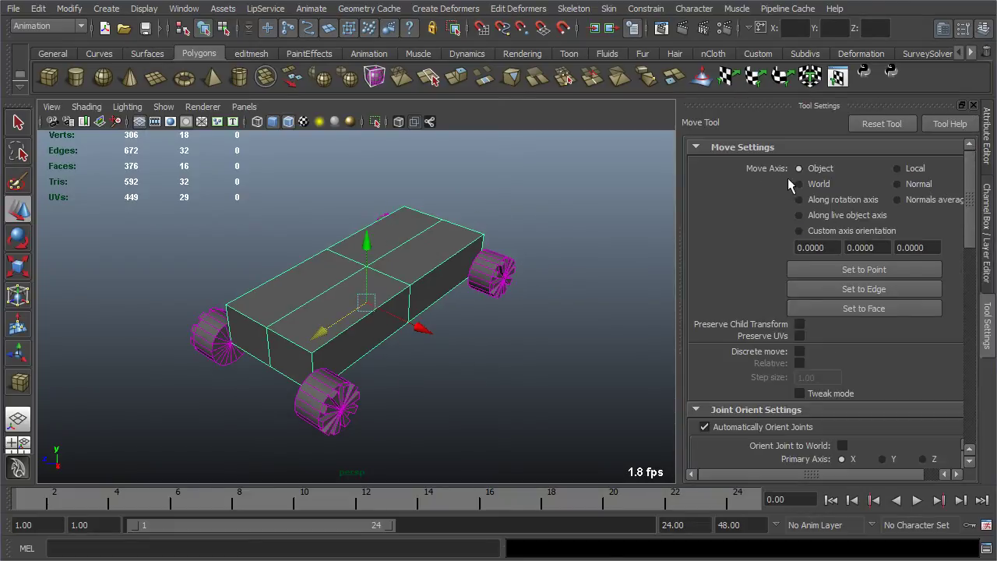
pyautogui.click(807, 190)
pyautogui.moveTo(311, 319); pyautogui.dragTo(273, 334)
pyautogui.hotkey('ctrl', 'z')
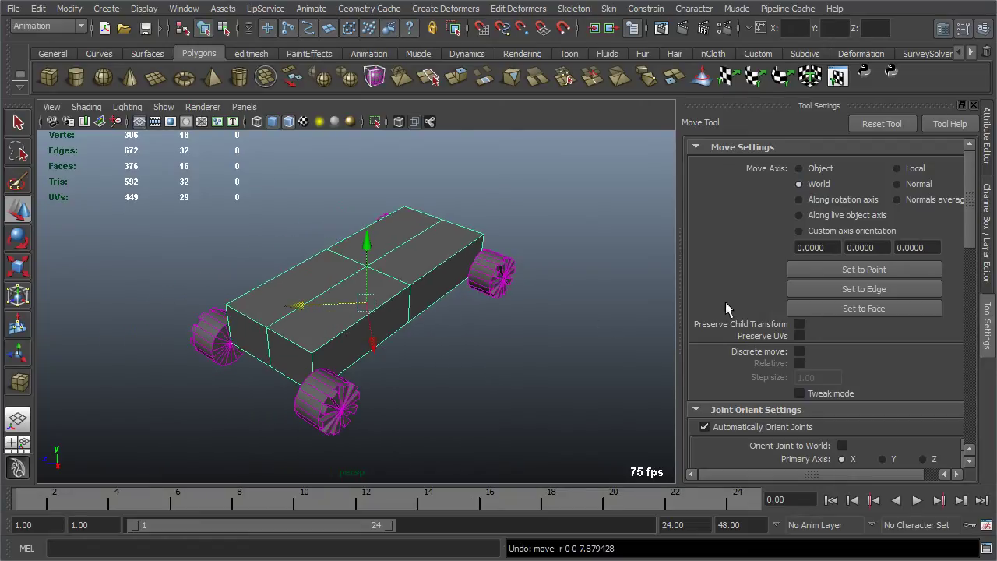
pyautogui.click(801, 168)
pyautogui.keyDown('alt'); pyautogui.moveTo(405, 361); pyautogui.dragTo(388, 344); pyautogui.keyUp('alt')
pyautogui.moveTo(333, 285); pyautogui.dragTo(351, 299, button='middle')
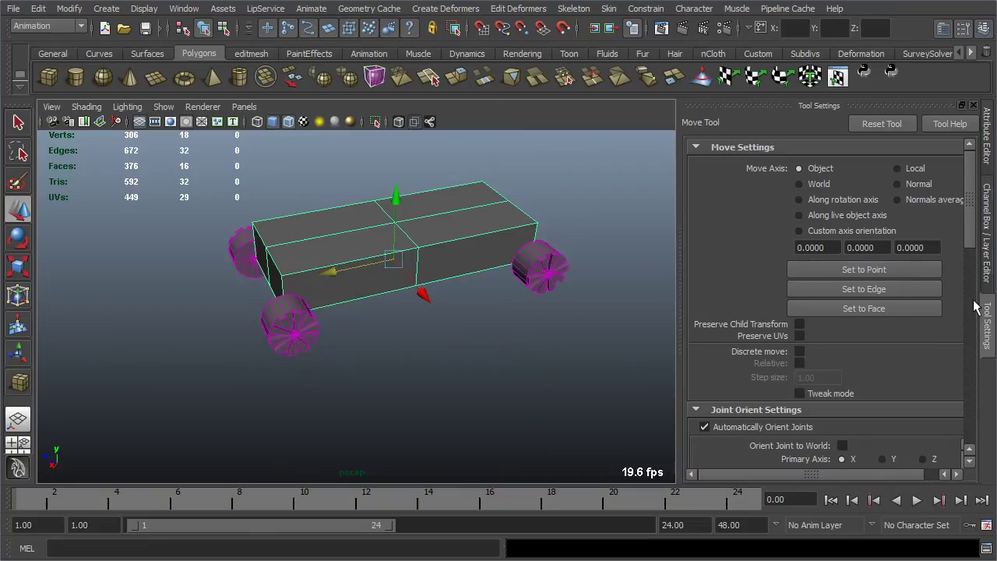
# Set the car's Rotate Y to -30 in the Channel Box and move it left along X
pyautogui.click(987, 234)
pyautogui.click(939, 218)
pyautogui.write('45')
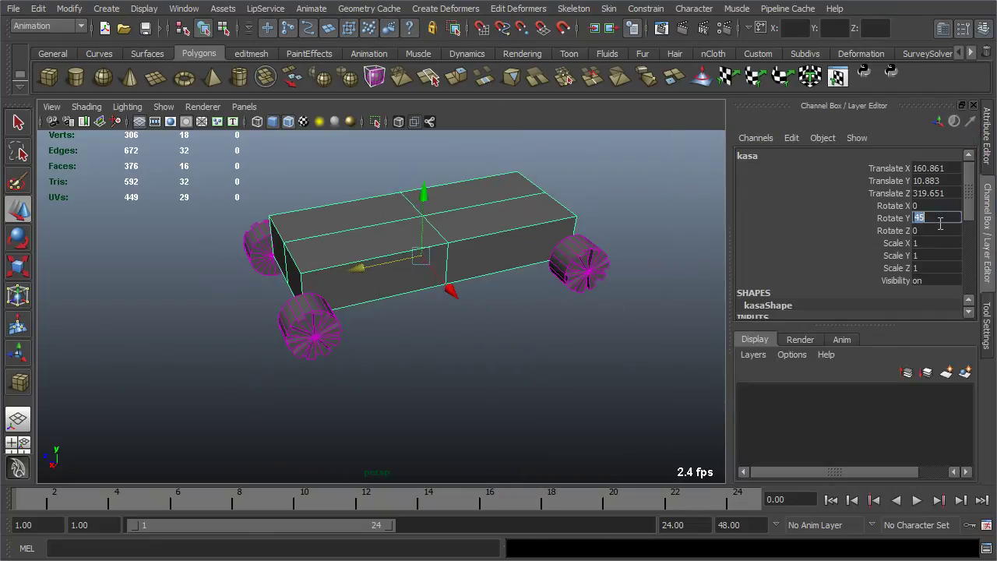
pyautogui.write('-30')
pyautogui.press('Return')
pyautogui.keyDown('alt'); pyautogui.moveTo(515, 329); pyautogui.dragTo(572, 312); pyautogui.keyUp('alt')
pyautogui.moveTo(318, 262); pyautogui.dragTo(256, 257, button='middle')
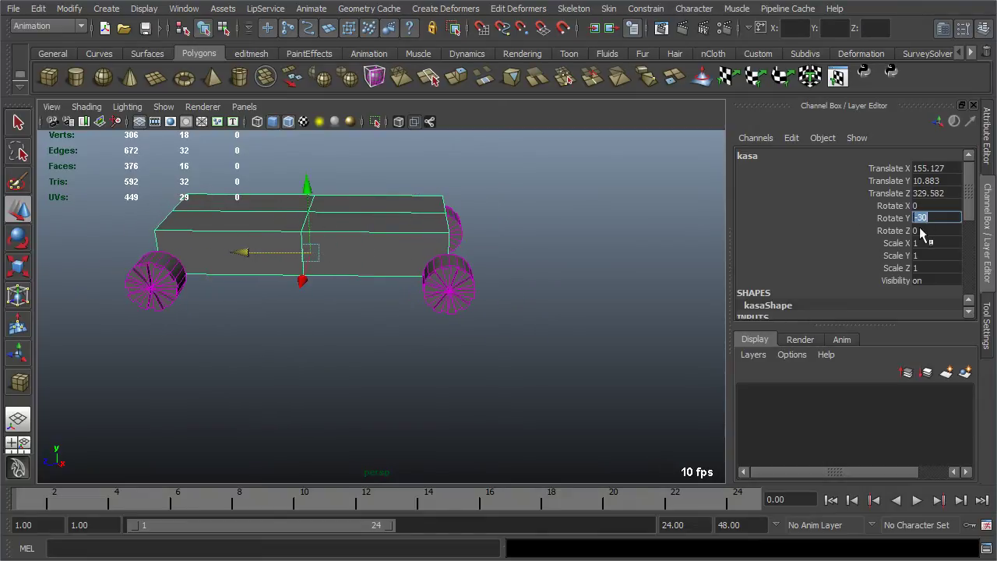
pyautogui.write('-30')
pyautogui.press('Return')
pyautogui.keyDown('alt'); pyautogui.moveTo(494, 333); pyautogui.dragTo(462, 400); pyautogui.keyUp('alt')
pyautogui.click(410, 400)
pyautogui.click(261, 296)
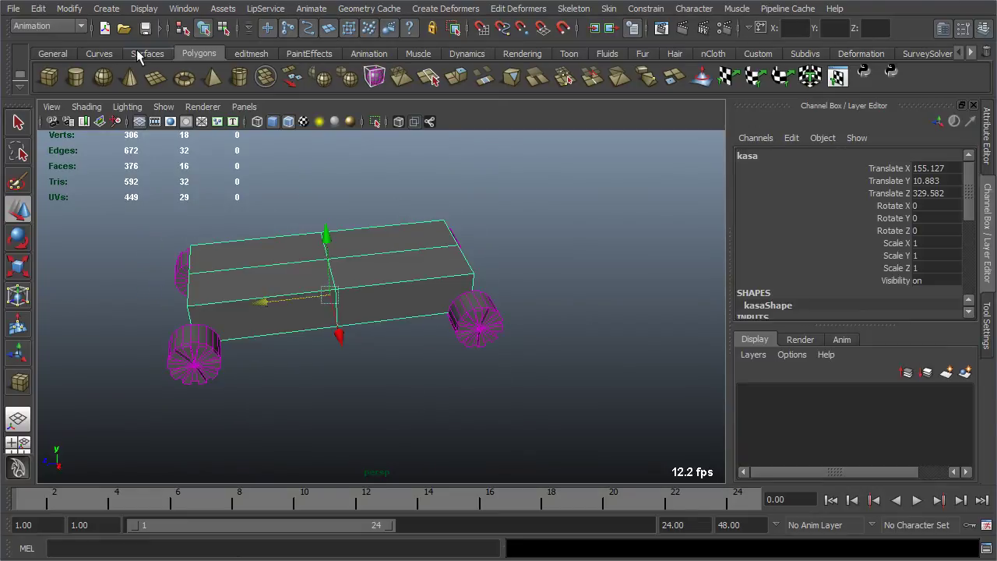
# Start a new scene without saving the car scene changes
pyautogui.click(104, 28)
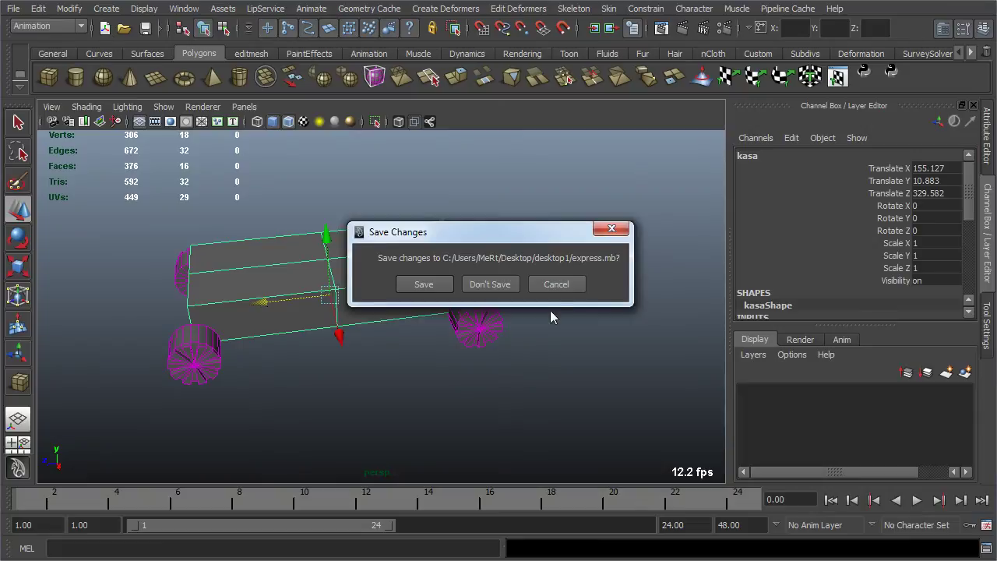
pyautogui.click(503, 290)
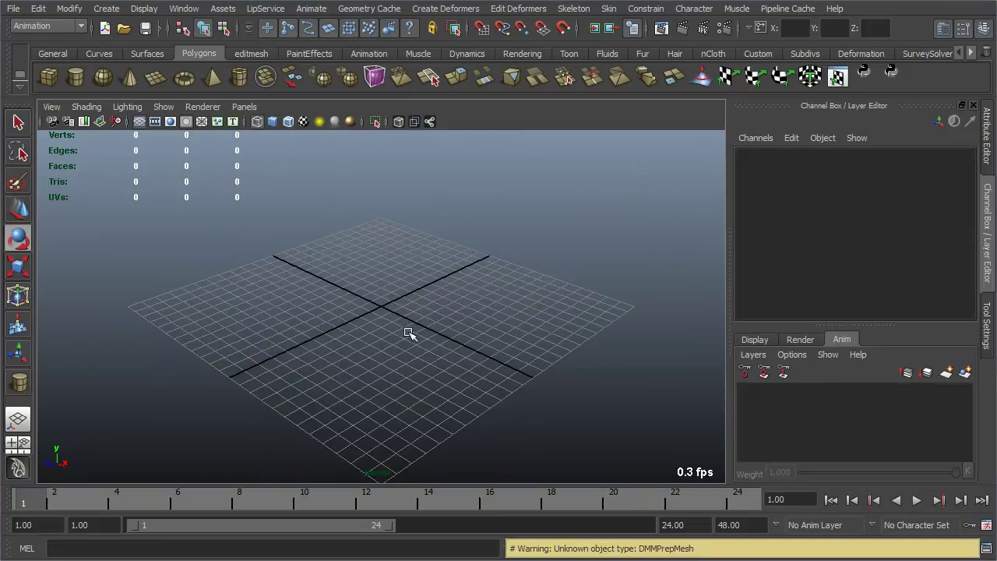
pyautogui.keyDown('alt'); pyautogui.moveTo(475, 325); pyautogui.dragTo(403, 360); pyautogui.keyUp('alt')
pyautogui.keyDown('alt'); pyautogui.moveTo(411, 365); pyautogui.dragTo(400, 360, button='middle'); pyautogui.keyUp('alt')
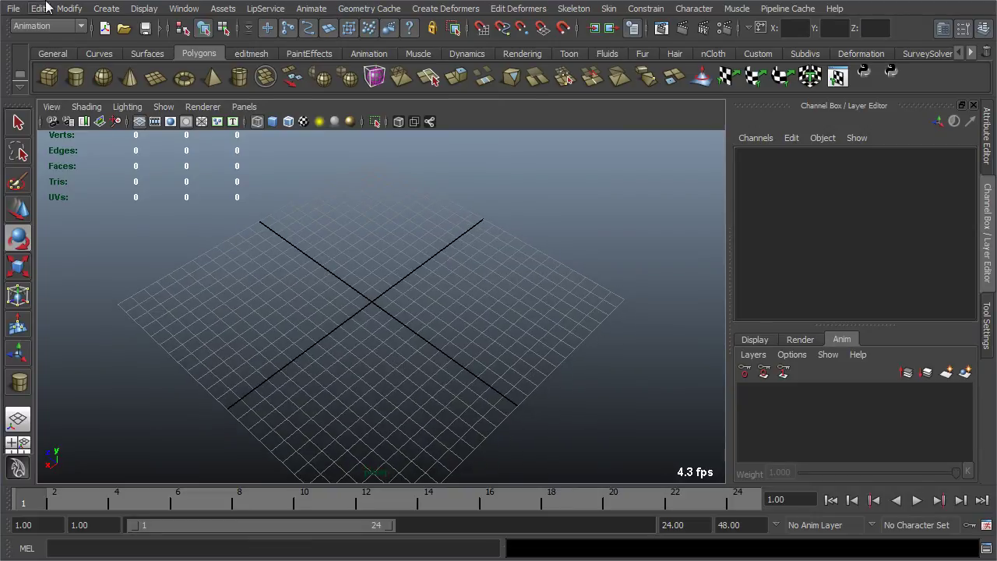
# Draw a polygon cube's base and height on the empty grid
pyautogui.click(48, 76)
pyautogui.press('f')
pyautogui.keyDown('alt'); pyautogui.moveTo(436, 276); pyautogui.dragTo(387, 338); pyautogui.keyUp('alt')
pyautogui.moveTo(201, 325); pyautogui.dragTo(483, 292)
# Finish the cube and set all its translate channels to 0 to place it at the origin
pyautogui.press('e')
pyautogui.press('q')
pyautogui.scroll(2, 500, 293)
pyautogui.moveTo(954, 169); pyautogui.dragTo(951, 198)
pyautogui.write('0')
pyautogui.press('Return')
# Set the cube's polyCube1 Width to 20, Height to 10 and Depth to 50
pyautogui.scroll(-3, 802, 304)
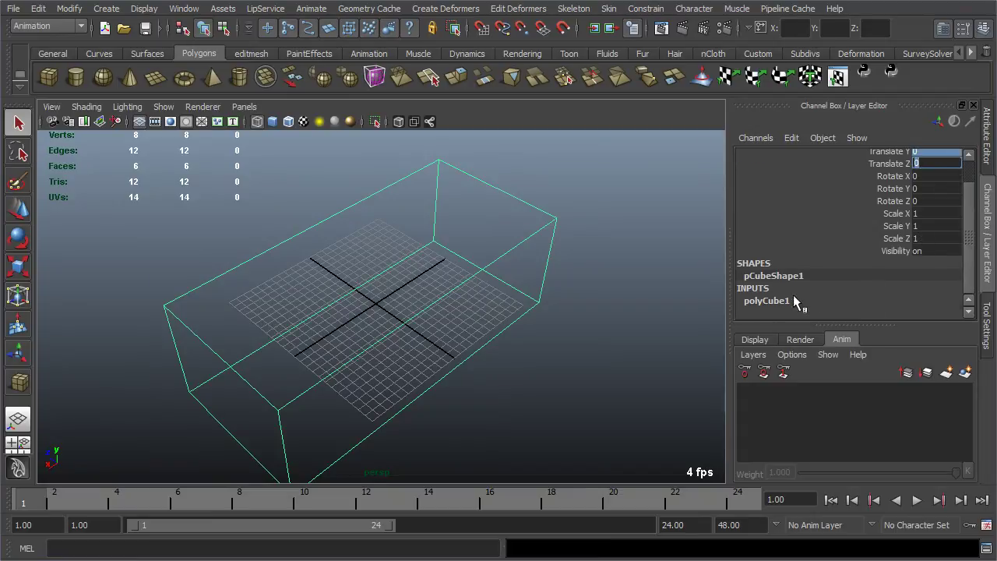
pyautogui.click(790, 301)
pyautogui.doubleClick(935, 244)
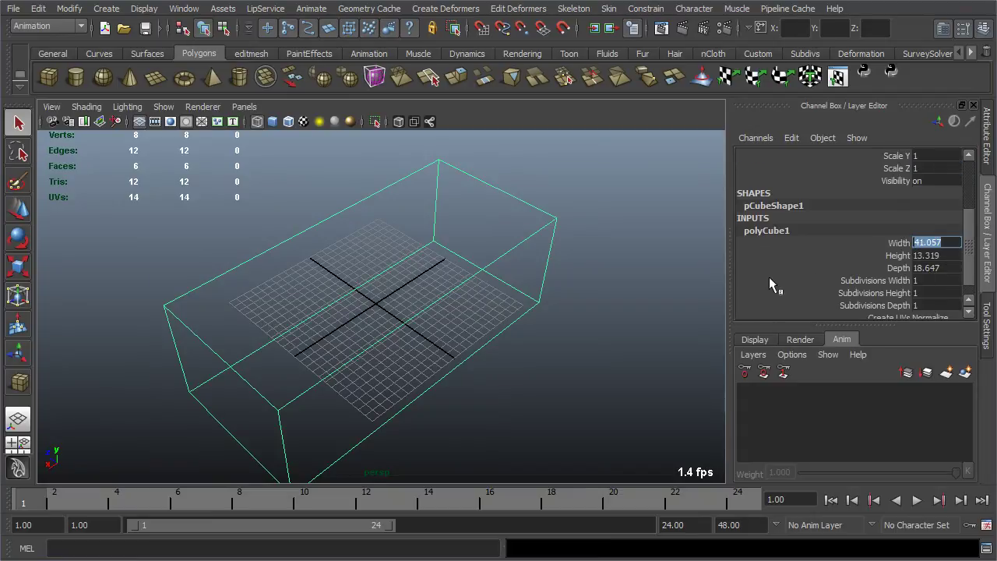
pyautogui.scroll(-2, 361, 351)
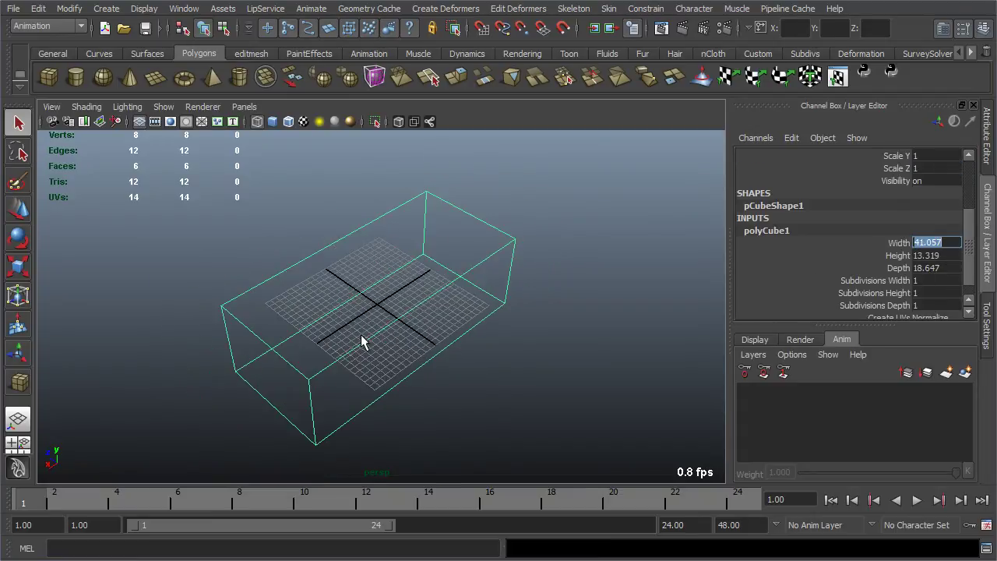
pyautogui.keyDown('alt'); pyautogui.moveTo(361, 343); pyautogui.dragTo(301, 350); pyautogui.keyUp('alt')
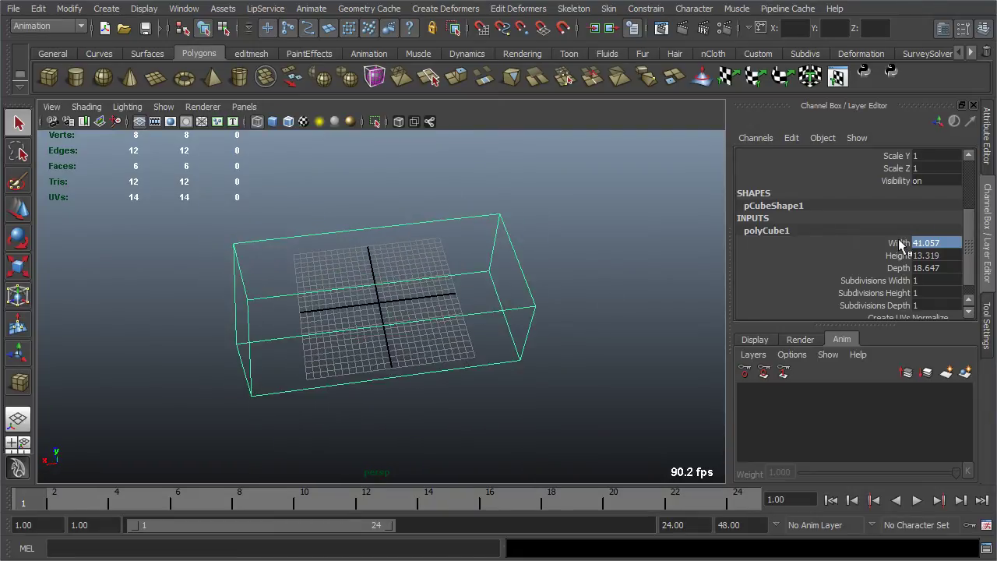
pyautogui.press('3')
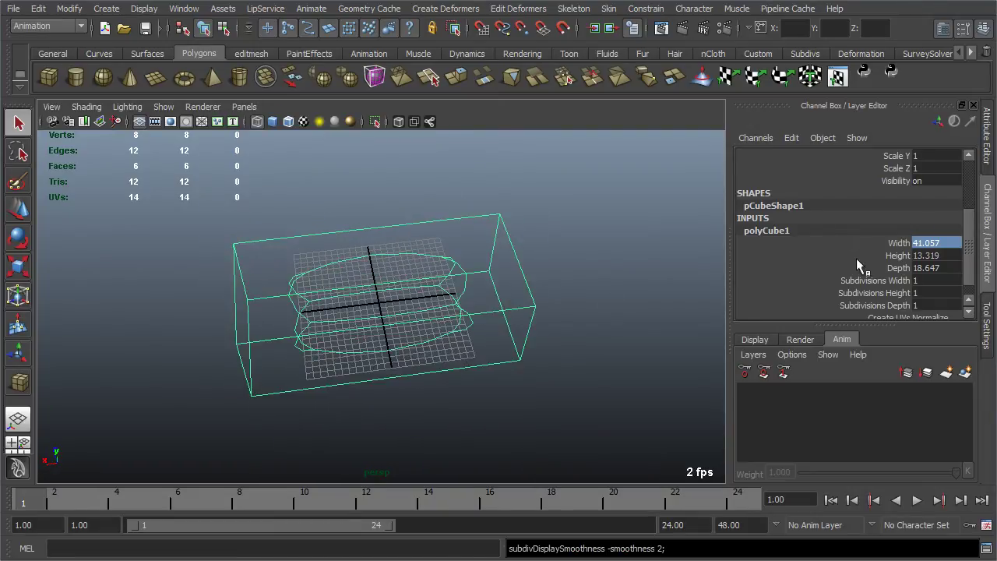
pyautogui.click(946, 244)
pyautogui.write('20')
pyautogui.press('Return')
pyautogui.press('Tab')
pyautogui.write('10')
pyautogui.press('Tab')
pyautogui.write('5')
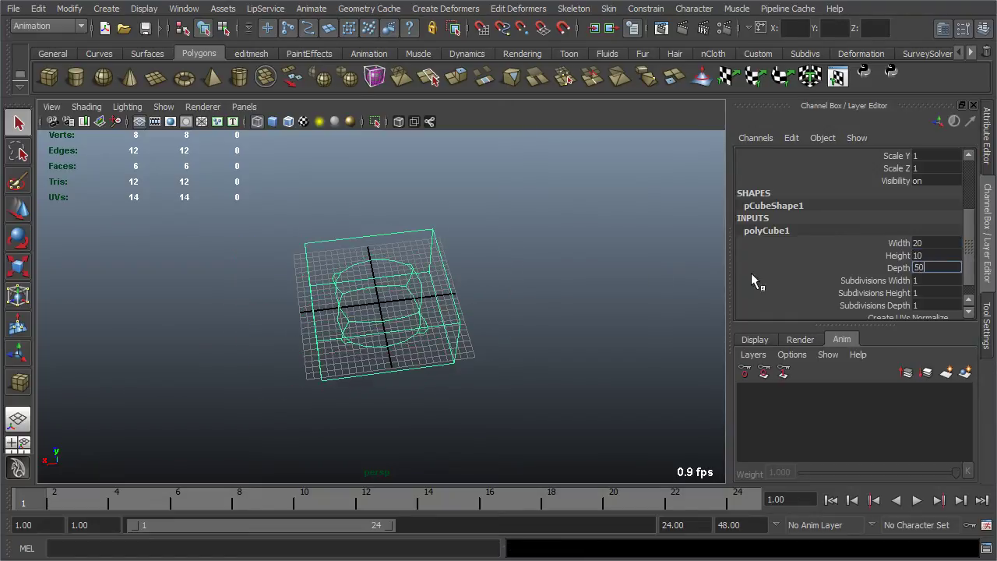
pyautogui.press('Return')
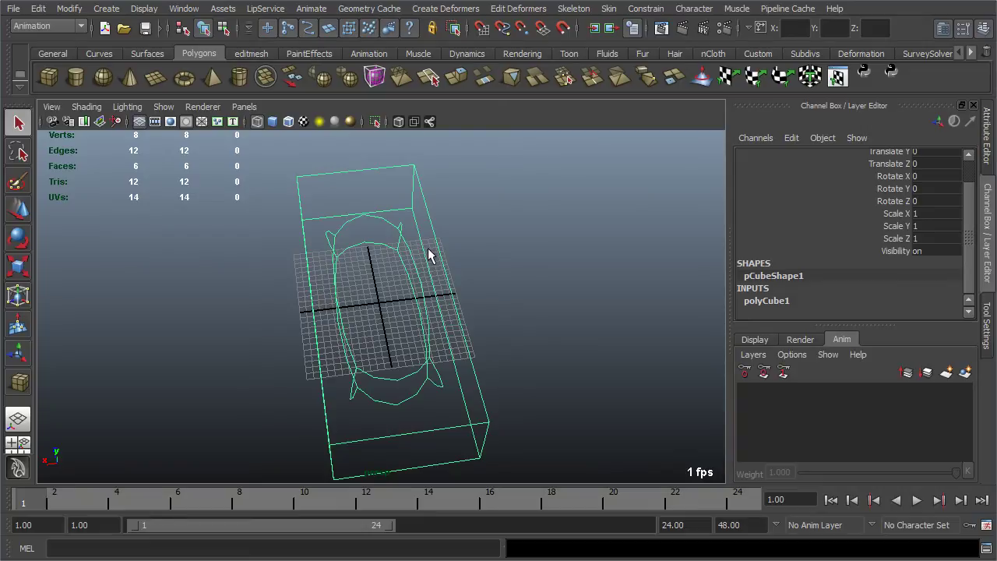
# Compare the box's smooth-preview display modes 1, 2 and 3, ending unsmoothed
pyautogui.press('1')
pyautogui.press('3')
pyautogui.press('1')
pyautogui.click(521, 264)
pyautogui.keyDown('alt'); pyautogui.moveTo(522, 265); pyautogui.dragTo(449, 280); pyautogui.keyUp('alt')
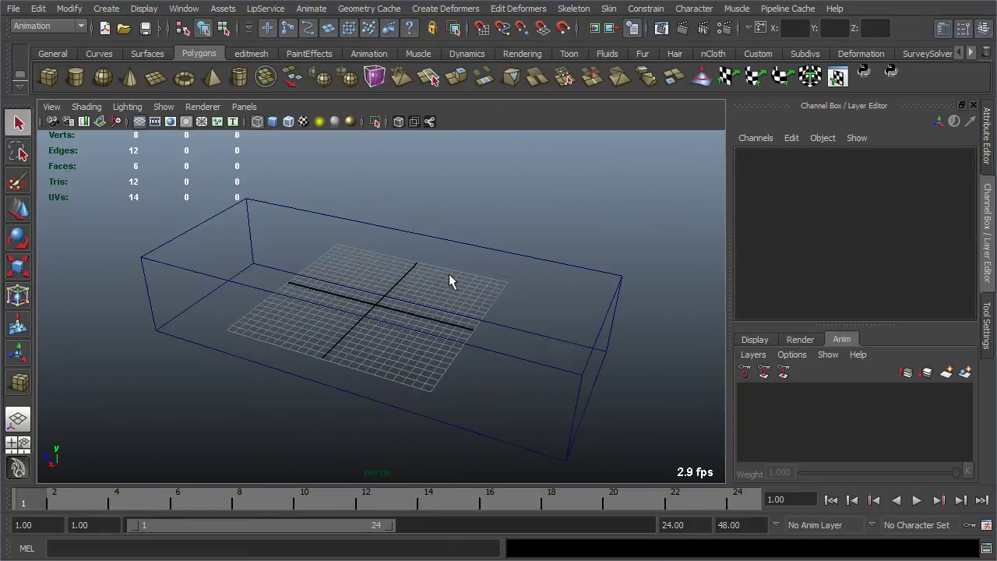
pyautogui.click(450, 254)
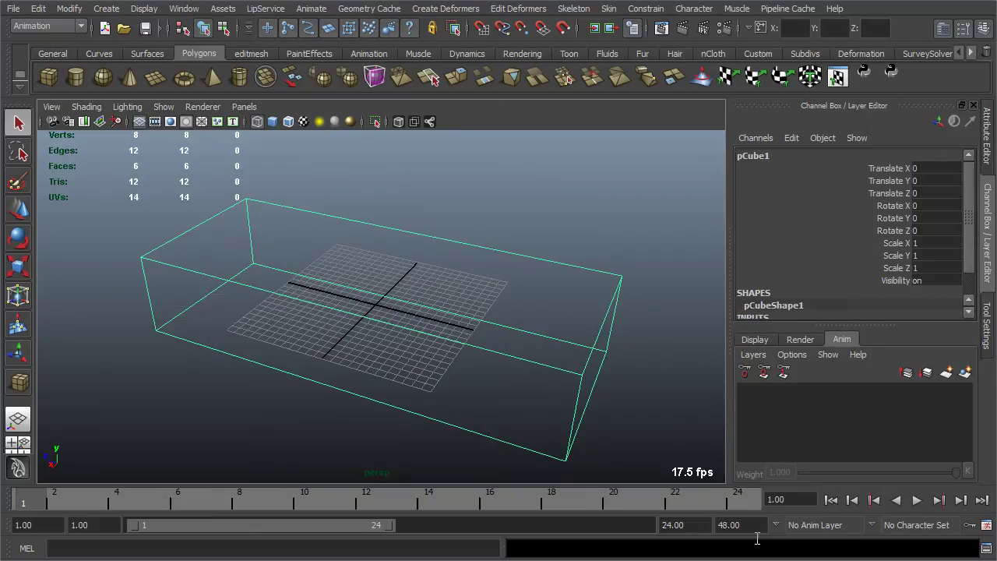
pyautogui.press('1')
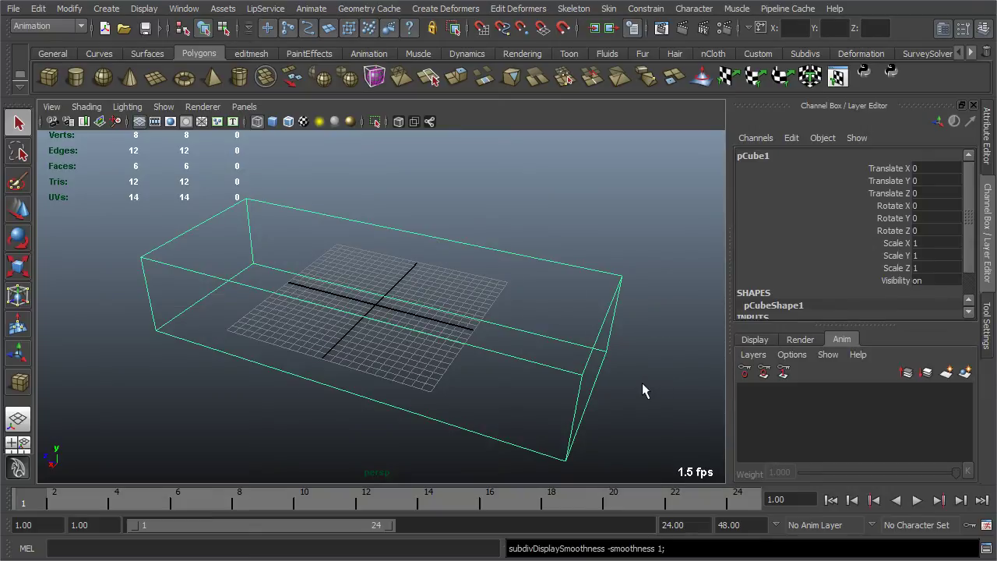
pyautogui.press('2')
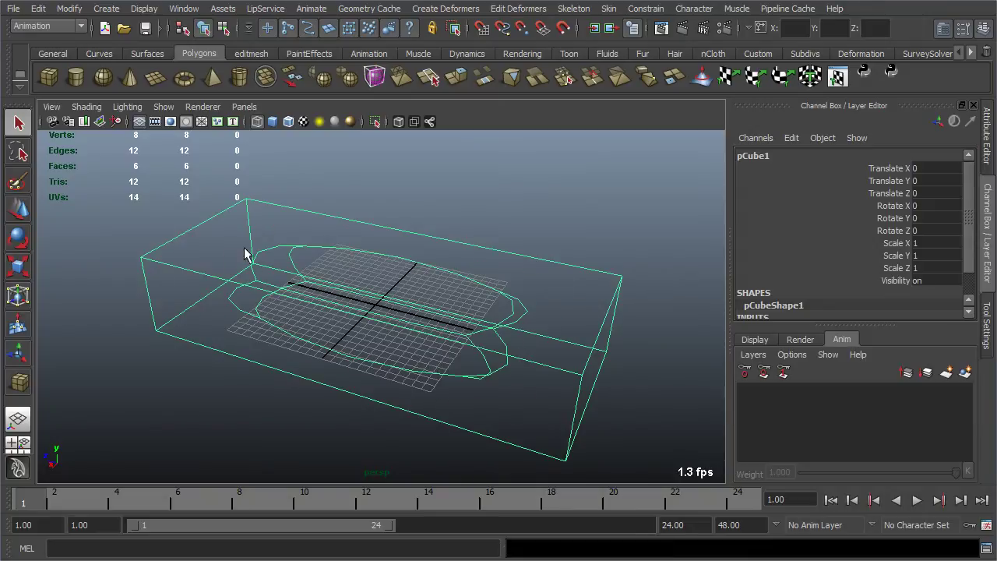
pyautogui.press('3')
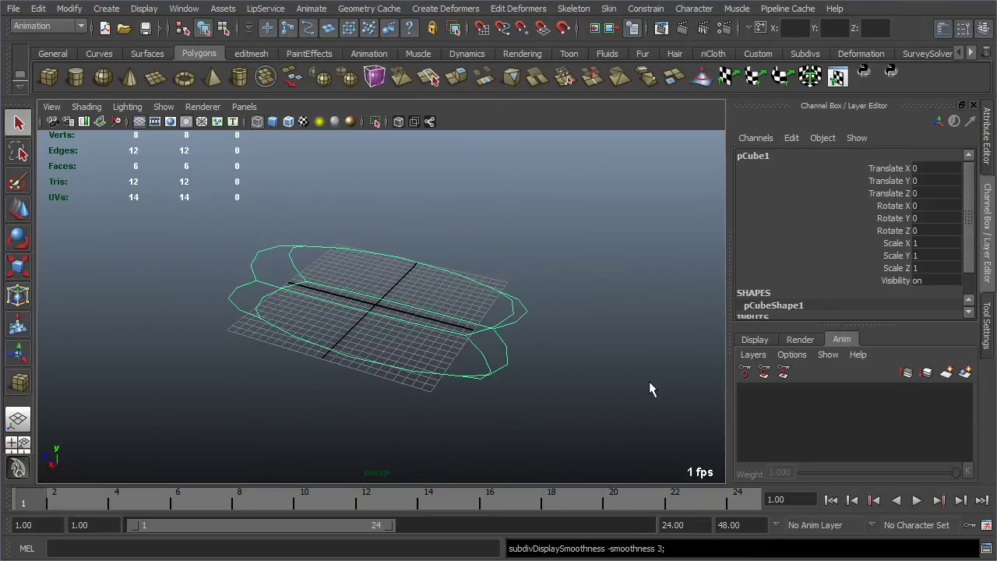
pyautogui.press('1')
pyautogui.keyDown('alt'); pyautogui.moveTo(511, 226); pyautogui.dragTo(412, 268); pyautogui.keyUp('alt')
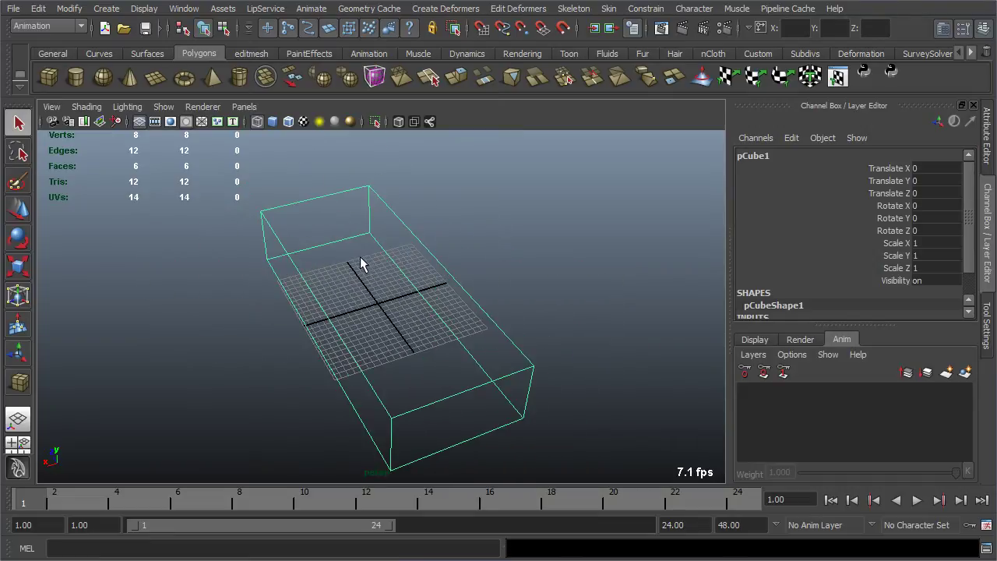
pyautogui.click(485, 284)
pyautogui.keyDown('alt'); pyautogui.moveTo(486, 274); pyautogui.dragTo(473, 406); pyautogui.keyUp('alt')
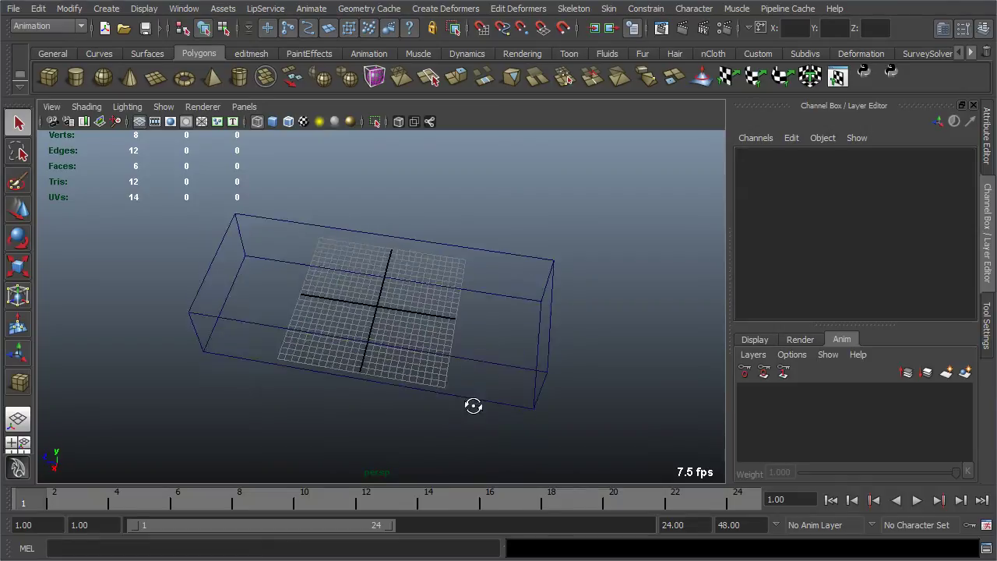
pyautogui.click(412, 338)
# Give the box 2 height subdivisions and 2 depth subdivisions
pyautogui.scroll(-1, 911, 293)
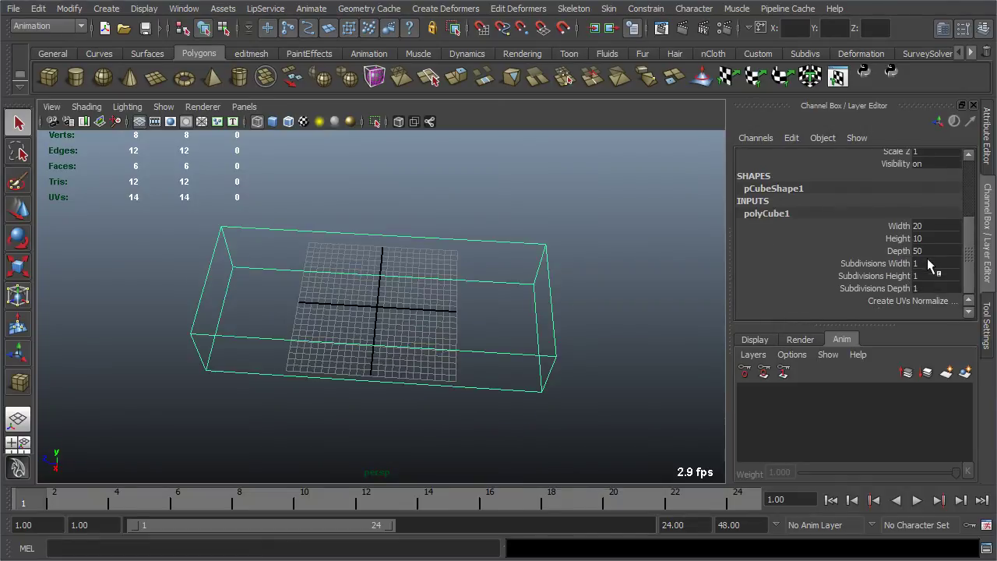
pyautogui.doubleClick(926, 276)
pyautogui.write('2')
pyautogui.press('Return')
pyautogui.doubleClick(927, 288)
pyautogui.write('2')
pyautogui.press('Return')
# Lift the box above the grid to Translate Y 9.062
pyautogui.click(599, 346)
pyautogui.keyDown('alt'); pyautogui.moveTo(598, 346); pyautogui.dragTo(399, 255); pyautogui.keyUp('alt')
pyautogui.keyDown('alt'); pyautogui.moveTo(407, 290); pyautogui.dragTo(467, 347); pyautogui.keyUp('alt')
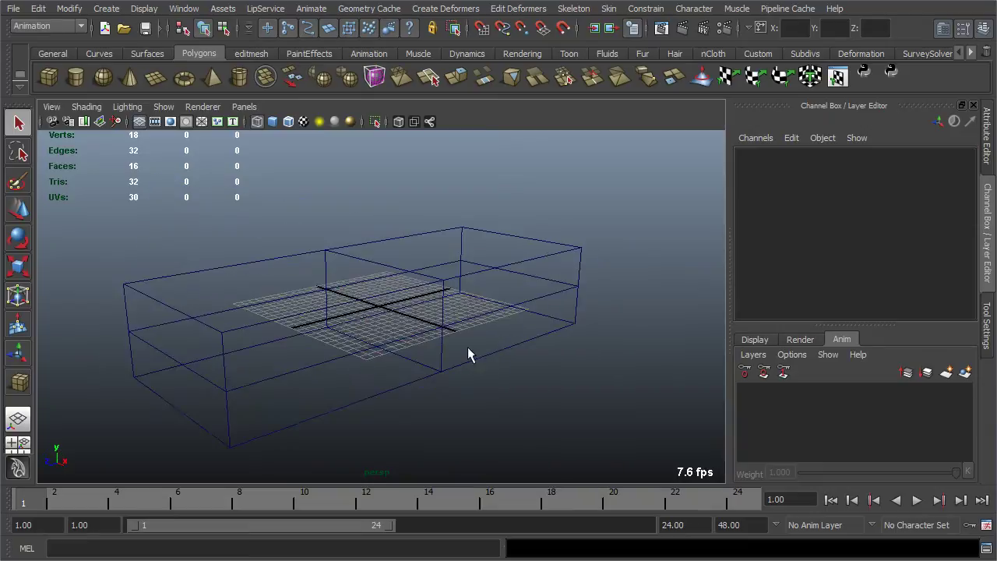
pyautogui.click(437, 318)
pyautogui.press('w')
pyautogui.moveTo(383, 250); pyautogui.dragTo(404, 172)
# Turn on solid shading and shift the box to Translate X -34.039
pyautogui.click(272, 122)
pyautogui.keyDown('alt'); pyautogui.moveTo(451, 312); pyautogui.dragTo(449, 333); pyautogui.keyUp('alt')
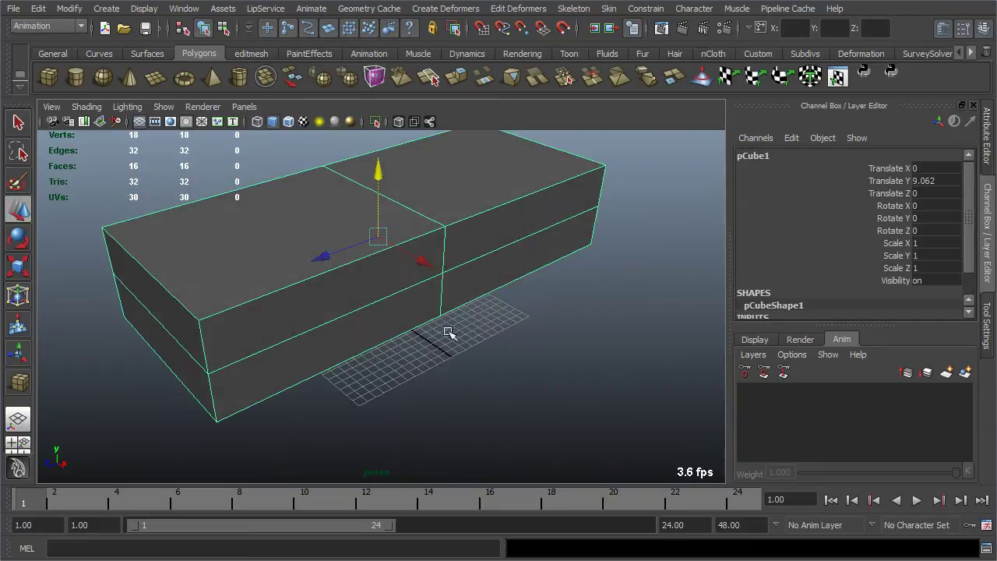
pyautogui.moveTo(439, 274); pyautogui.dragTo(155, 76)
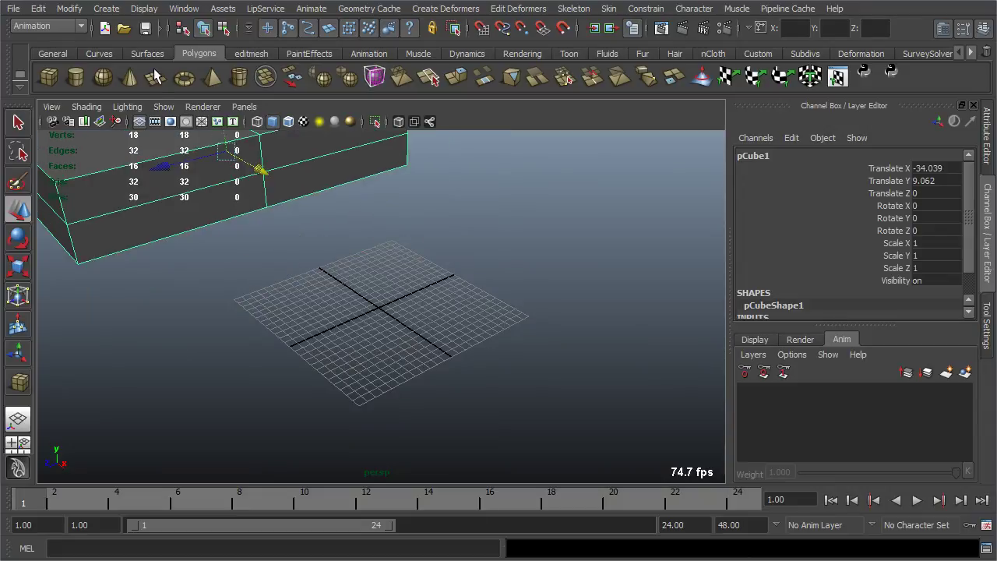
pyautogui.click(72, 82)
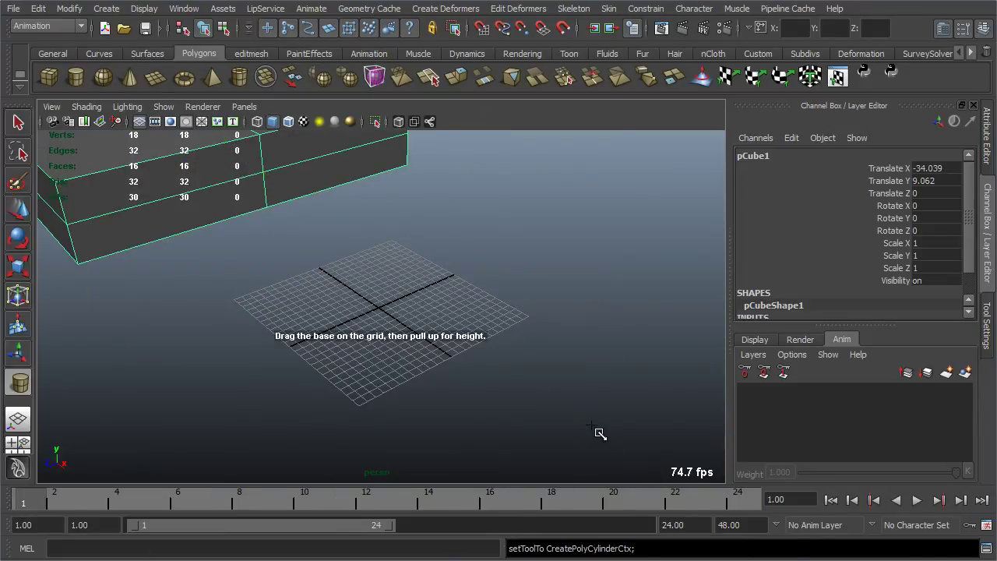
# Draw a cylinder on edge in the side view of the four-view layout
pyautogui.press('space')
pyautogui.moveTo(554, 405); pyautogui.dragTo(614, 441)
pyautogui.moveTo(567, 227); pyautogui.dragTo(577, 226)
pyautogui.press('space')
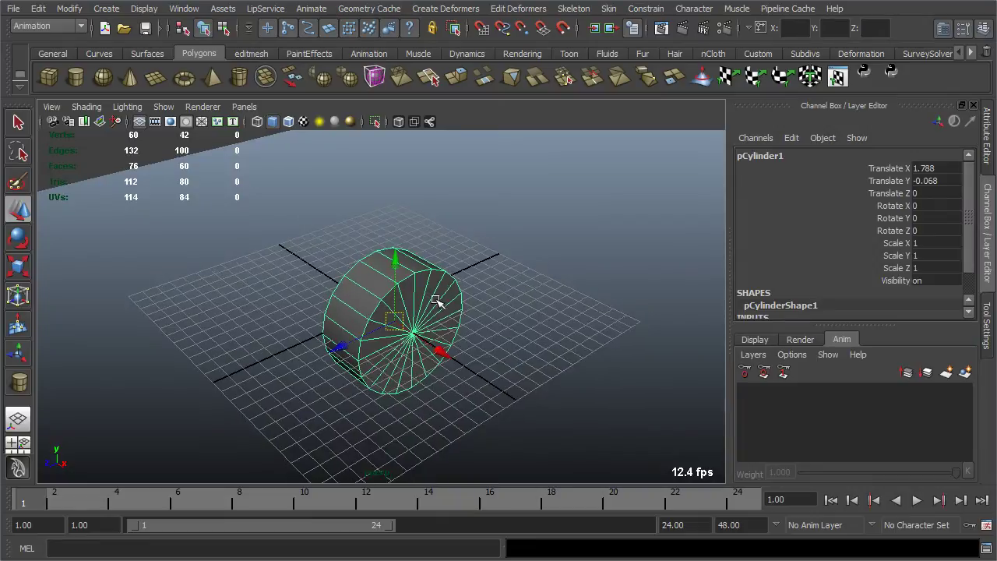
# In face mode, select the first two wedge faces on the cylinder's cap
pyautogui.rightClick(426, 290)
pyautogui.click(427, 327)
pyautogui.click(433, 290)
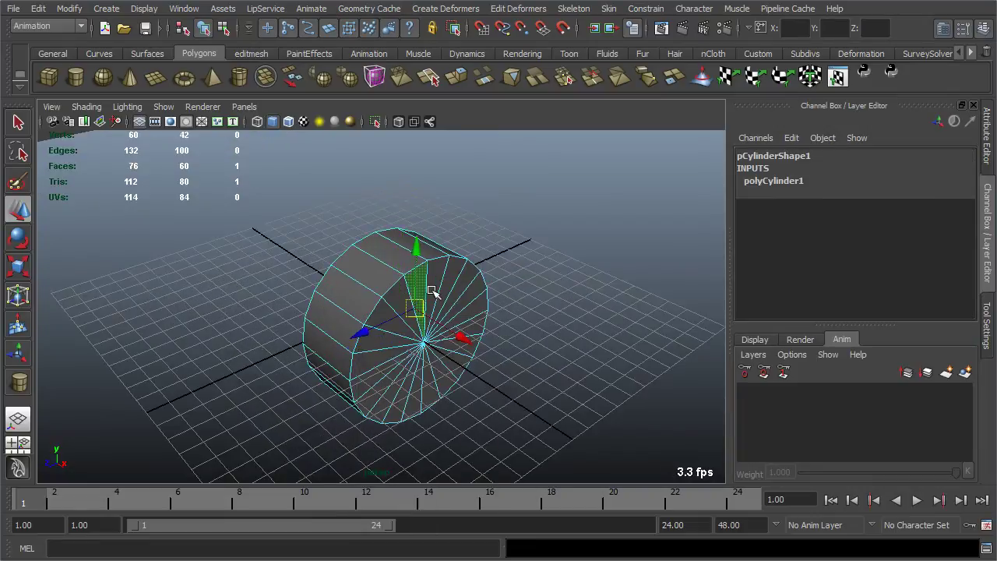
pyautogui.keyDown('shift'); pyautogui.click(467, 286); pyautogui.keyUp('shift')
# Add eight more alternating wedge faces on the cylinder cap to the selection
pyautogui.keyDown('shift'); pyautogui.click(491, 316); pyautogui.keyUp('shift')
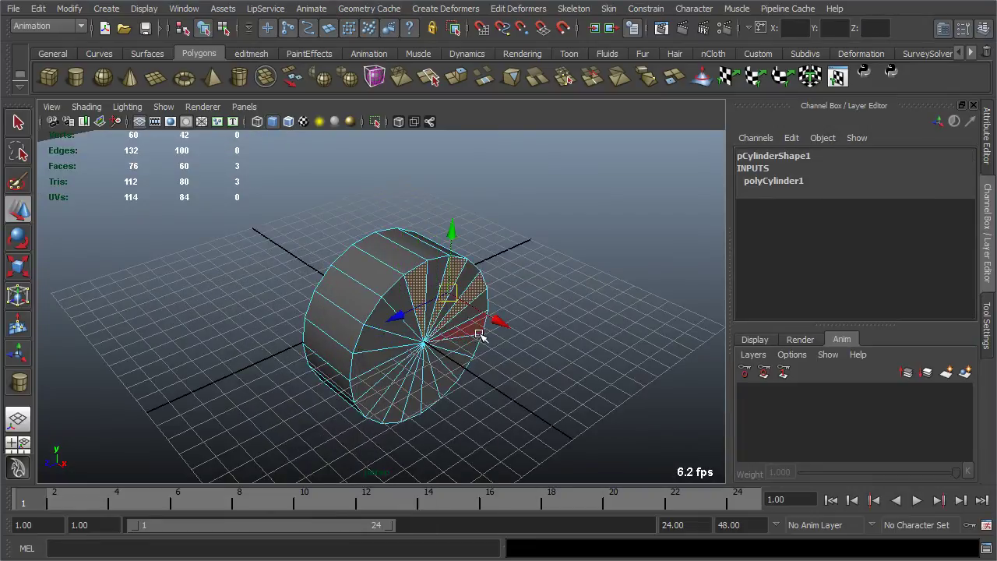
pyautogui.keyDown('shift'); pyautogui.click(477, 349); pyautogui.keyUp('shift')
pyautogui.keyDown('shift'); pyautogui.click(466, 375); pyautogui.keyUp('shift')
pyautogui.keyDown('shift'); pyautogui.click(429, 403); pyautogui.keyUp('shift')
pyautogui.keyDown('shift'); pyautogui.click(409, 410); pyautogui.keyUp('shift')
pyautogui.keyDown('shift'); pyautogui.click(384, 405); pyautogui.keyUp('shift')
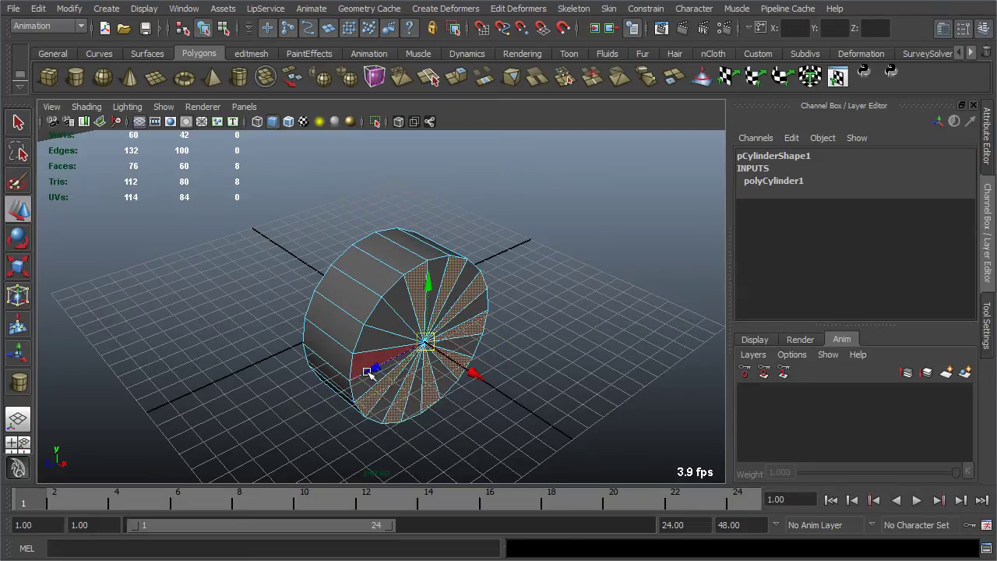
pyautogui.keyDown('shift'); pyautogui.click(368, 373); pyautogui.keyUp('shift')
pyautogui.keyDown('shift'); pyautogui.click(390, 335); pyautogui.keyUp('shift')
# Extrude the selected cap faces and push them outward along X
pyautogui.click(462, 78)
pyautogui.press('w')
pyautogui.moveTo(472, 389); pyautogui.dragTo(519, 384)
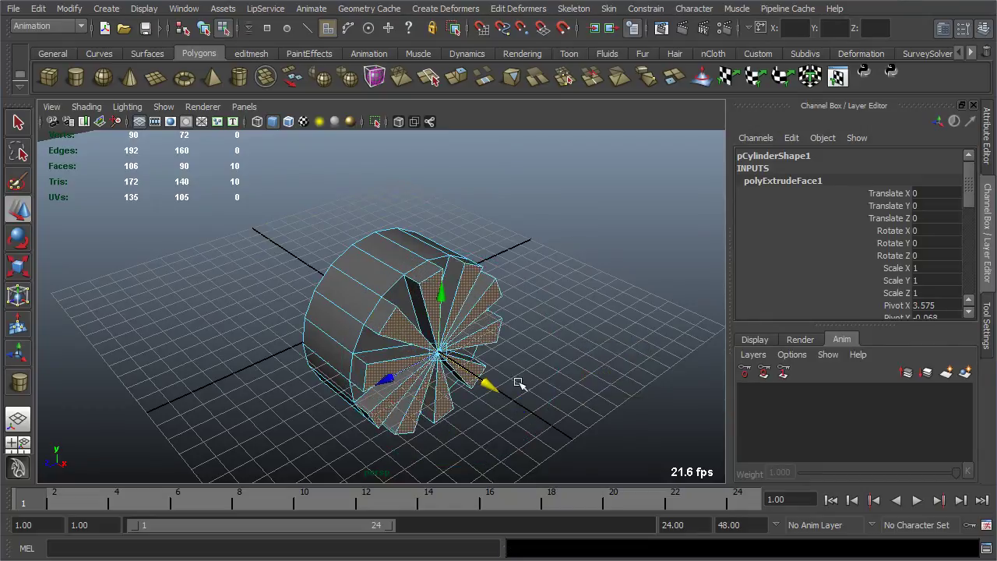
pyautogui.click(519, 383)
# Back in object mode, rotate the whole cylinder 45 degrees about X
pyautogui.moveTo(384, 273); pyautogui.dragTo(425, 264, button='right')
pyautogui.click(418, 286)
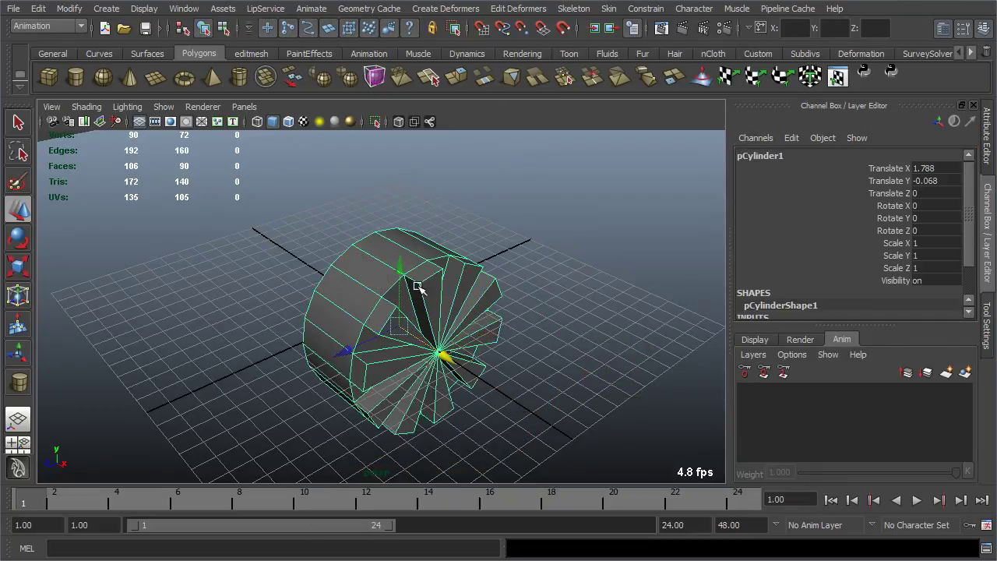
pyautogui.press('e')
pyautogui.moveTo(359, 288); pyautogui.dragTo(322, 338)
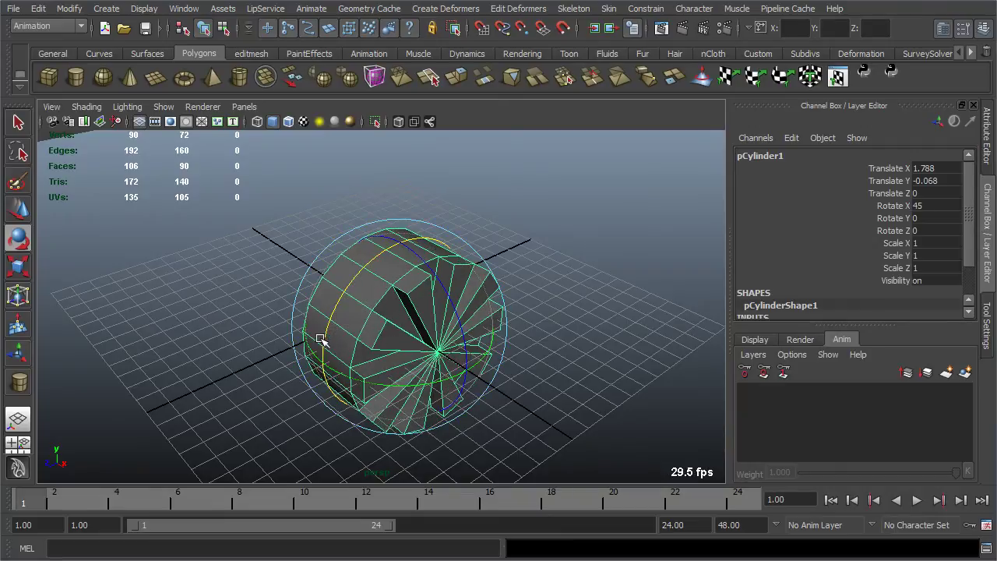
pyautogui.click(631, 327)
pyautogui.keyDown('alt'); pyautogui.moveTo(631, 327); pyautogui.dragTo(313, 339, button='right'); pyautogui.keyUp('alt')
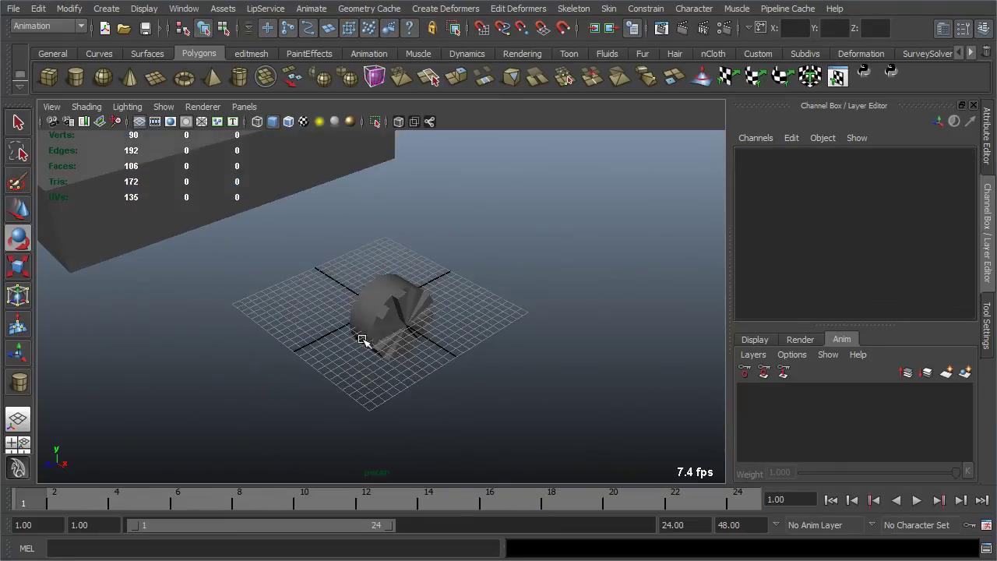
pyautogui.click(382, 316)
# Rename the cylinder to teker in the Channel Box, making it teker1
pyautogui.press('q')
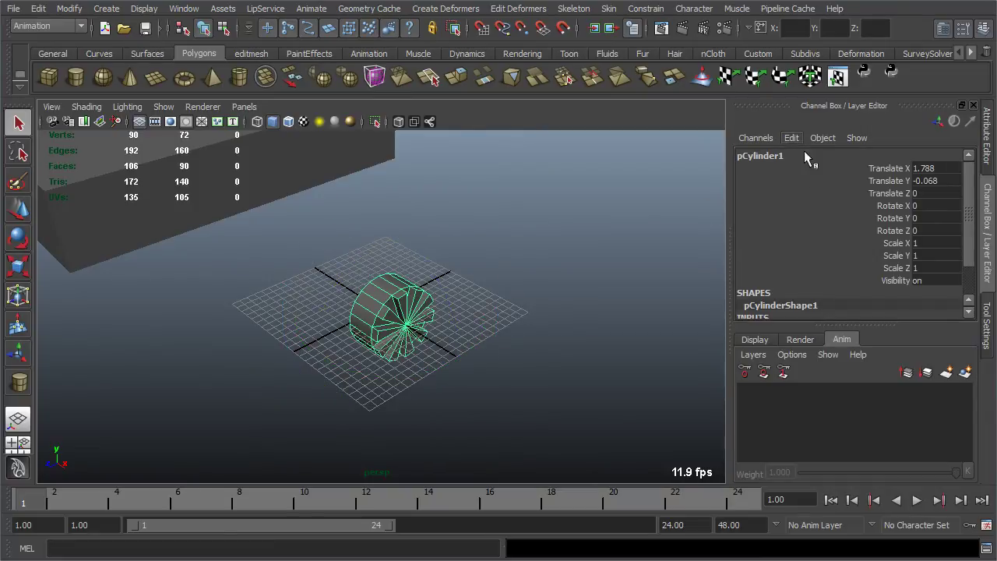
pyautogui.doubleClick(802, 154)
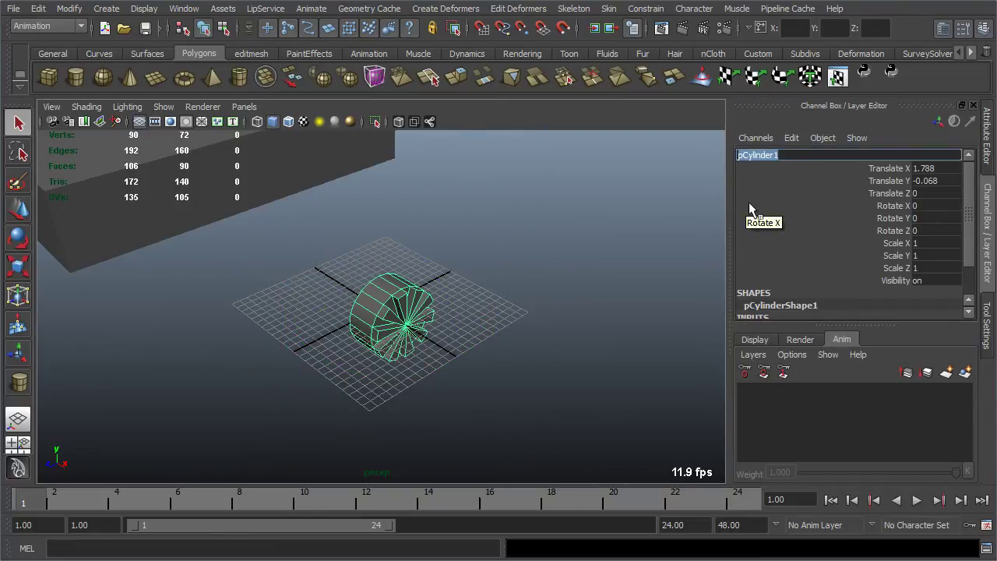
pyautogui.write('teker')
pyautogui.press('Return')
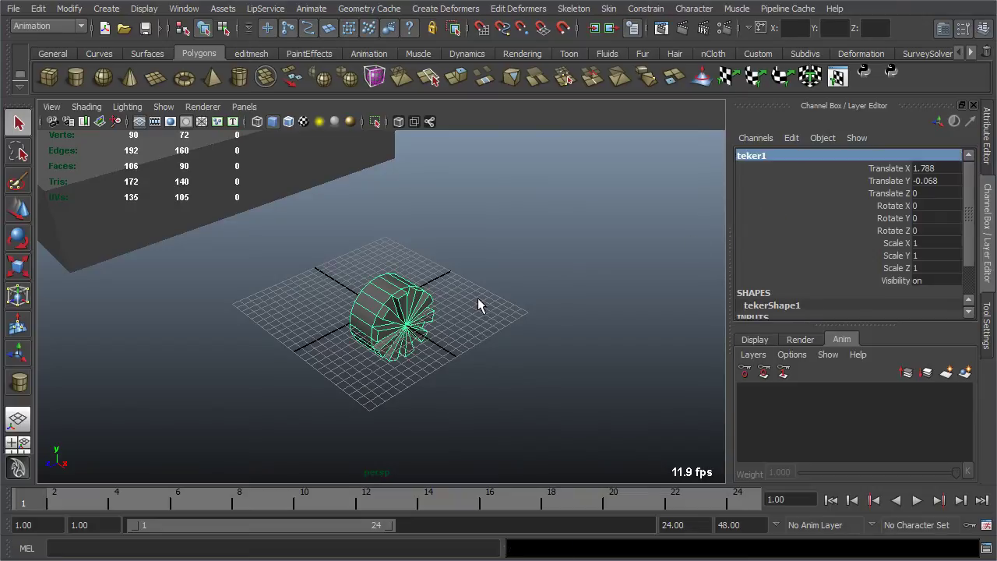
# Rename the box to kasa, then select the teker1 wheel
pyautogui.click(354, 211)
pyautogui.click(367, 167)
pyautogui.click(793, 153)
pyautogui.write('kasa')
pyautogui.press('Return')
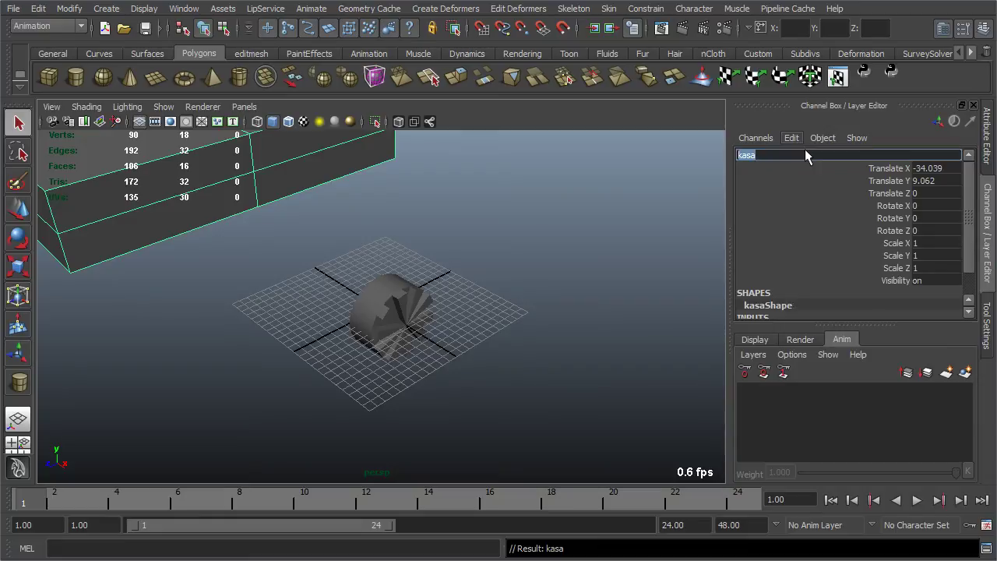
pyautogui.click(431, 275)
pyautogui.scroll(-3, 420, 282)
pyautogui.click(404, 307)
# Move teker1 to Translate X 23.87 and set kasa's Translate Y to 0
pyautogui.press('w')
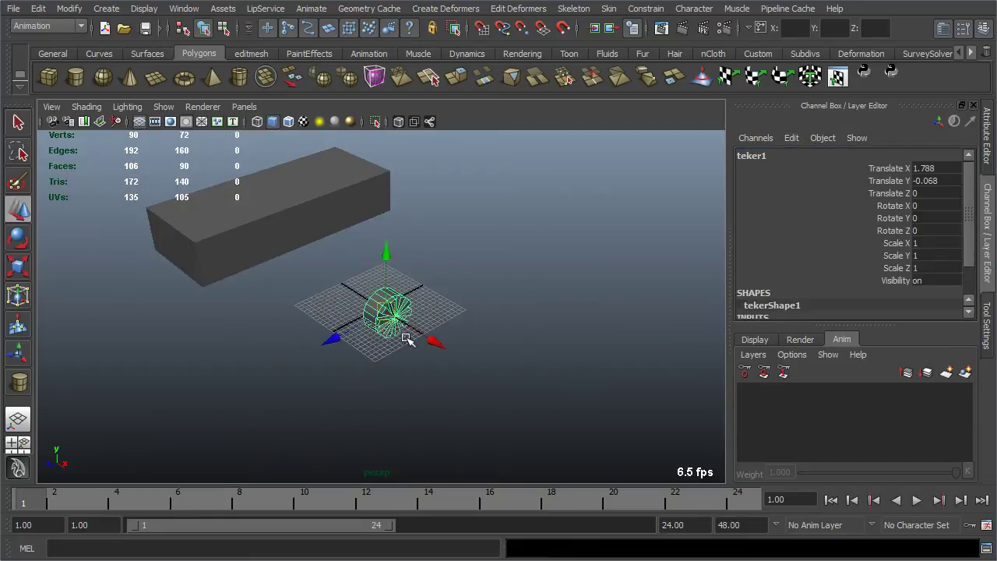
pyautogui.moveTo(440, 348); pyautogui.dragTo(545, 400)
pyautogui.click(546, 400)
pyautogui.click(254, 251)
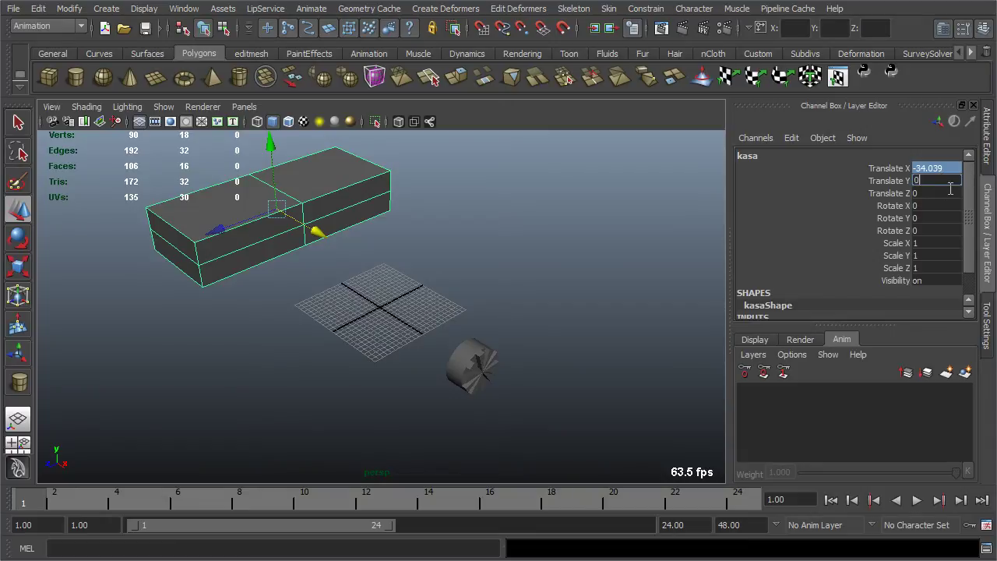
pyautogui.write('0')
pyautogui.press('Return')
pyautogui.click(496, 318)
# Check the kasa box in the side view, then return to perspective
pyautogui.press('space')
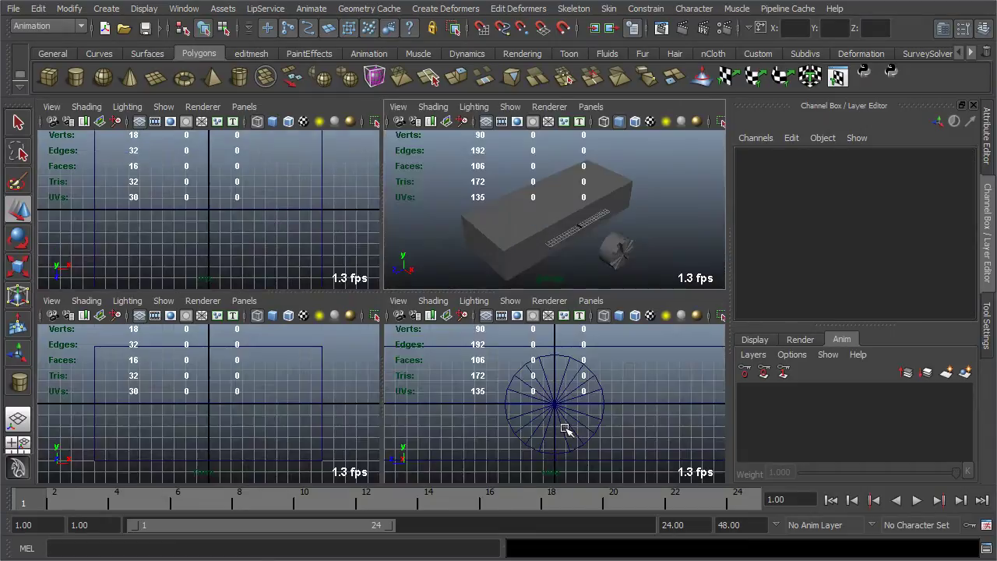
pyautogui.press('space')
pyautogui.scroll(-5, 540, 385)
pyautogui.moveTo(470, 269); pyautogui.dragTo(401, 178)
pyautogui.press('space')
pyautogui.press('space')
pyautogui.keyDown('alt'); pyautogui.moveTo(576, 308); pyautogui.dragTo(511, 297); pyautogui.keyUp('alt')
pyautogui.scroll(5, 599, 327)
# Move teker1's pivot to the edge of its cap
pyautogui.click(511, 297)
pyautogui.keyDown('alt'); pyautogui.moveTo(590, 338); pyautogui.dragTo(508, 349); pyautogui.keyUp('alt')
pyautogui.scroll(3, 538, 332)
pyautogui.press('Insert')
pyautogui.press('Insert')
pyautogui.moveTo(586, 325)
pyautogui.keyDown('alt'); pyautogui.mouseDown()
pyautogui.moveTo(563, 341)
pyautogui.moveTo(519, 345)
pyautogui.moveTo(585, 338)
pyautogui.mouseUp(); pyautogui.keyUp('alt')
pyautogui.press('Insert')
pyautogui.moveTo(524, 298); pyautogui.dragTo(556, 316)
pyautogui.press('Insert')
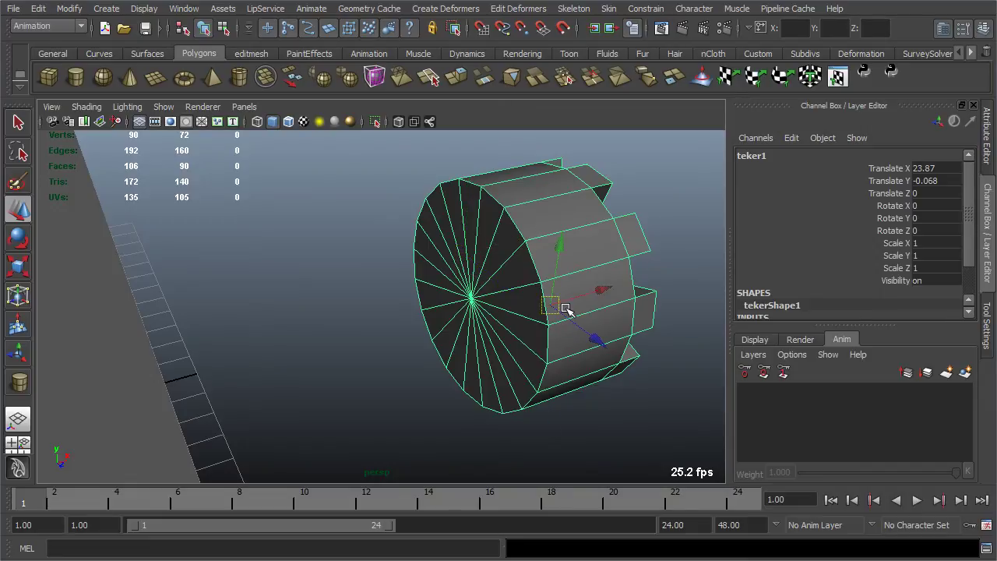
# Snap teker1's pivot to the centre vertex of its cap, undoing a stray keyframe
pyautogui.press('v')
pyautogui.press('v')
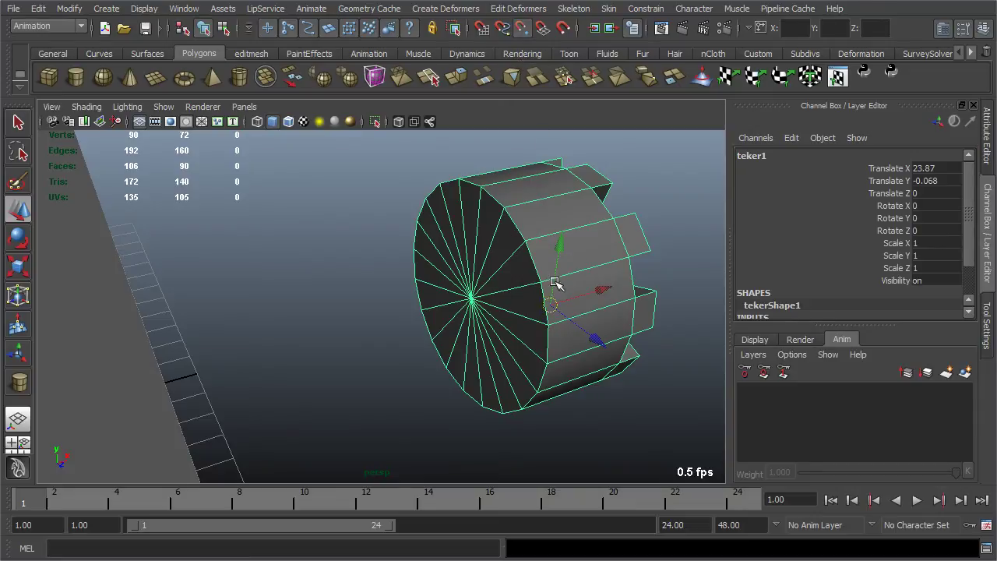
pyautogui.press('s')
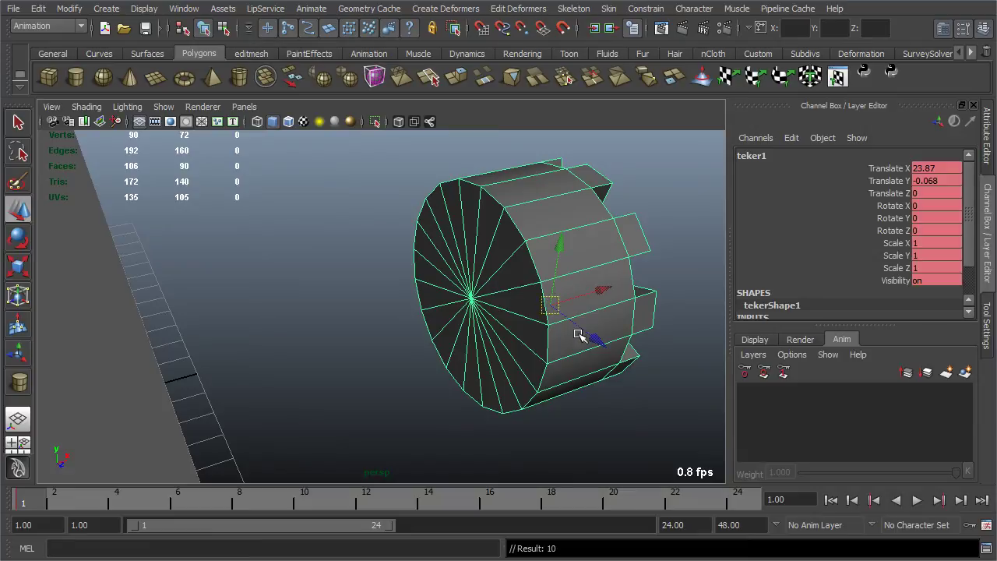
pyautogui.hotkey('ctrl', 'z')
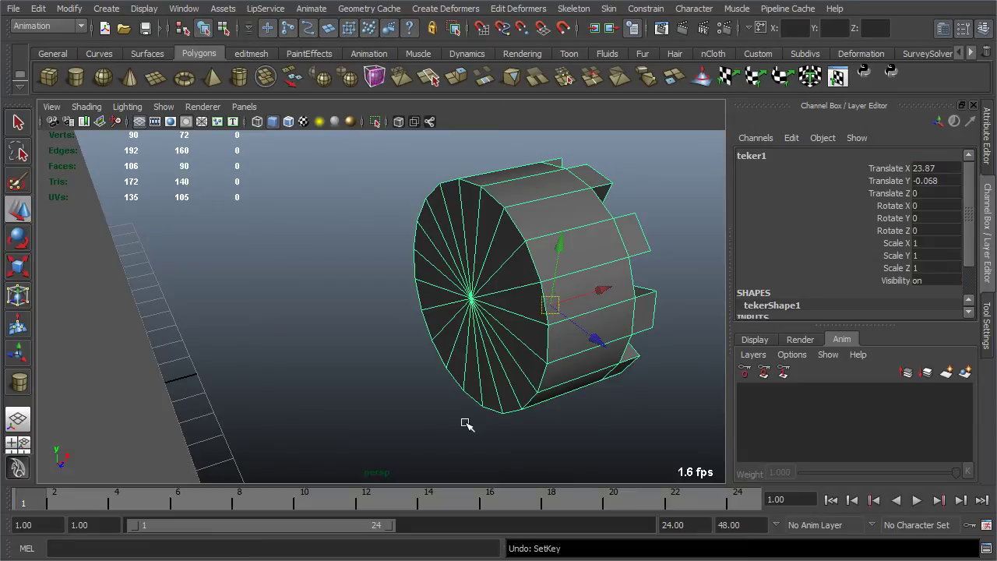
pyautogui.press('d')
pyautogui.press('v')
pyautogui.moveTo(550, 305); pyautogui.dragTo(477, 310)
# Point-snap teker1 onto the box's front corner at Translate 11.788, 0.802, 25
pyautogui.keyDown('alt'); pyautogui.moveTo(476, 310); pyautogui.dragTo(391, 319, button='right'); pyautogui.keyUp('alt')
pyautogui.keyDown('alt'); pyautogui.moveTo(392, 318); pyautogui.dragTo(370, 341); pyautogui.keyUp('alt')
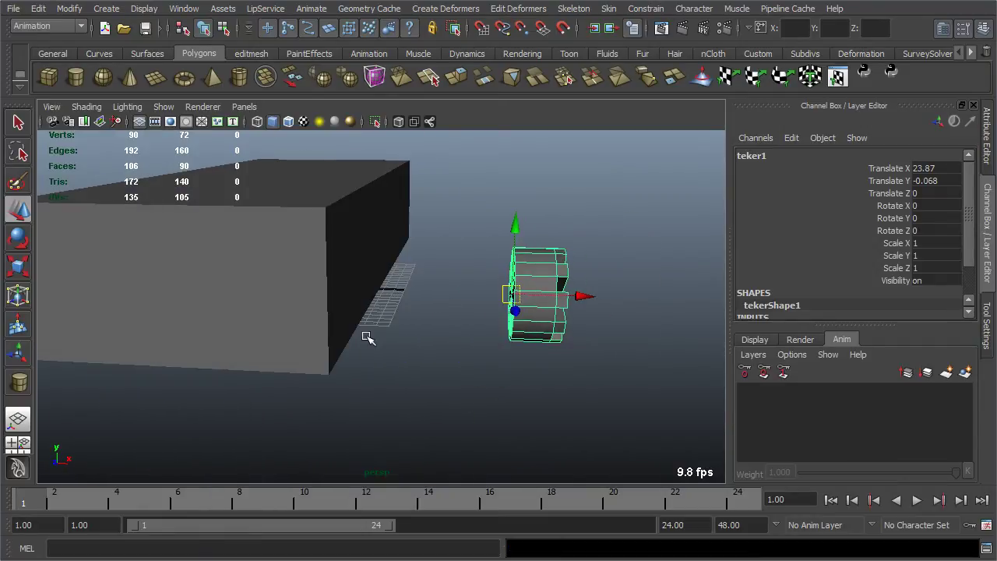
pyautogui.click(299, 122)
pyautogui.moveTo(372, 291)
pyautogui.keyDown('alt'); pyautogui.mouseDown()
pyautogui.moveTo(334, 307)
pyautogui.moveTo(472, 260)
pyautogui.mouseUp(); pyautogui.keyUp('alt')
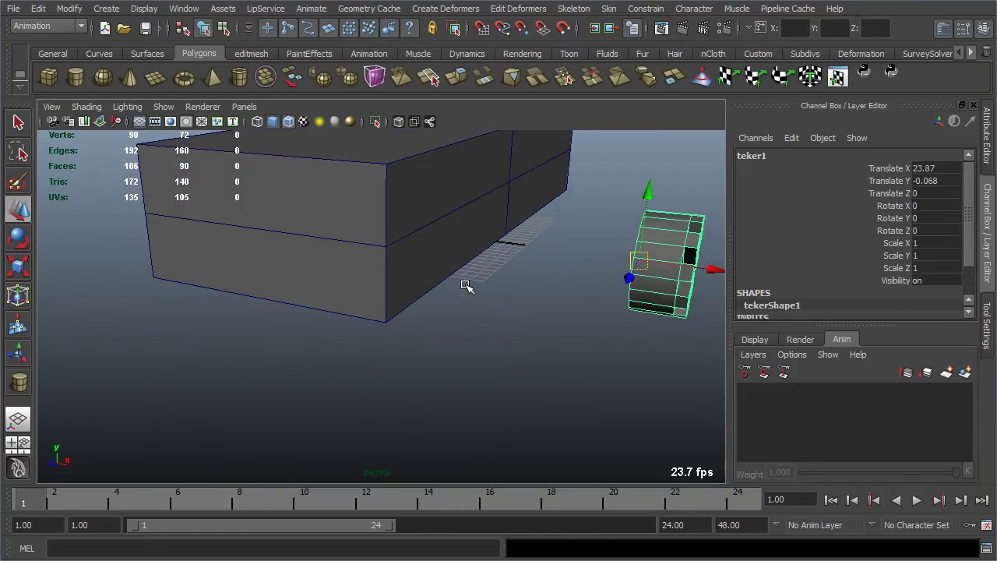
pyautogui.keyDown('alt'); pyautogui.moveTo(451, 301); pyautogui.dragTo(442, 321, button='right'); pyautogui.keyUp('alt')
pyautogui.press('v')
pyautogui.moveTo(393, 340); pyautogui.dragTo(401, 339, button='middle')
pyautogui.keyDown('alt'); pyautogui.moveTo(352, 355); pyautogui.dragTo(553, 399); pyautogui.keyUp('alt')
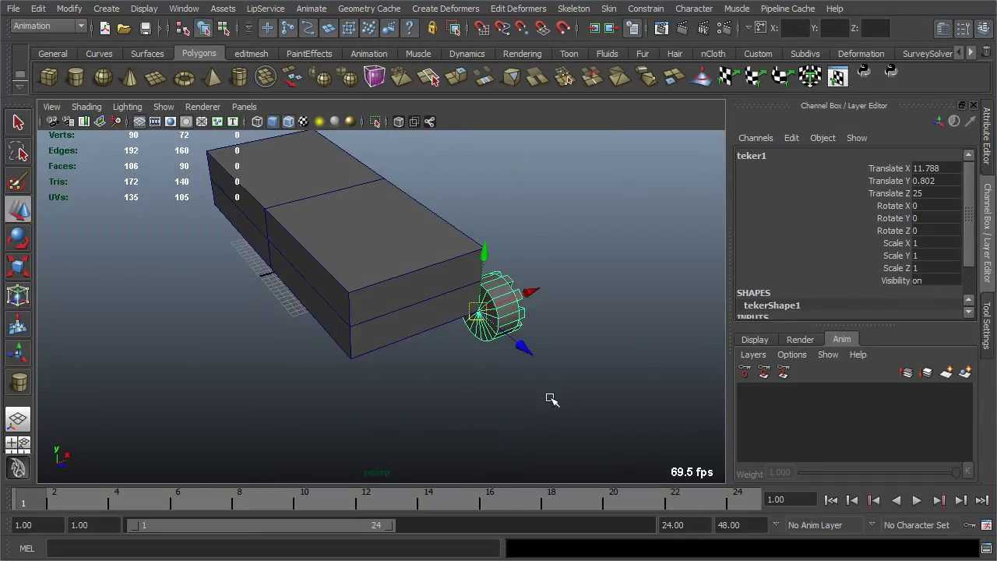
pyautogui.click(271, 335)
pyautogui.moveTo(395, 302)
pyautogui.keyDown('alt'); pyautogui.mouseDown()
pyautogui.moveTo(547, 296)
pyautogui.moveTo(490, 285)
pyautogui.moveTo(387, 303)
pyautogui.mouseUp(); pyautogui.keyUp('alt')
# Duplicate teker1 as teker2 using Duplicate Special with Duplicate input graph enabled
pyautogui.click(38, 9)
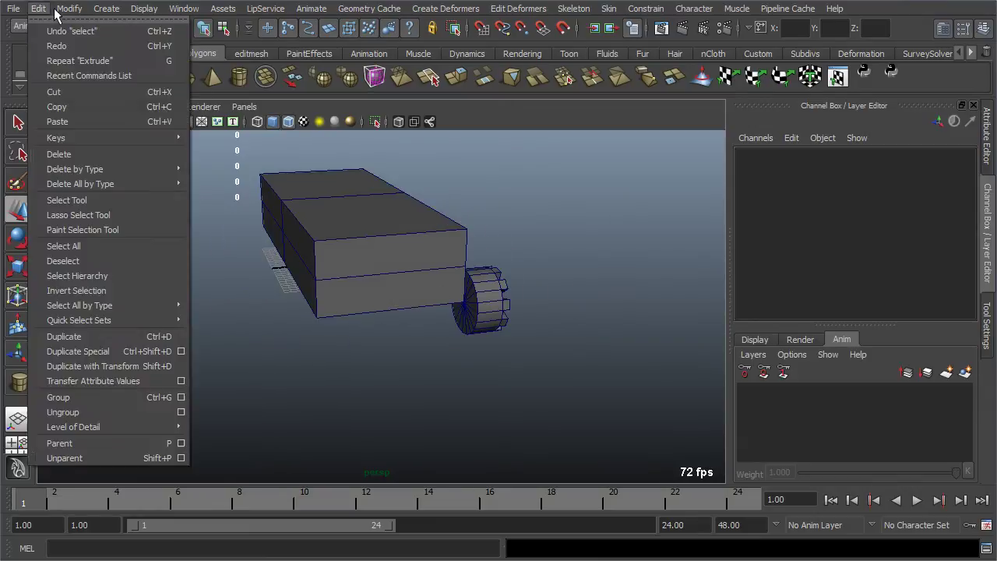
pyautogui.click(181, 351)
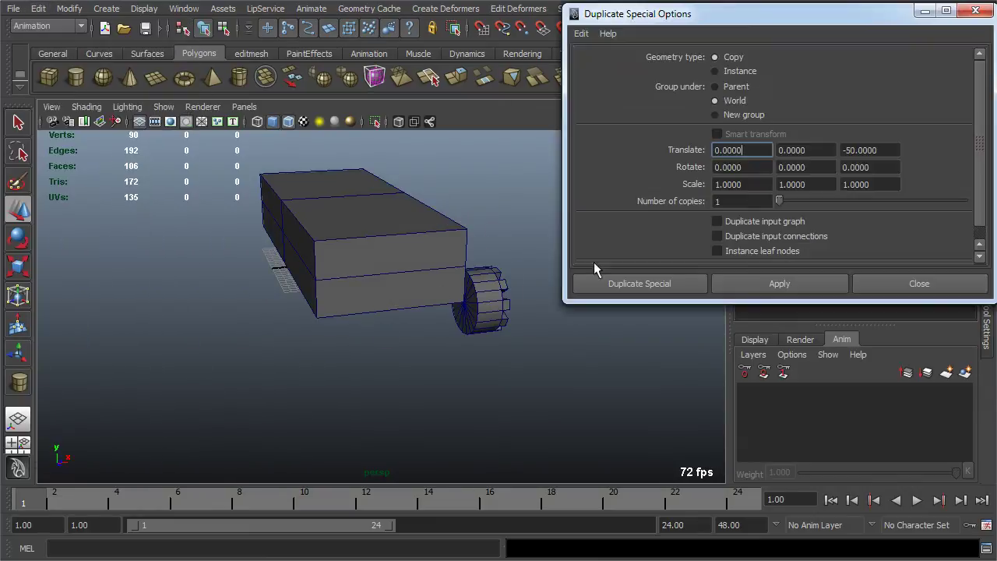
pyautogui.click(436, 296)
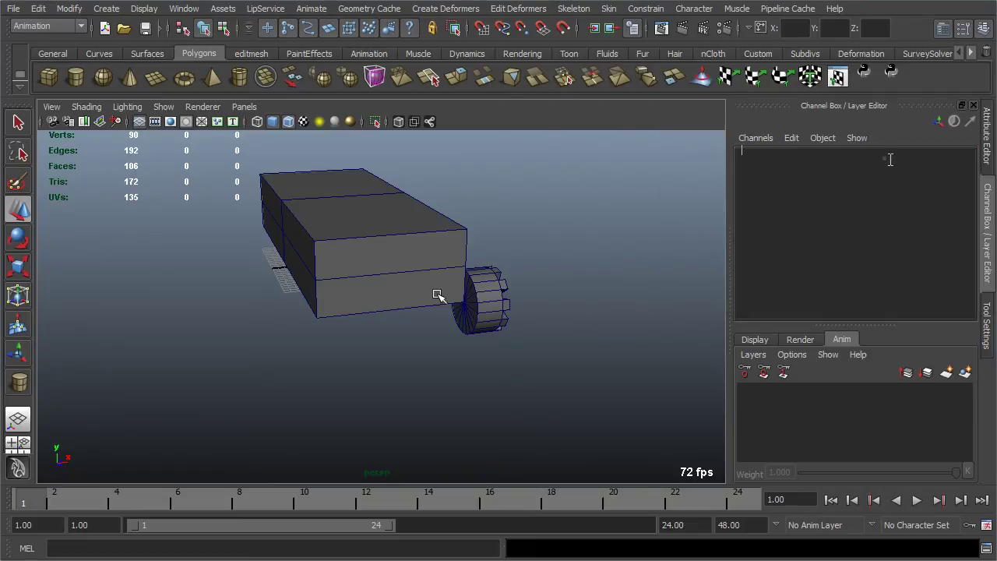
pyautogui.click(502, 315)
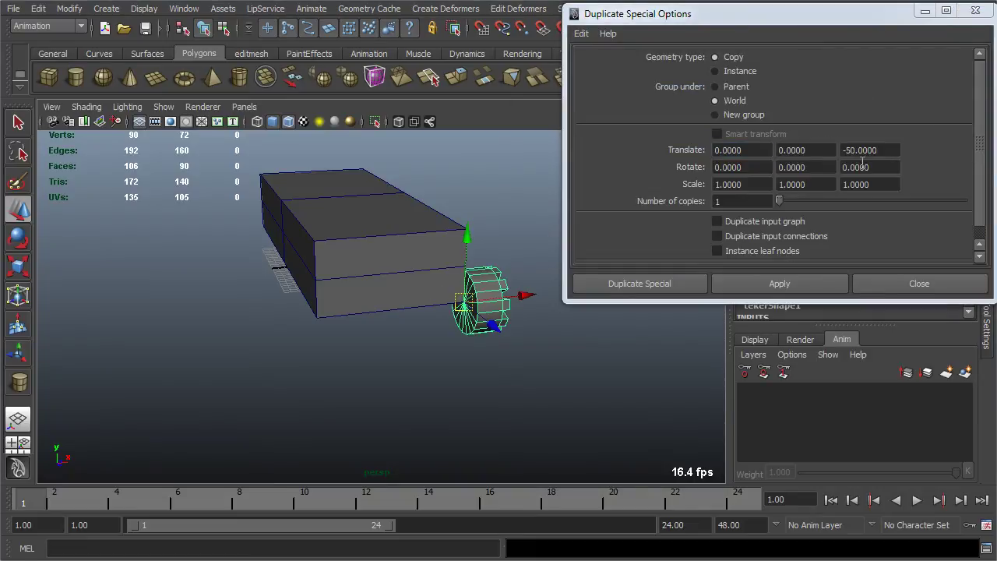
pyautogui.click(765, 224)
pyautogui.click(656, 285)
# Place teker2 at Translate X -8.212 rotated 180 in Y, then select both wheels
pyautogui.moveTo(533, 309); pyautogui.dragTo(381, 356)
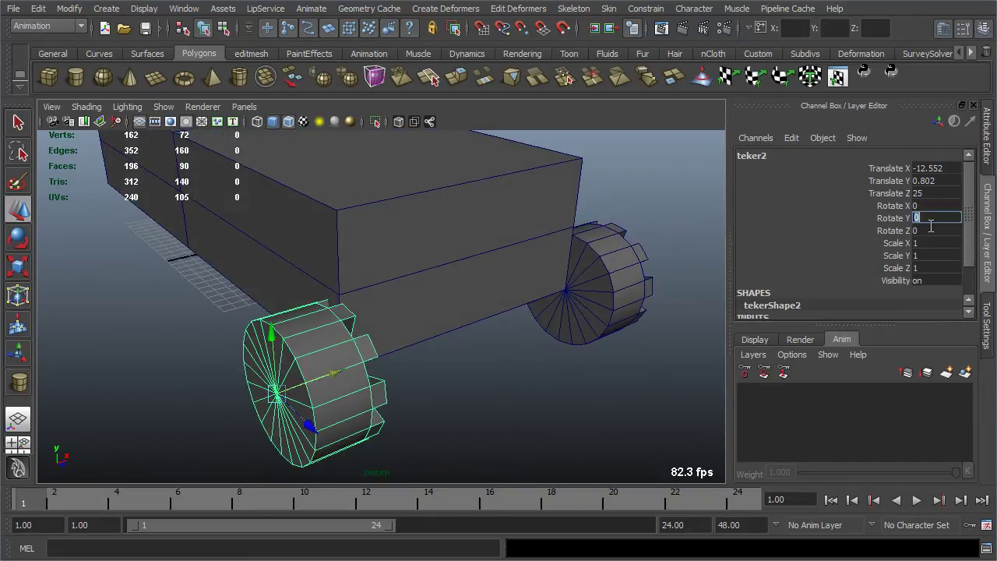
pyautogui.press('Return')
pyautogui.keyDown('alt'); pyautogui.moveTo(392, 344); pyautogui.dragTo(366, 345); pyautogui.keyUp('alt')
pyautogui.moveTo(200, 364); pyautogui.dragTo(291, 361)
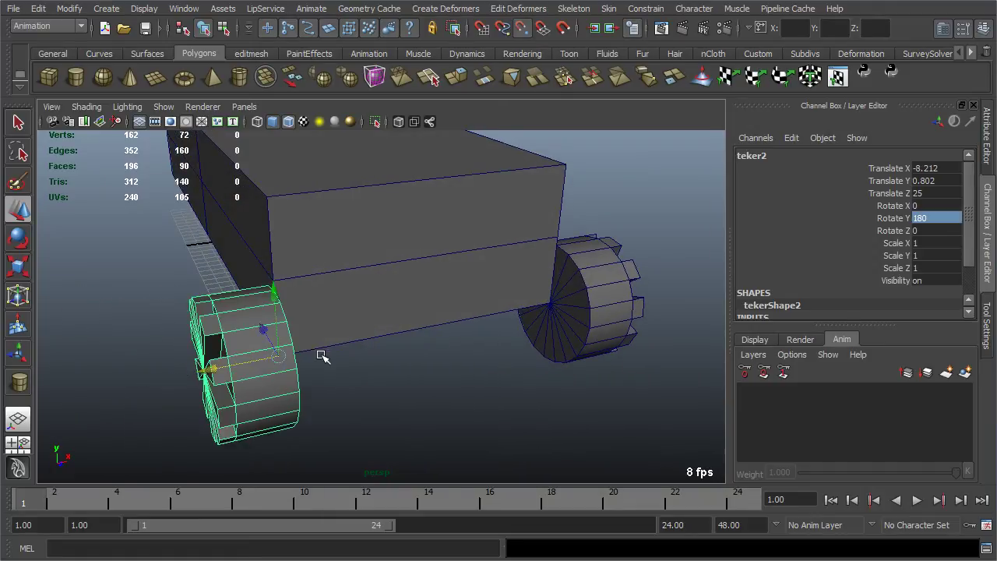
pyautogui.click(392, 378)
pyautogui.keyDown('alt'); pyautogui.moveTo(392, 378); pyautogui.dragTo(307, 366, button='right'); pyautogui.keyUp('alt')
pyautogui.moveTo(307, 365); pyautogui.dragTo(398, 335)
pyautogui.keyDown('shift'); pyautogui.click(475, 321); pyautogui.keyUp('shift')
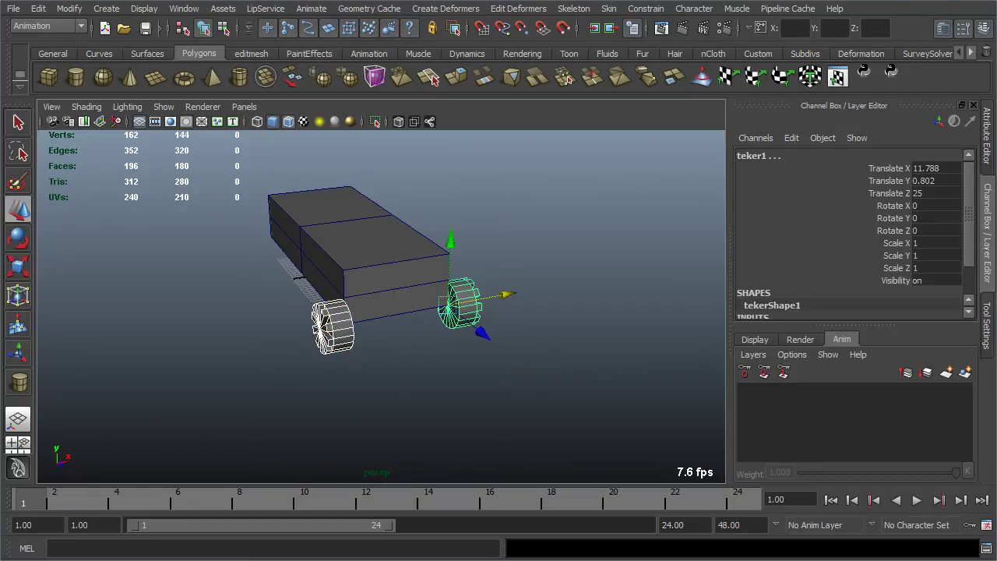
# Duplicate Special both wheels with a Translate Z offset of -50
pyautogui.click(43, 10)
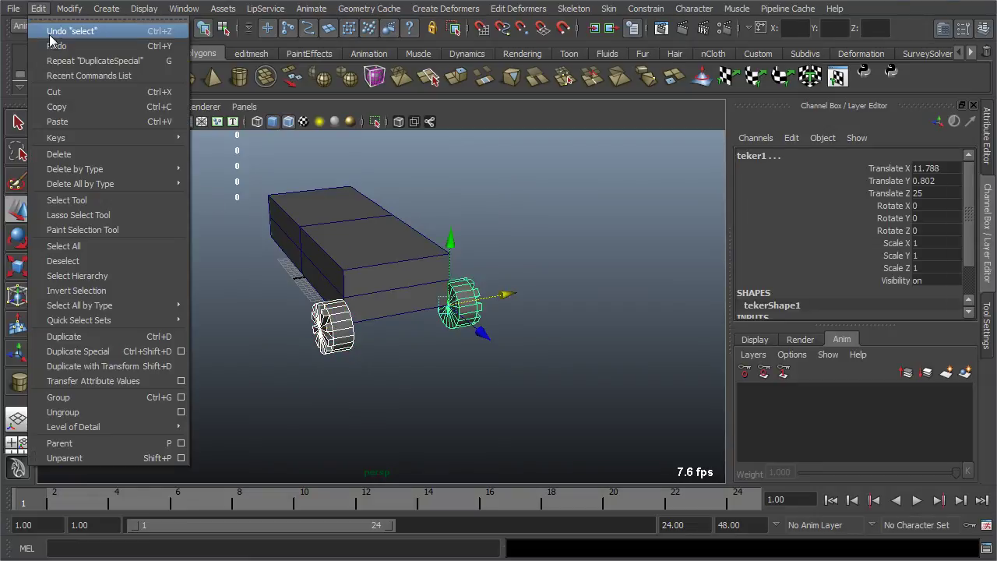
pyautogui.click(182, 352)
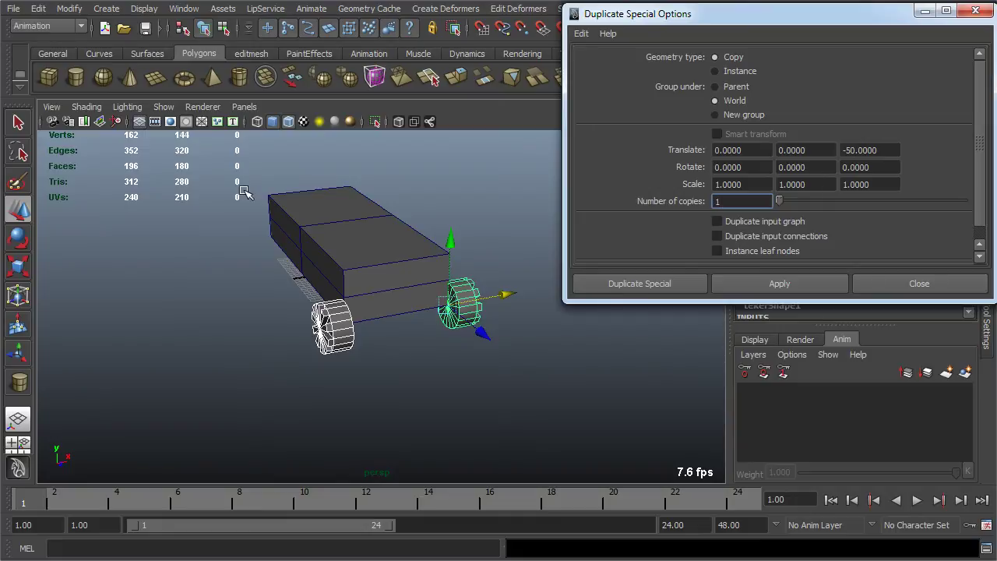
pyautogui.moveTo(857, 154); pyautogui.dragTo(896, 159)
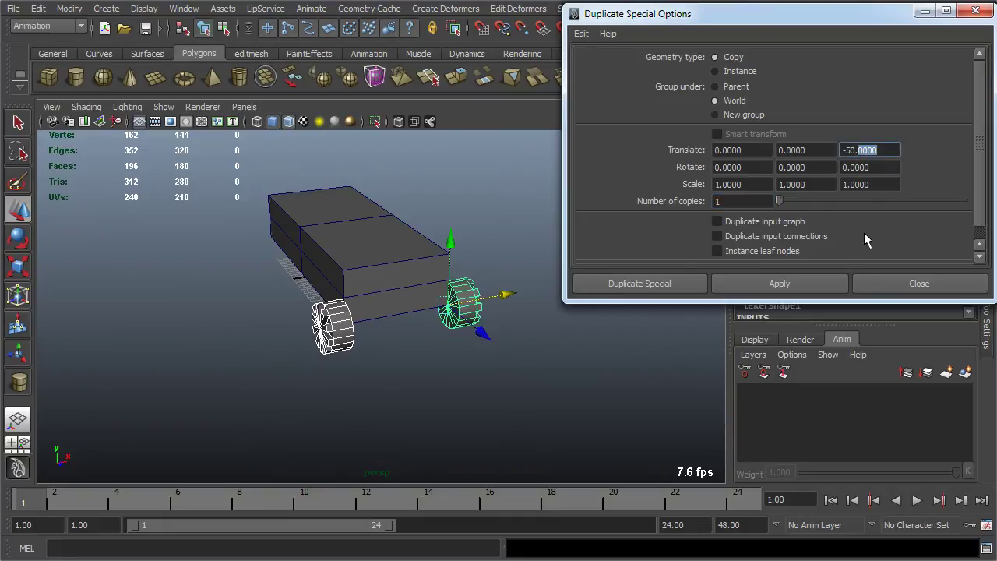
pyautogui.click(650, 286)
# Inspect all four wheels from above, including the new teker4 at Translate Z -25
pyautogui.click(444, 397)
pyautogui.keyDown('alt'); pyautogui.moveTo(444, 396); pyautogui.dragTo(337, 263); pyautogui.keyUp('alt')
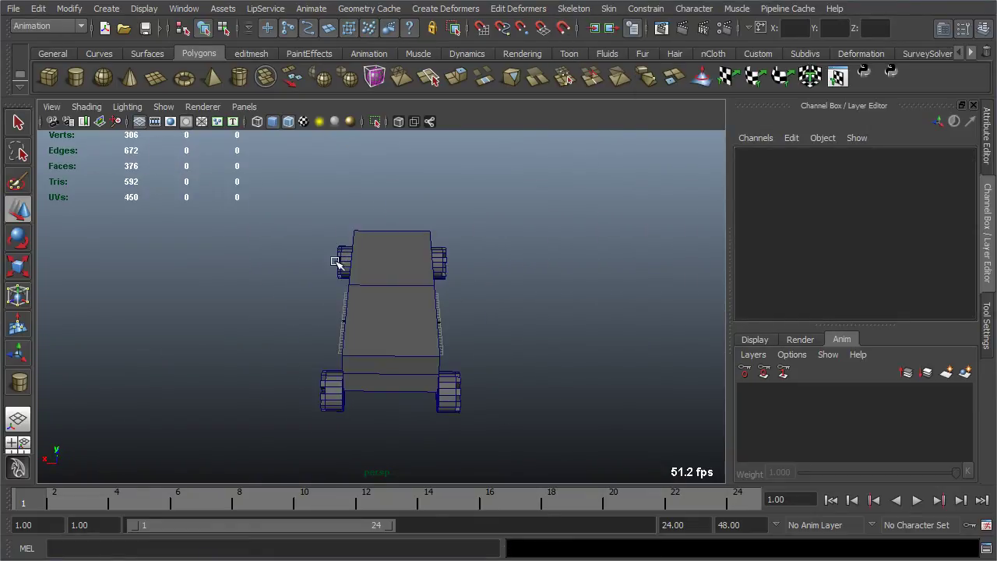
pyautogui.click(341, 263)
pyautogui.click(345, 396)
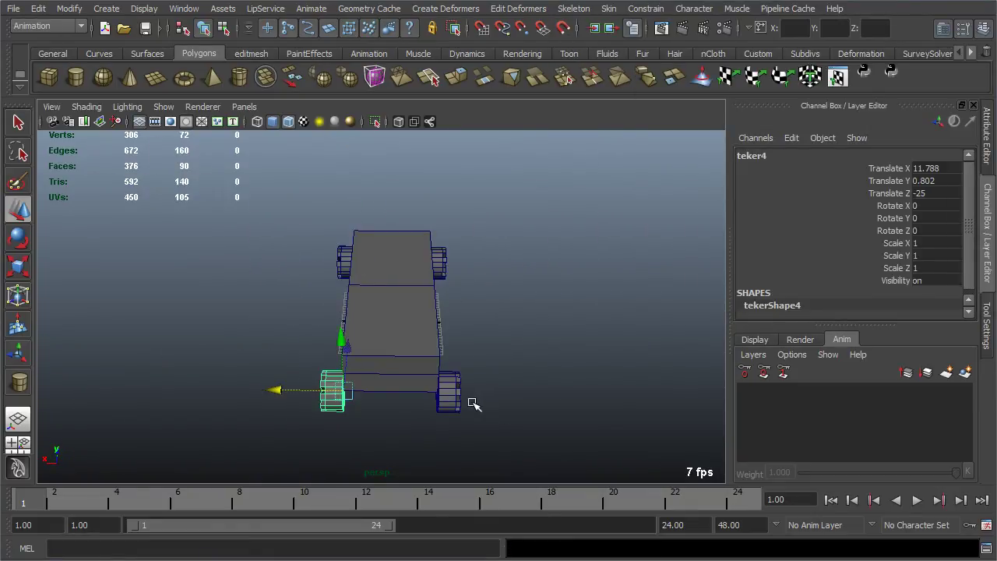
pyautogui.click(455, 397)
pyautogui.click(443, 266)
pyautogui.click(528, 327)
pyautogui.keyDown('alt'); pyautogui.moveTo(272, 311); pyautogui.dragTo(492, 319); pyautogui.keyUp('alt')
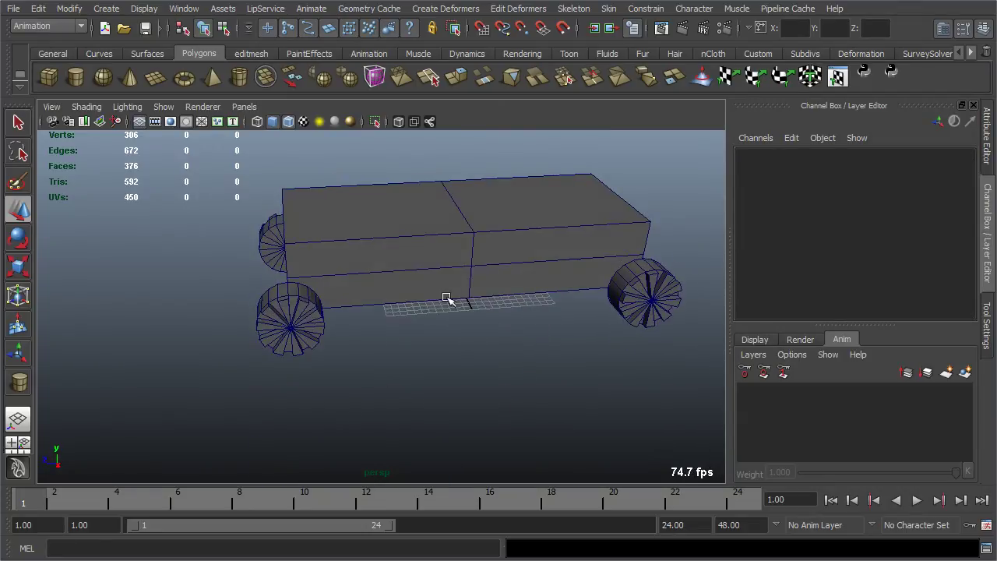
# Set up a top-down view of the car, undoing an accidental move of kasa
pyautogui.scroll(3, 447, 300)
pyautogui.scroll(-3, 342, 296)
pyautogui.click(363, 281)
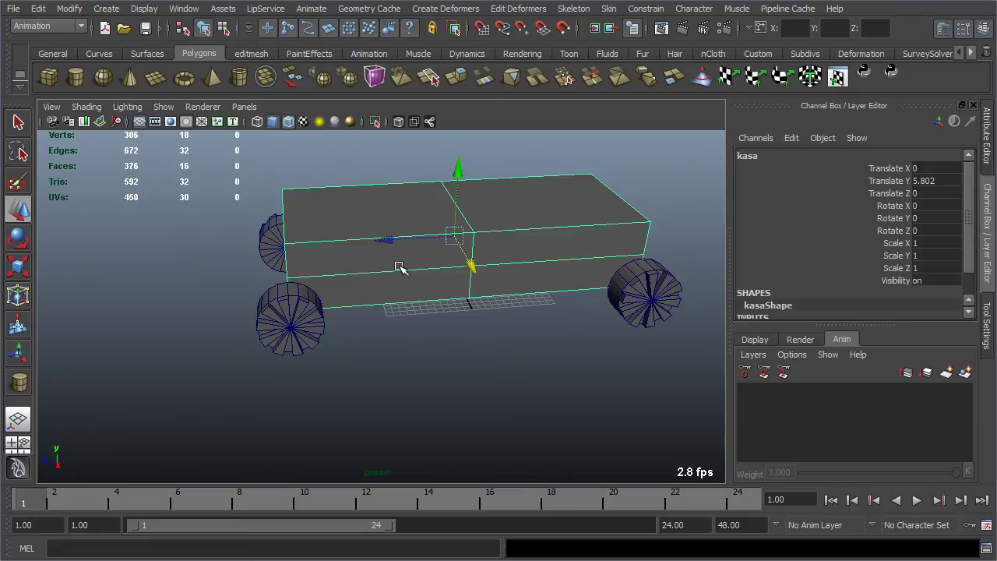
pyautogui.moveTo(394, 249); pyautogui.dragTo(514, 254)
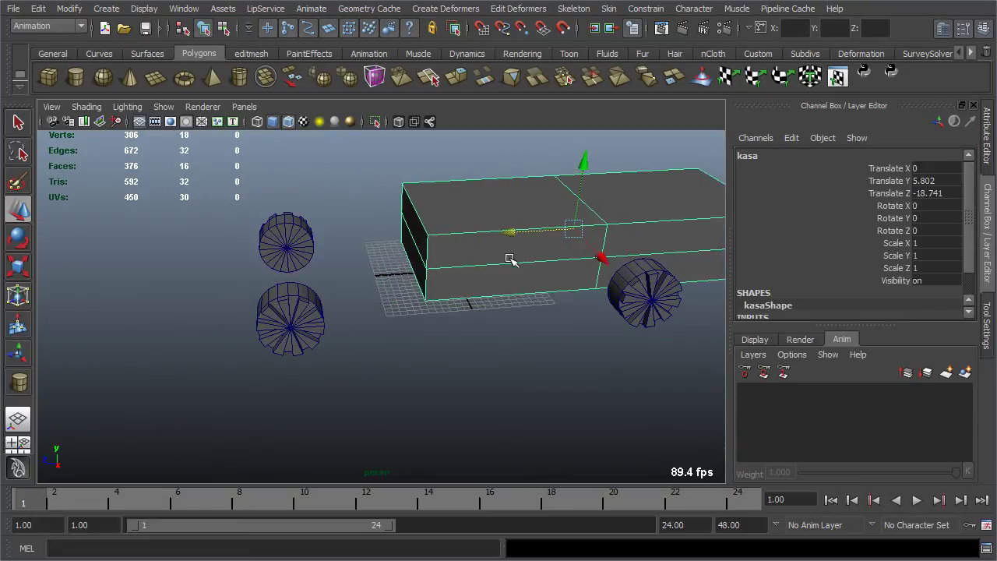
pyautogui.hotkey('ctrl', 'z')
pyautogui.click(344, 383)
pyautogui.keyDown('alt'); pyautogui.moveTo(310, 330); pyautogui.dragTo(214, 166); pyautogui.keyUp('alt')
# Apply Modify > Freeze Transformations to the body and wheels, then check kasa
pyautogui.click(70, 9)
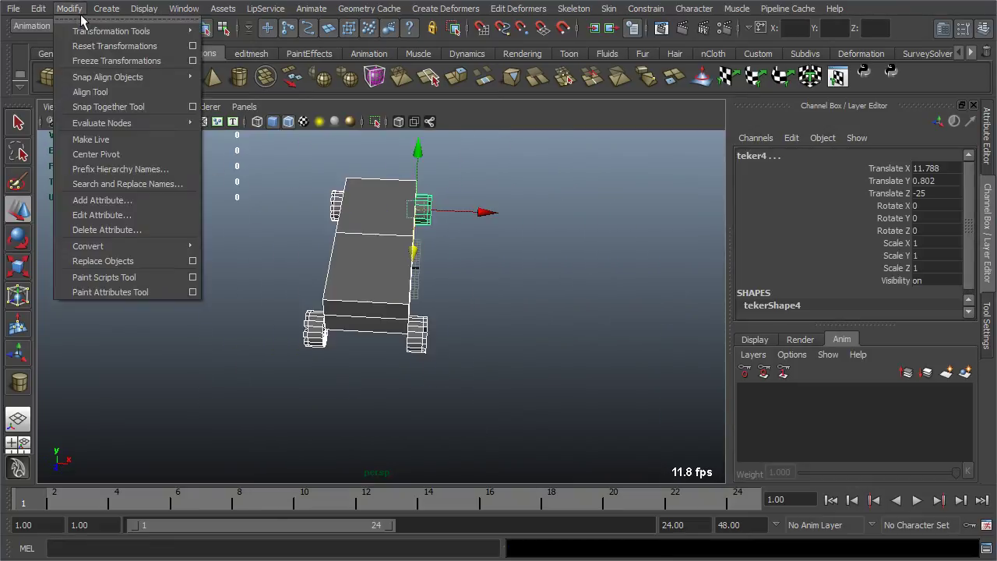
pyautogui.click(153, 63)
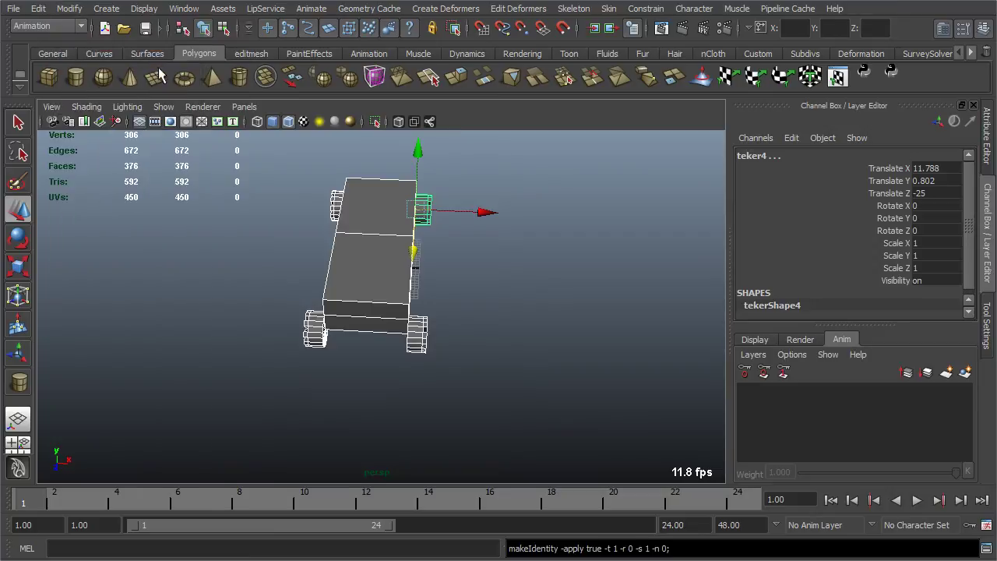
pyautogui.click(538, 336)
pyautogui.keyDown('alt'); pyautogui.moveTo(538, 335); pyautogui.dragTo(414, 285); pyautogui.keyUp('alt')
pyautogui.scroll(2, 382, 335)
pyautogui.click(373, 262)
pyautogui.click(507, 350)
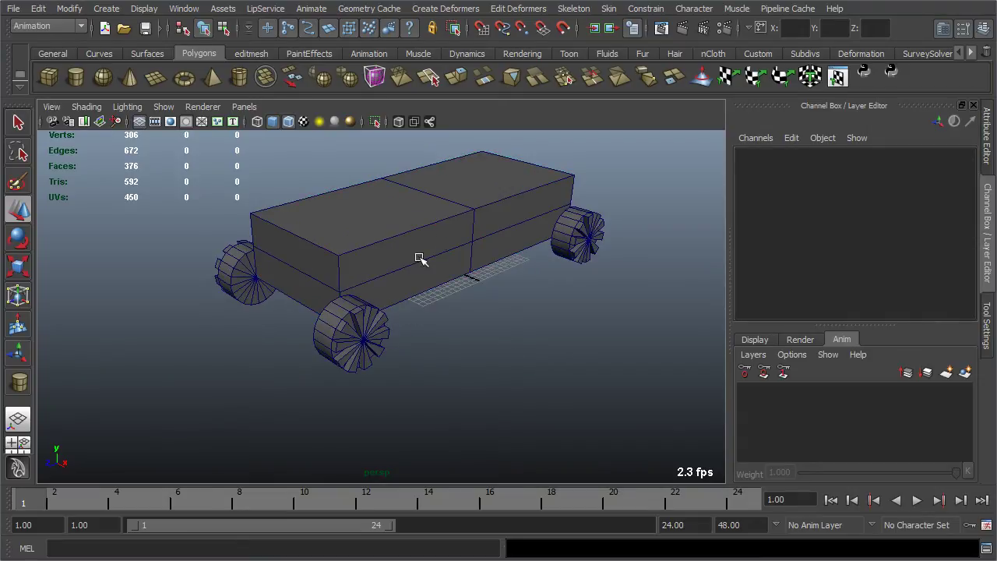
# Parent-constrain teker1 to kasa with the Parent Constraint options reset to defaults
pyautogui.click(401, 252)
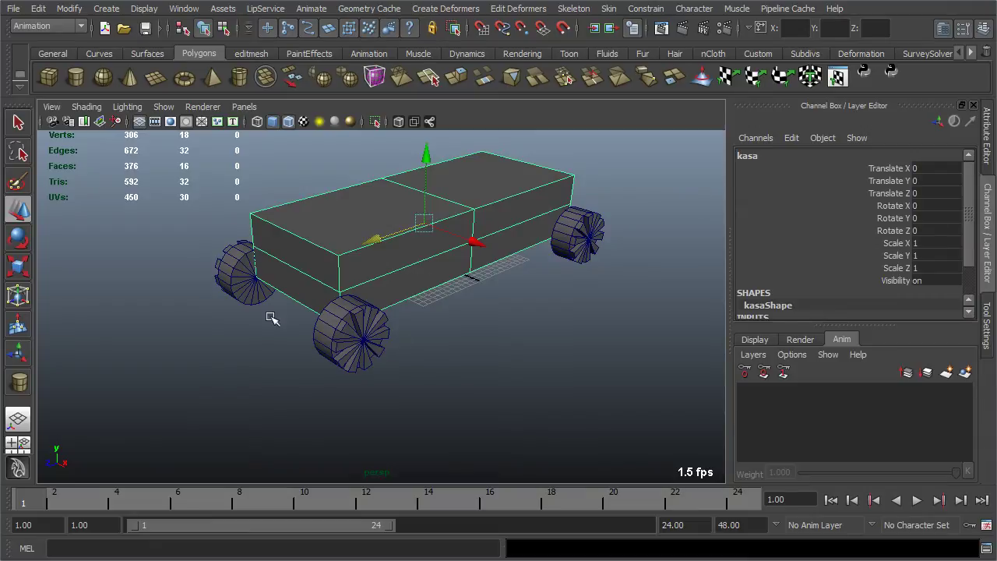
pyautogui.keyDown('shift'); pyautogui.click(373, 348); pyautogui.keyUp('shift')
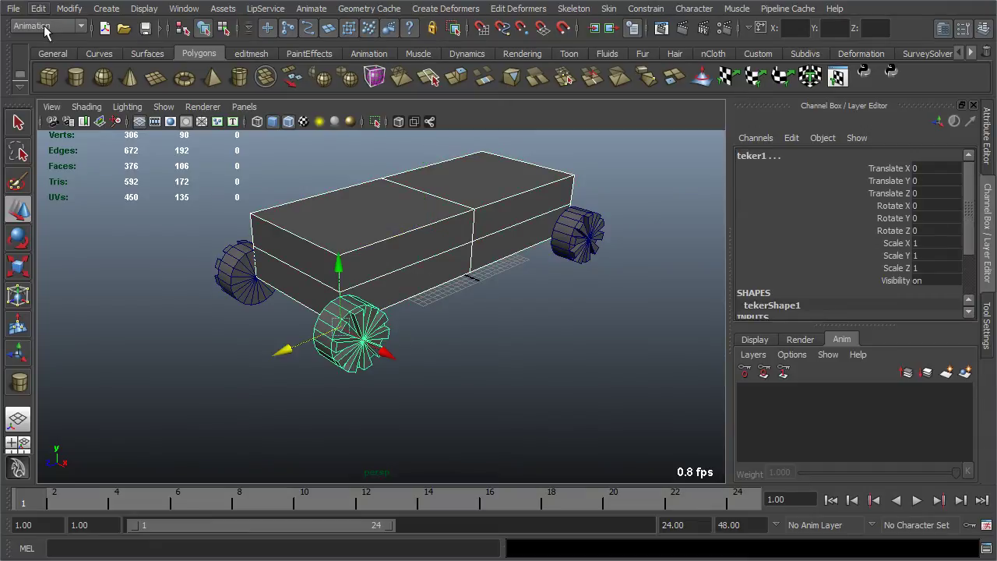
pyautogui.click(45, 25)
pyautogui.click(35, 35)
pyautogui.click(646, 9)
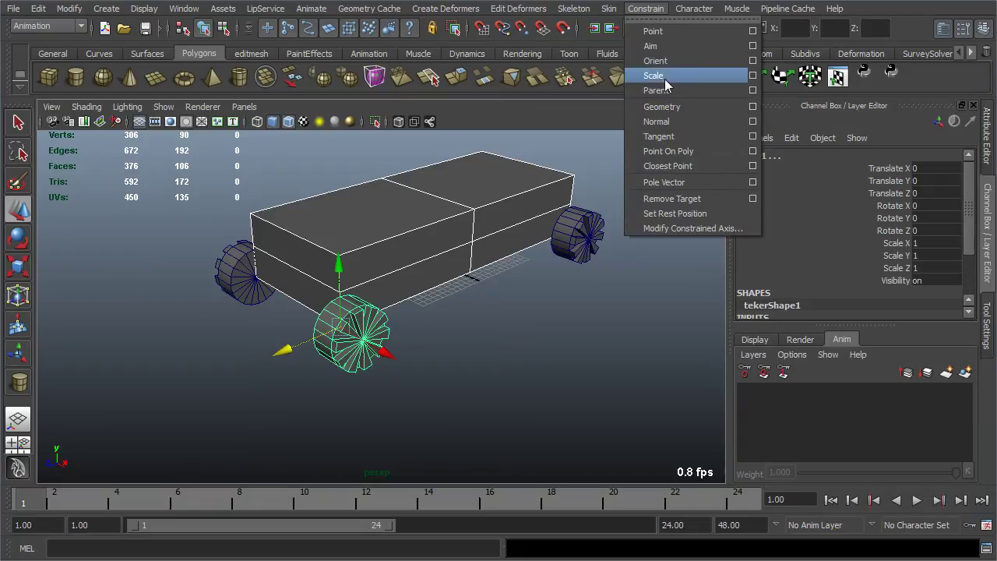
pyautogui.click(752, 90)
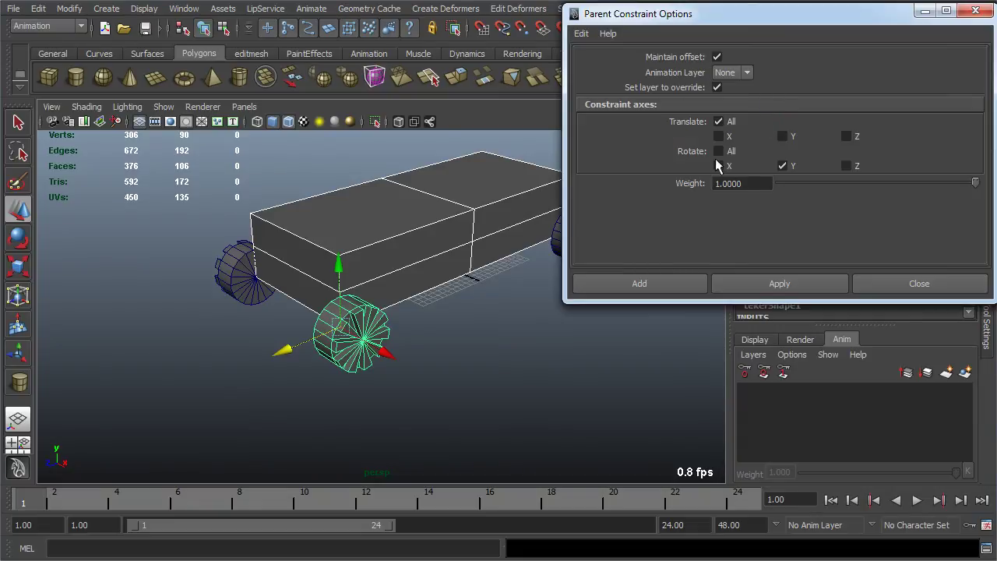
pyautogui.click(581, 34)
pyautogui.click(615, 63)
pyautogui.click(581, 35)
pyautogui.click(599, 67)
pyautogui.click(678, 292)
# Test the constraint by rotating kasa about Y, then undo the rotation
pyautogui.click(458, 282)
pyautogui.press('e')
pyautogui.moveTo(413, 276); pyautogui.dragTo(367, 252)
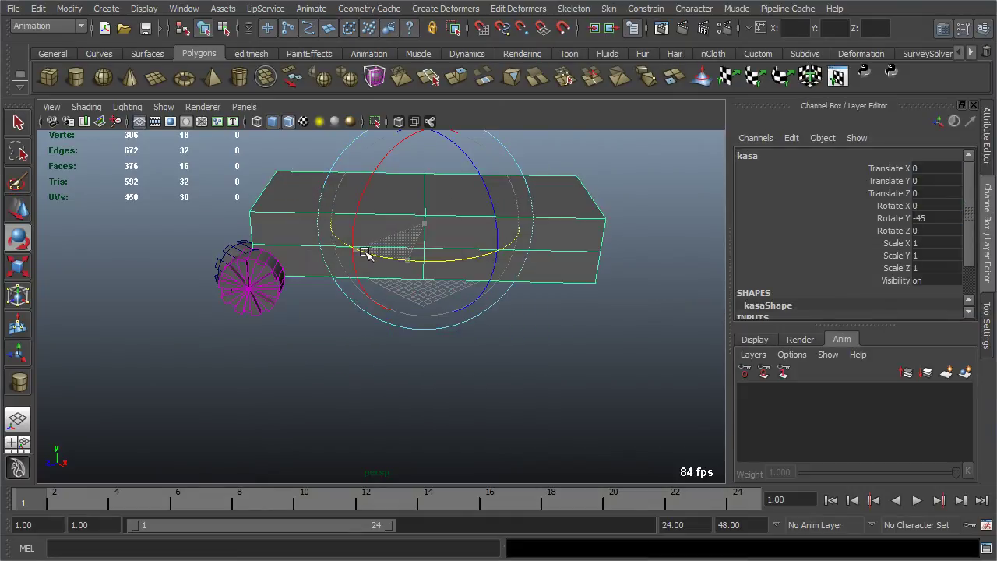
pyautogui.hotkey('ctrl', 'z')
pyautogui.keyDown('alt'); pyautogui.moveTo(458, 403); pyautogui.dragTo(340, 293); pyautogui.keyUp('alt')
# Parent-constrain teker2 to kasa through the Constrain > Parent option box
pyautogui.press('q')
pyautogui.click(267, 329)
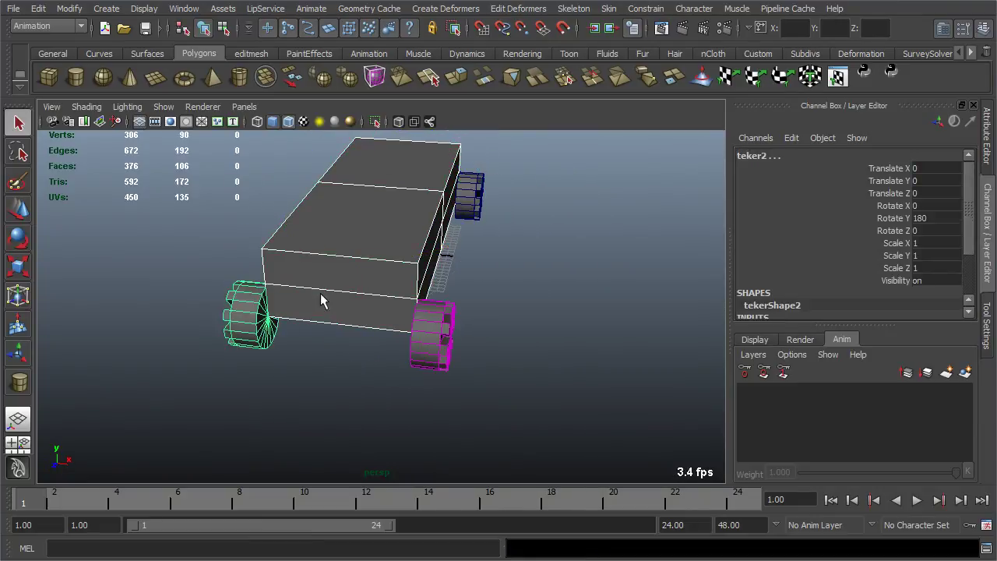
pyautogui.click(693, 8)
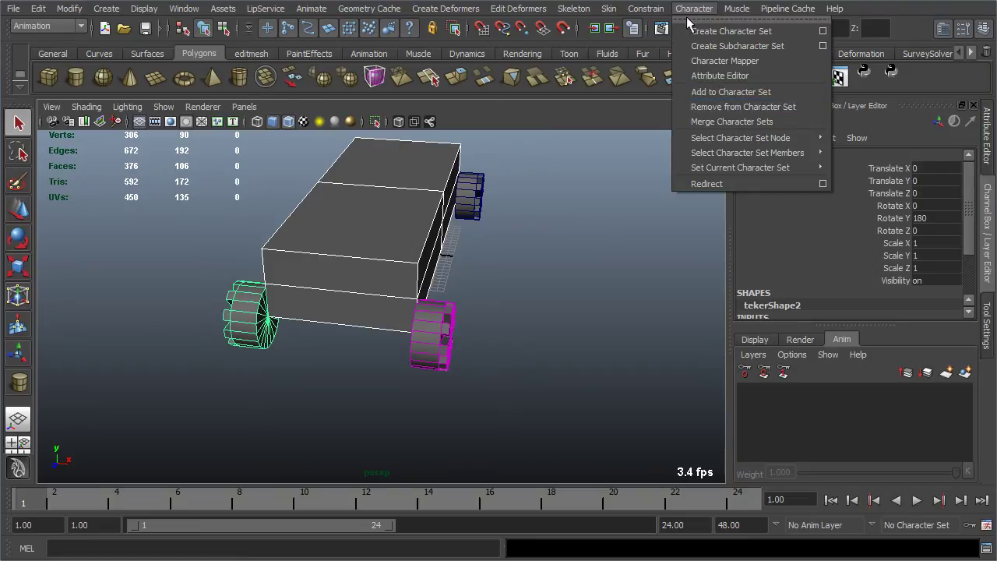
pyautogui.moveTo(646, 9)
pyautogui.click(752, 91)
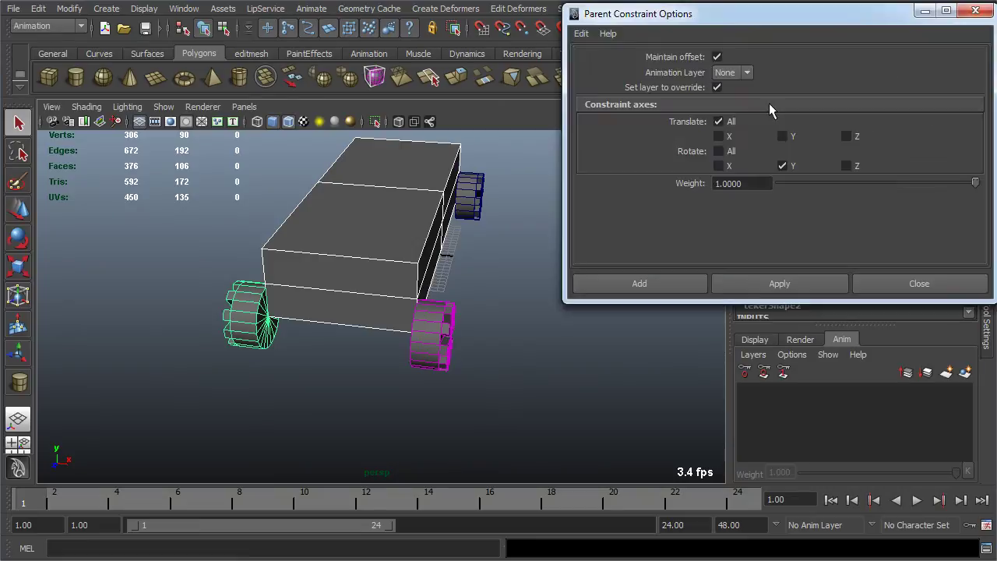
pyautogui.click(651, 292)
# Parent-constrain teker3 and the rear wheel to kasa with the G repeat shortcut
pyautogui.keyDown('alt'); pyautogui.moveTo(430, 216); pyautogui.dragTo(574, 208); pyautogui.keyUp('alt')
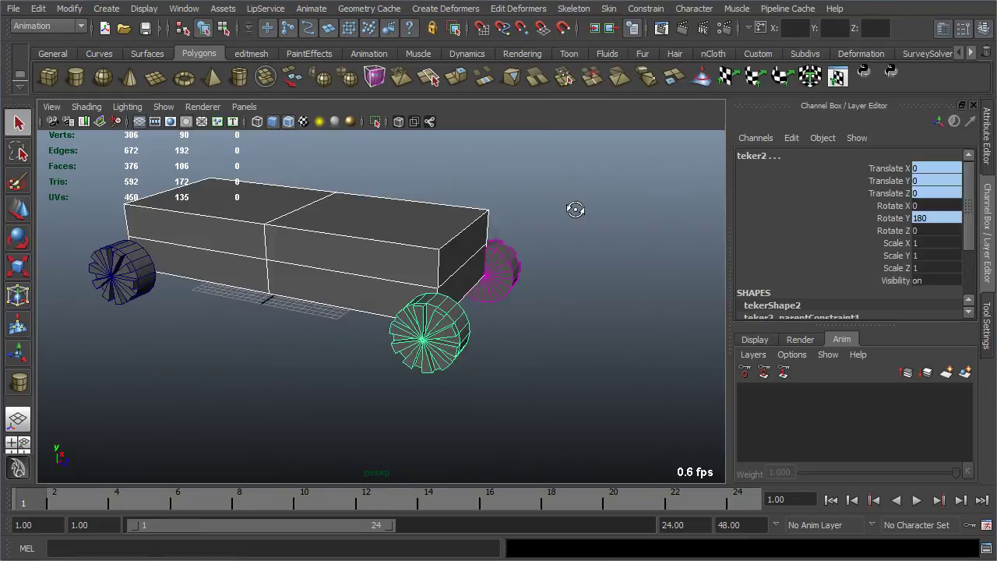
pyautogui.click(176, 233)
pyautogui.keyDown('shift'); pyautogui.click(122, 290); pyautogui.keyUp('shift')
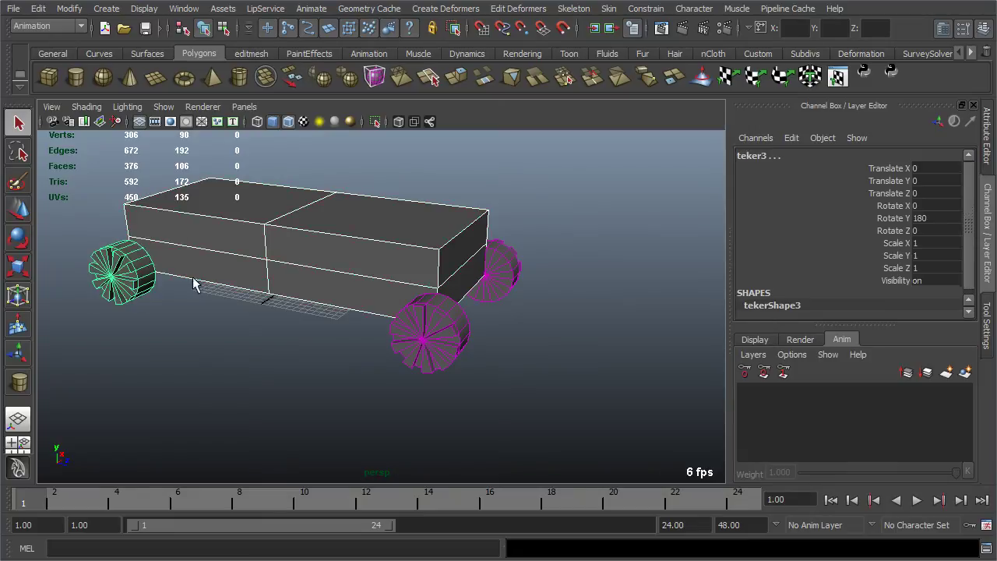
pyautogui.press('g')
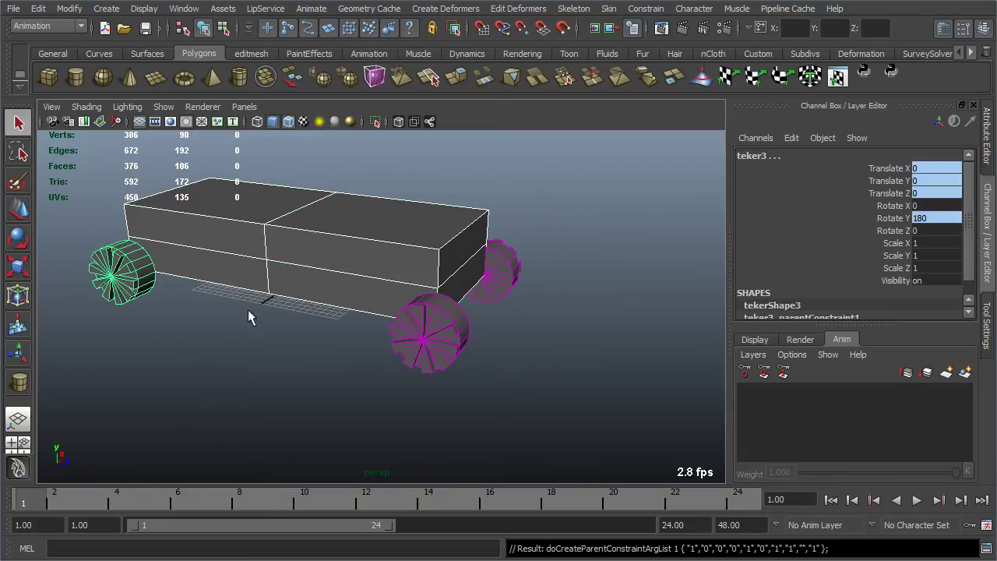
pyautogui.keyDown('alt'); pyautogui.moveTo(196, 334); pyautogui.dragTo(445, 282); pyautogui.keyUp('alt')
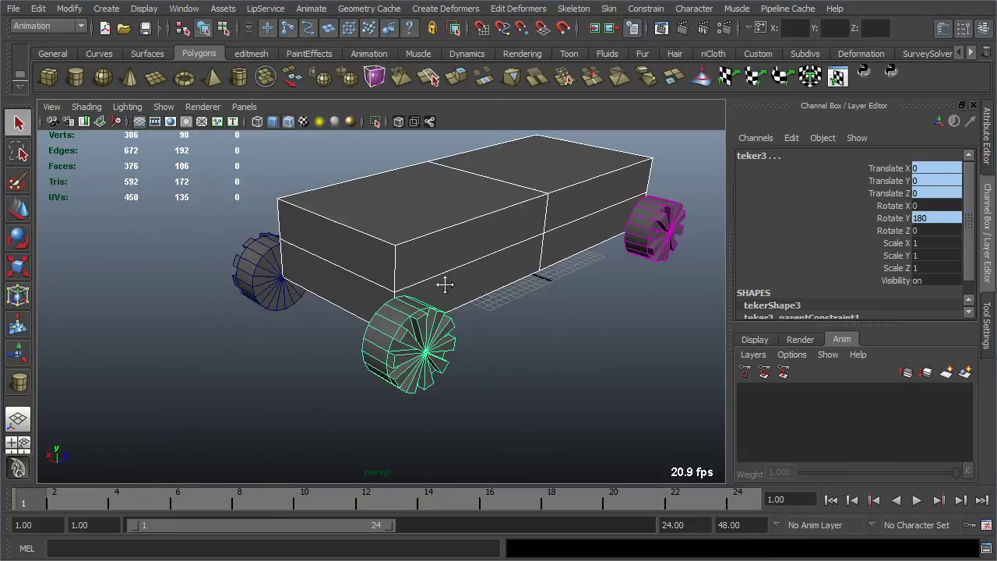
pyautogui.click(281, 287)
pyautogui.click(367, 307)
pyautogui.keyDown('shift'); pyautogui.click(267, 282); pyautogui.keyUp('shift')
pyautogui.press('g')
# Check with the rotate tool that all wheels follow kasa, leaving it at Rotate Y 0
pyautogui.click(324, 367)
pyautogui.keyDown('alt'); pyautogui.moveTo(323, 367); pyautogui.dragTo(355, 318); pyautogui.keyUp('alt')
pyautogui.click(363, 314)
pyautogui.press('e')
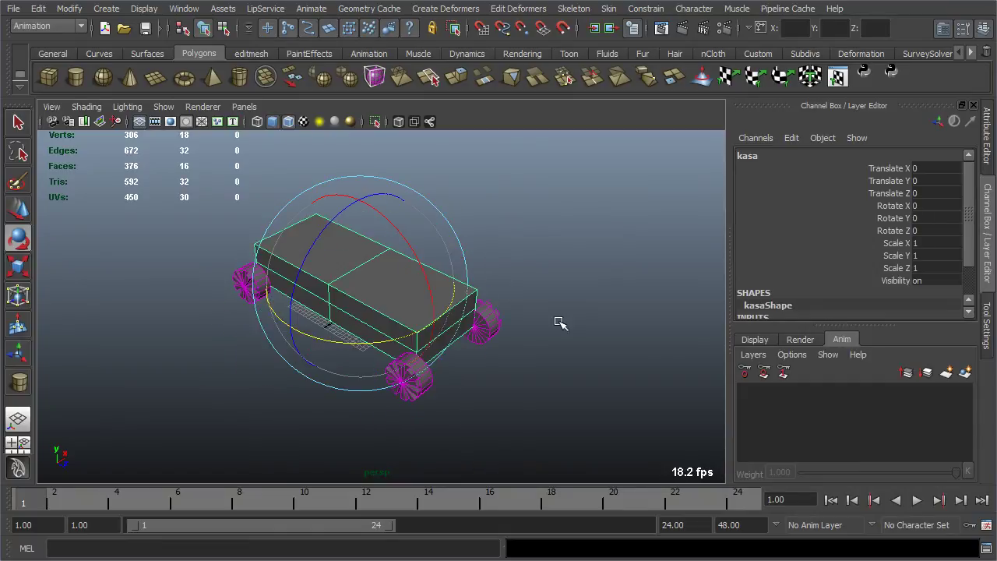
pyautogui.click(538, 340)
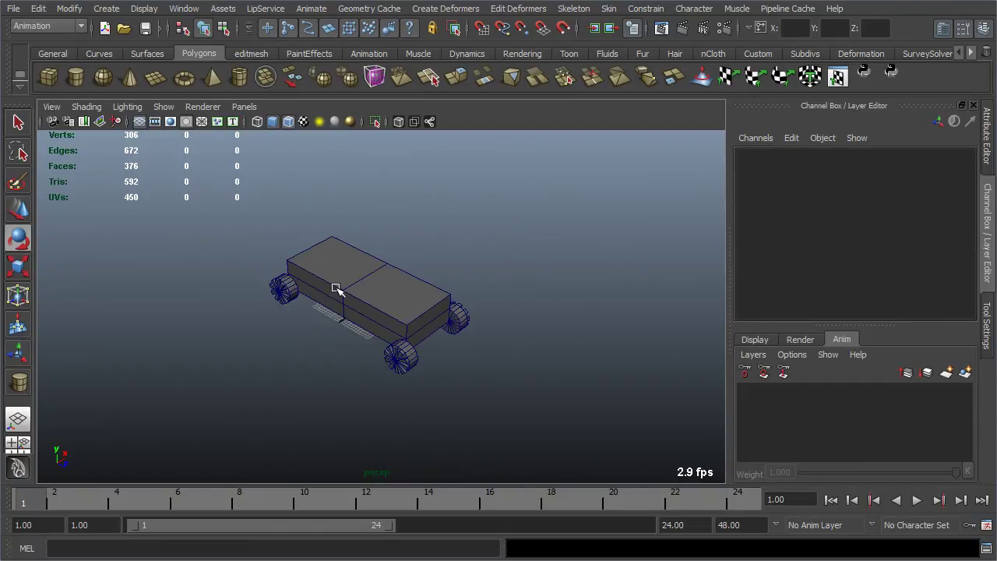
pyautogui.keyDown('alt'); pyautogui.moveTo(351, 329); pyautogui.dragTo(407, 303); pyautogui.keyUp('alt')
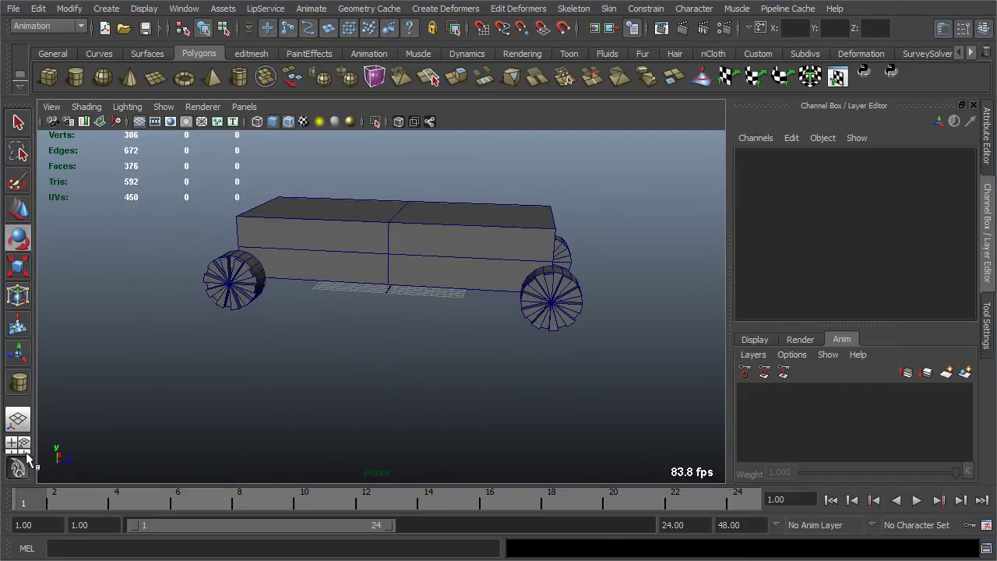
pyautogui.keyDown('alt'); pyautogui.moveTo(327, 361); pyautogui.dragTo(431, 366, button='right'); pyautogui.keyUp('alt')
pyautogui.keyDown('alt'); pyautogui.moveTo(431, 366); pyautogui.dragTo(403, 327); pyautogui.keyUp('alt')
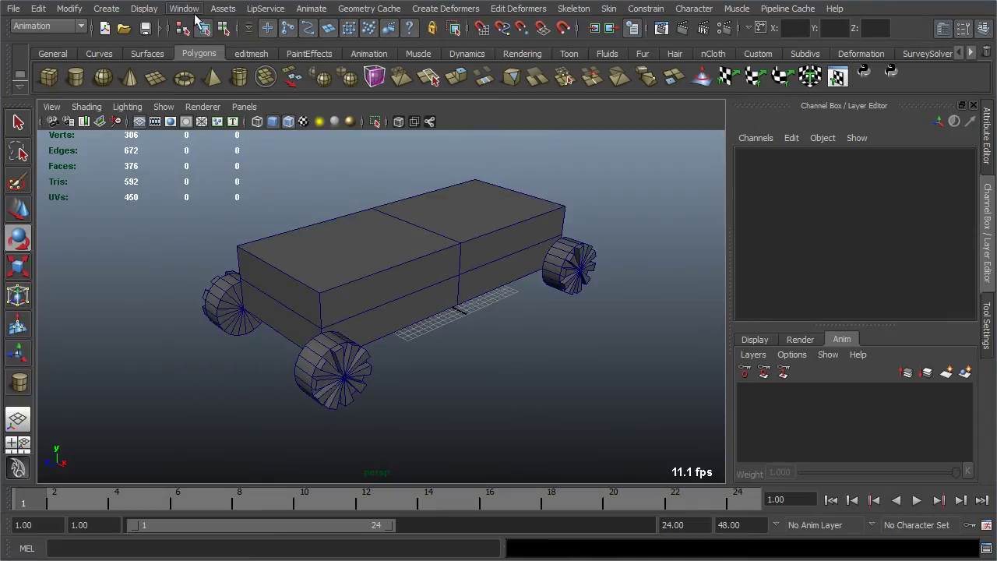
# Switch to the Animation menu set and open the Expression Editor
pyautogui.click(47, 26)
pyautogui.click(32, 60)
pyautogui.click(68, 28)
pyautogui.click(30, 40)
pyautogui.click(185, 9)
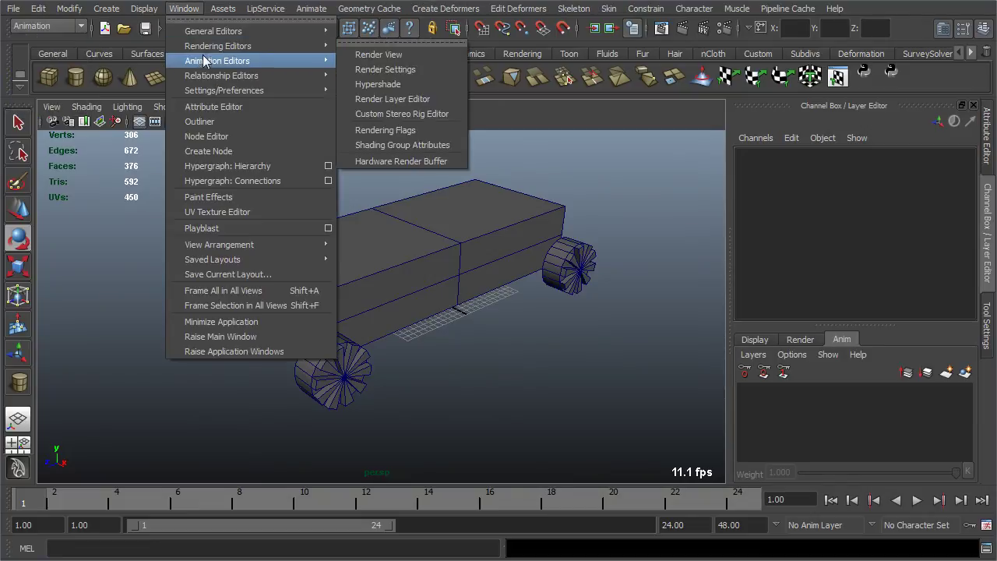
pyautogui.moveTo(251, 62)
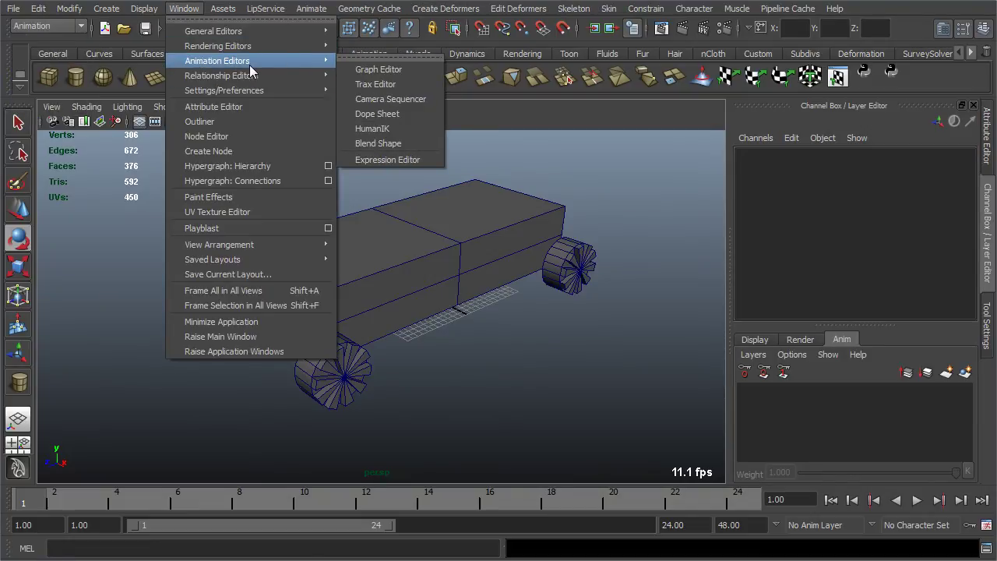
pyautogui.click(393, 161)
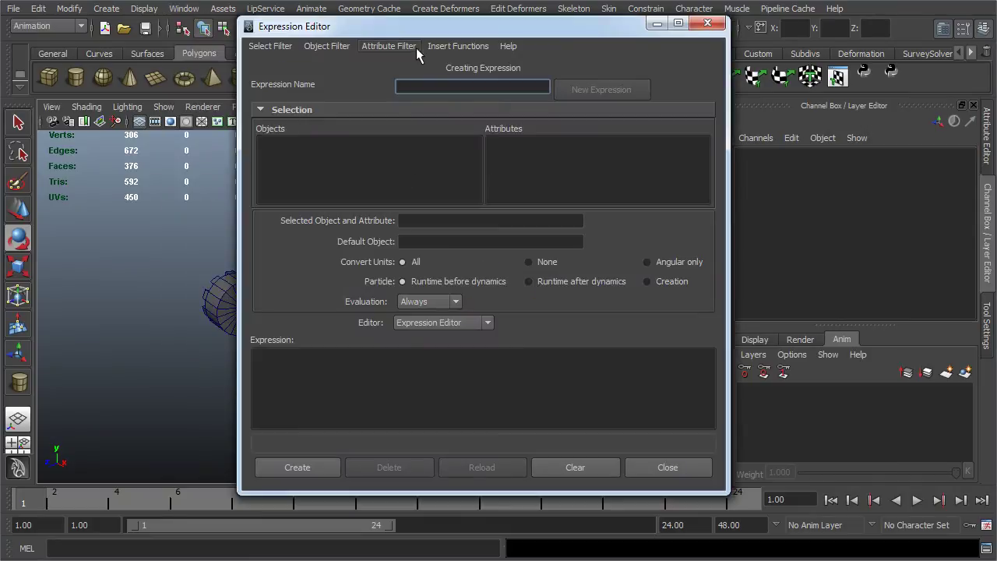
# Move the Expression Editor to the right and select the car body kasa
pyautogui.moveTo(596, 28); pyautogui.dragTo(859, 23)
pyautogui.keyDown('alt'); pyautogui.moveTo(397, 205); pyautogui.dragTo(247, 313); pyautogui.keyUp('alt')
pyautogui.click(284, 270)
pyautogui.press('r')
pyautogui.keyDown('alt'); pyautogui.moveTo(247, 314); pyautogui.dragTo(308, 301, button='middle'); pyautogui.keyUp('alt')
# Undo the accidental car move and select front wheel teker1, undoing a test spin
pyautogui.hotkey('ctrl', 'z')
pyautogui.hotkey('ctrl', 'z')
pyautogui.hotkey('ctrl', 'z')
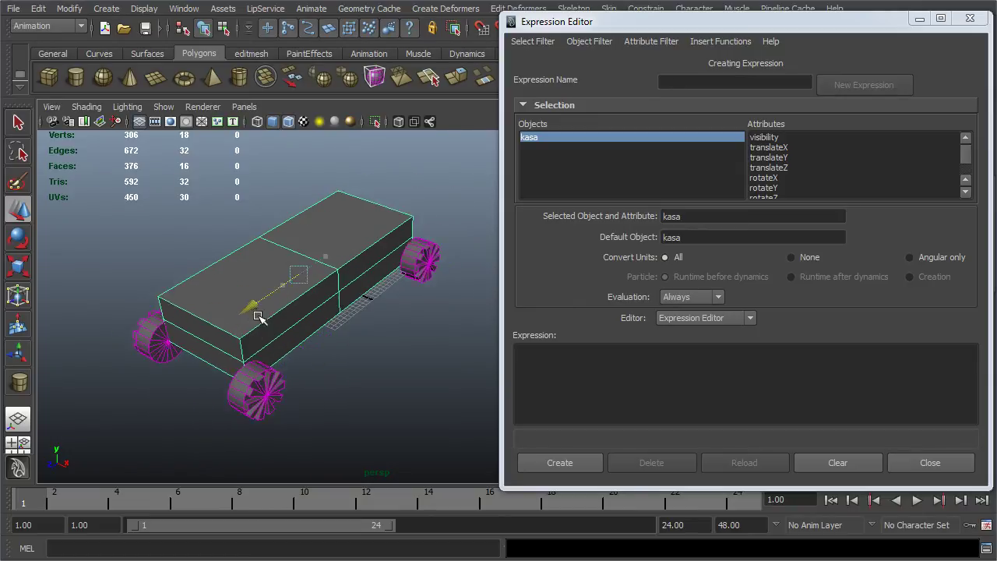
pyautogui.click(366, 361)
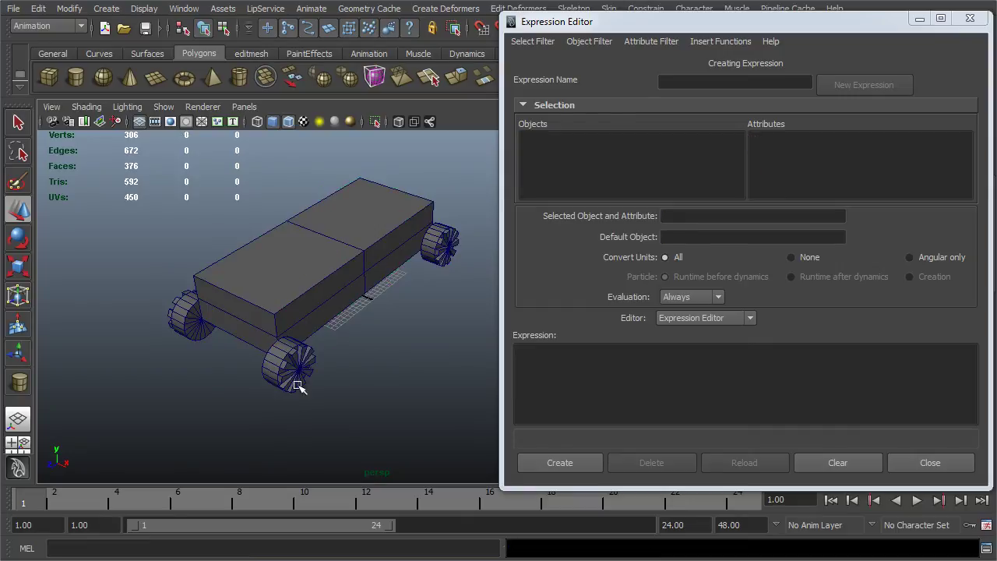
pyautogui.click(308, 390)
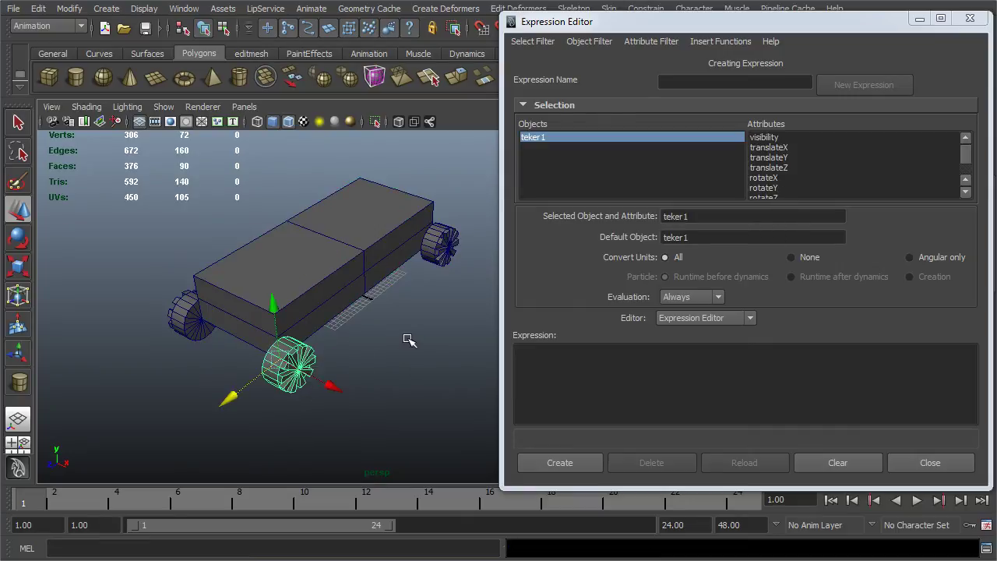
pyautogui.press('e')
pyautogui.moveTo(233, 327); pyautogui.dragTo(267, 338)
pyautogui.hotkey('ctrl', 'z')
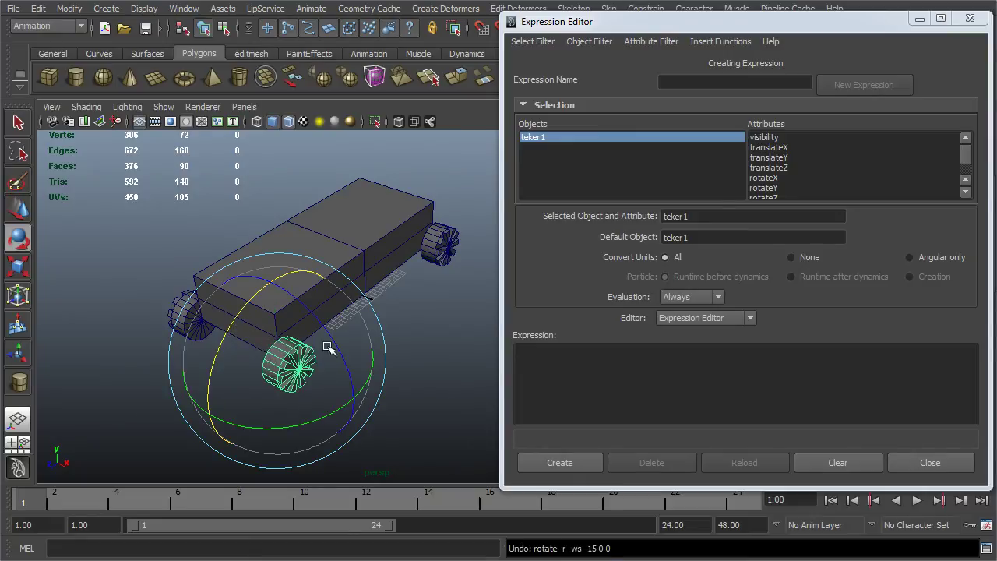
# Put teker1.rotateX into the expression text with blank lines above it
pyautogui.click(778, 180)
pyautogui.click(761, 223)
pyautogui.doubleClick(699, 218)
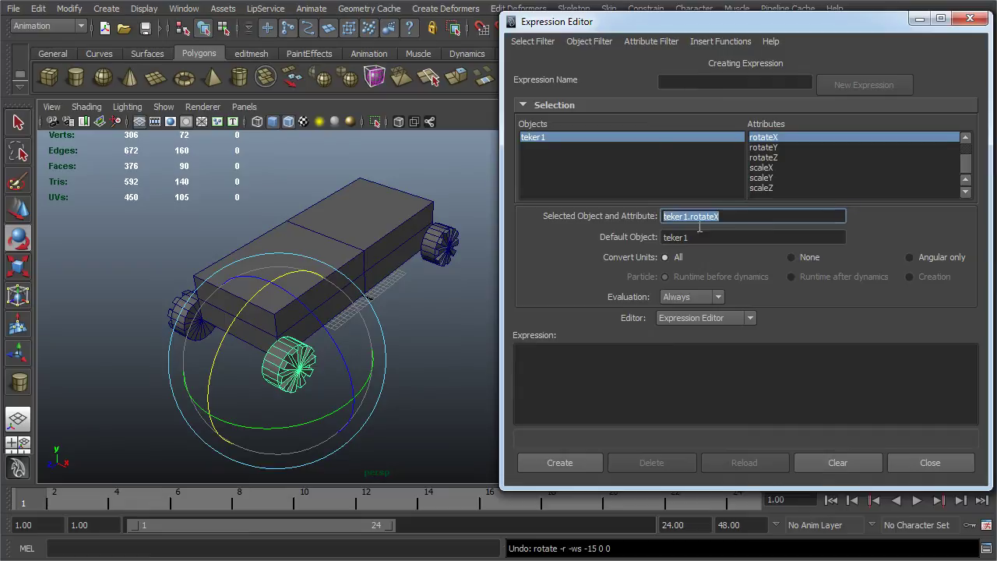
pyautogui.moveTo(586, 383); pyautogui.dragTo(637, 381)
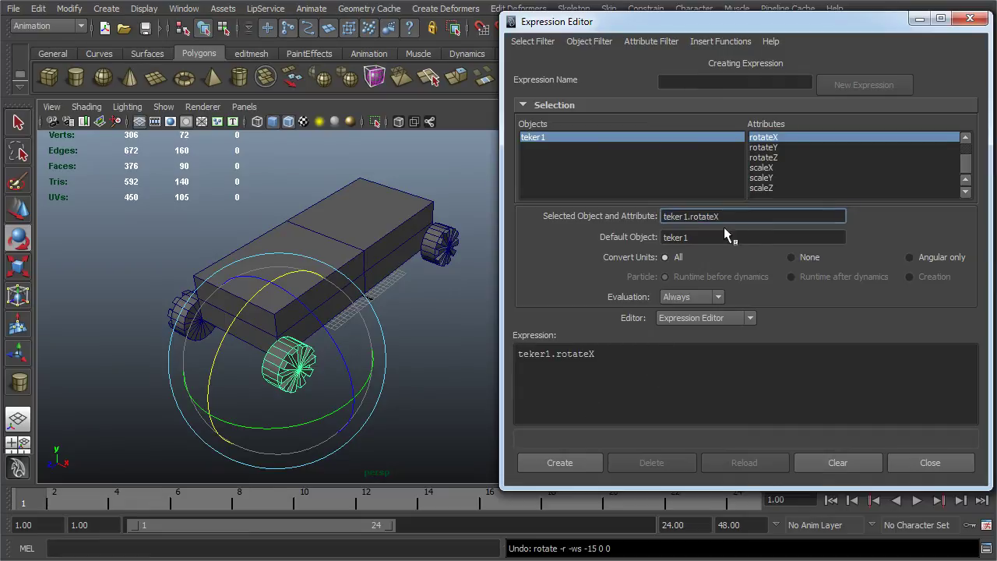
pyautogui.click(630, 371)
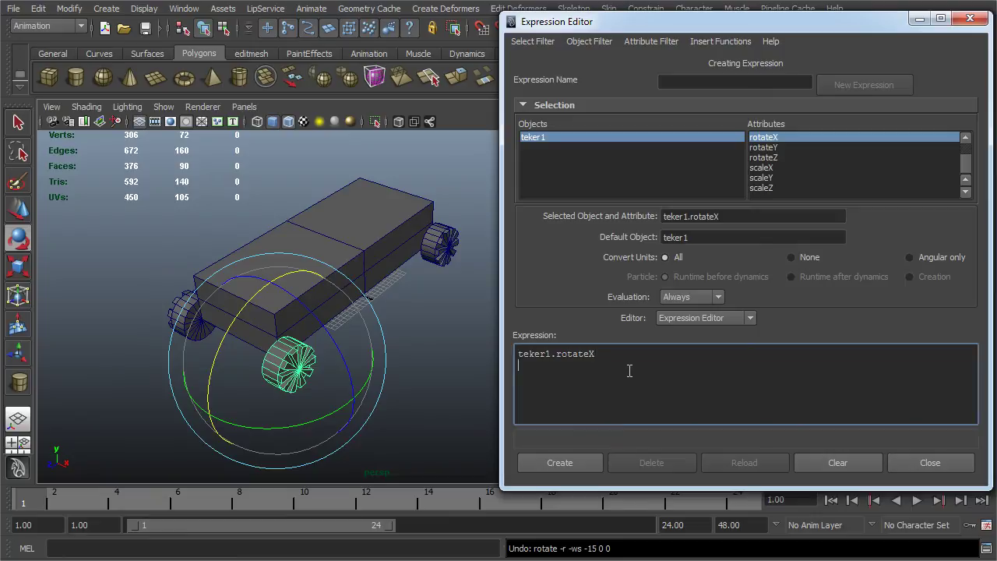
pyautogui.press('Return')
pyautogui.press('Return')
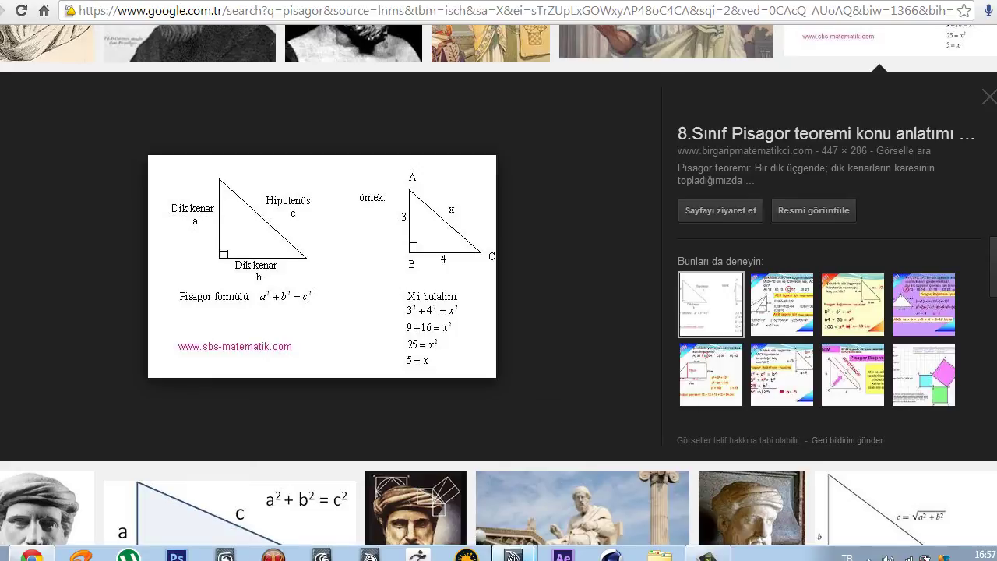
# Return from the Pisagor image search to Maya's Expression Editor
pyautogui.moveTo(511, 554)
pyautogui.click(611, 496)
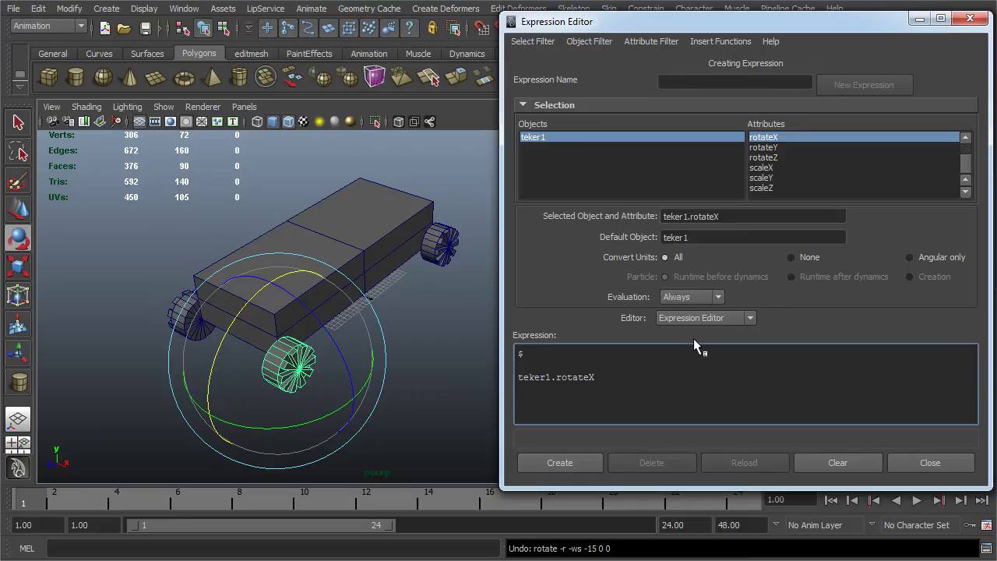
# Type the line $tekerPosZ = kasa.translateZ * kasa.translateZ; in the expression
pyautogui.write('kerPs')
pyautogui.press('BackSpace')
pyautogui.write('osZ = kasa.')
pyautogui.write('translateZ * kasa.translate')
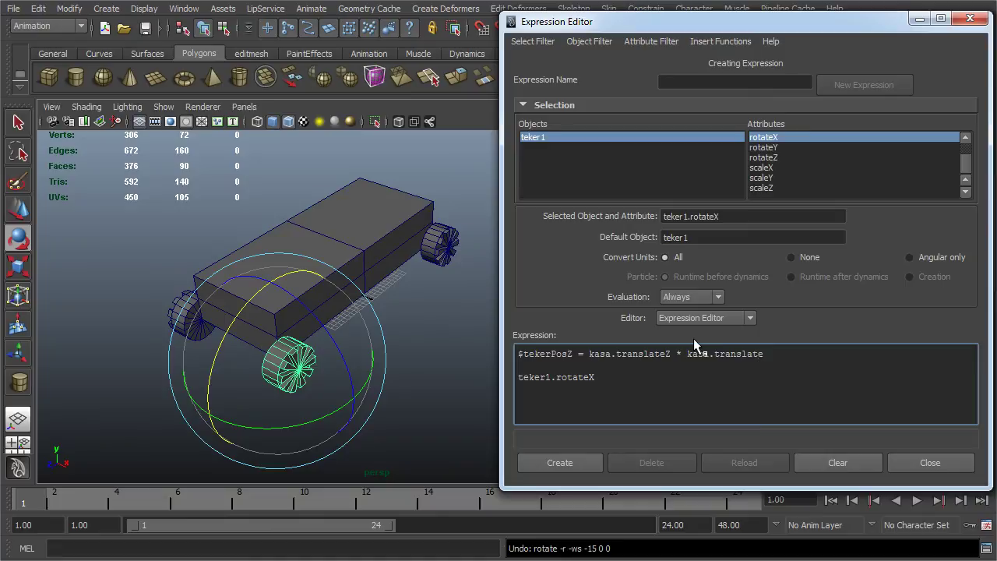
pyautogui.write('Z;')
# Add the line $tekerPosX = kasa.translateX * kasa.translateX; beneath it
pyautogui.press('Return')
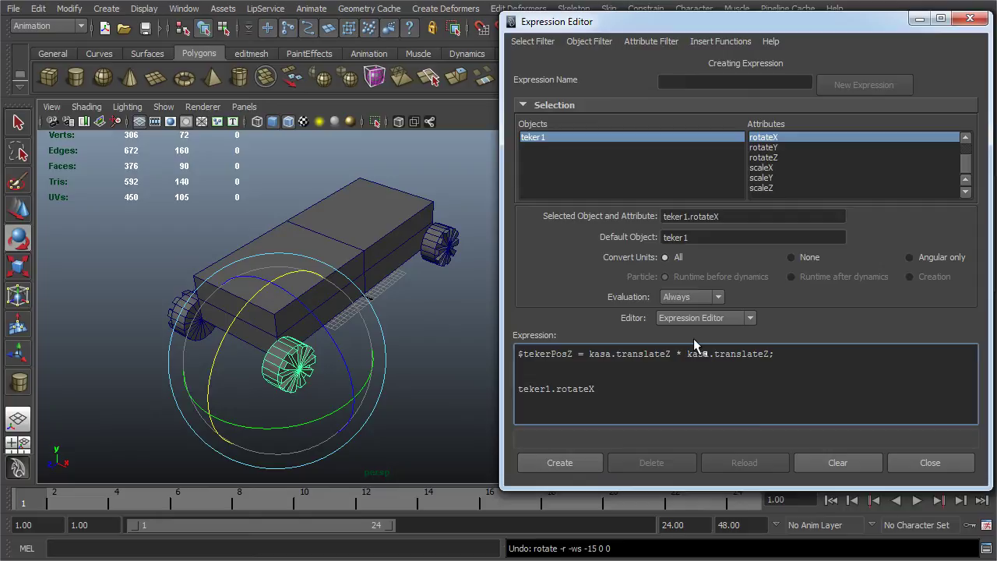
pyautogui.write('$tekerO')
pyautogui.press('BackSpace')
pyautogui.write('PosX = kasa.translateX *')
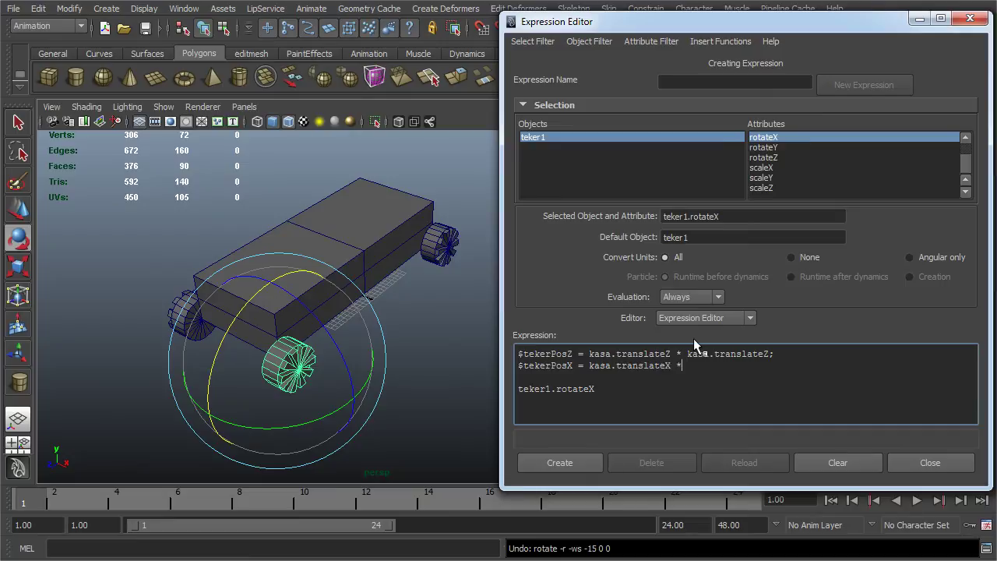
pyautogui.write(' kasa.translateX;')
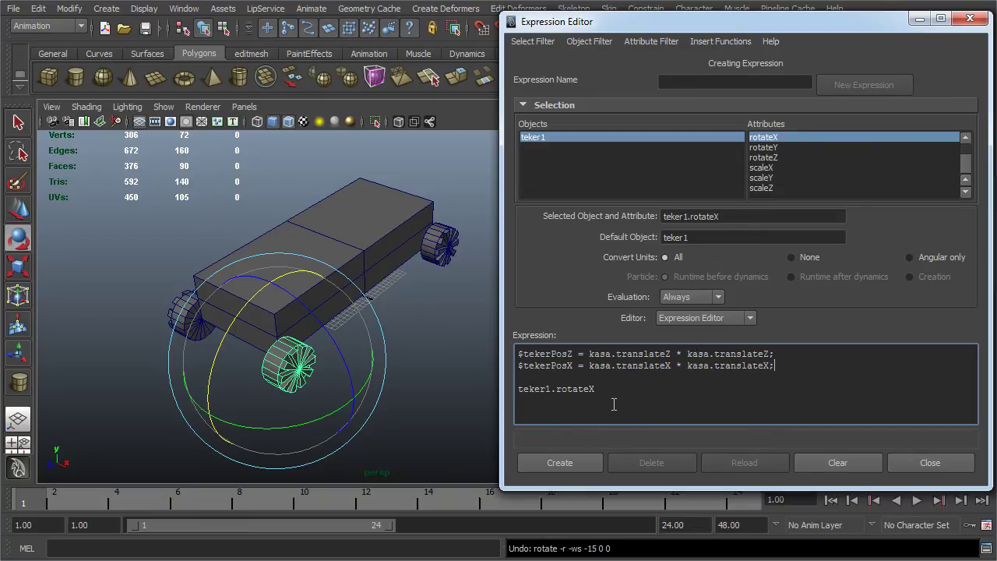
# Write teker1.rotateX as sqrt($tekerPosZ + tekerPosX) divided by 3.14, with nested parentheses
pyautogui.click(653, 389)
pyautogui.write('=')
pyautogui.write(' (())')
pyautogui.write('sqrt')
pyautogui.write('$')
pyautogui.write('tekerP')
pyautogui.write('os')
pyautogui.write('Z ')
pyautogui.write('+ ')
pyautogui.write('teker')
pyautogui.write('Pos')
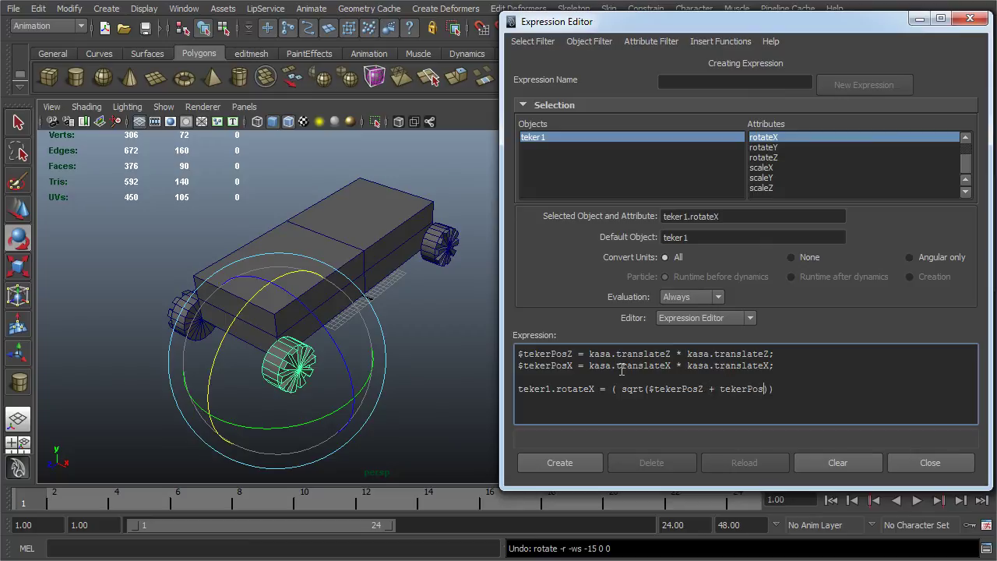
pyautogui.write('X')
pyautogui.write('/')
pyautogui.write('()')
pyautogui.write('3.14')
pyautogui.write(') /')
pyautogui.write('(')
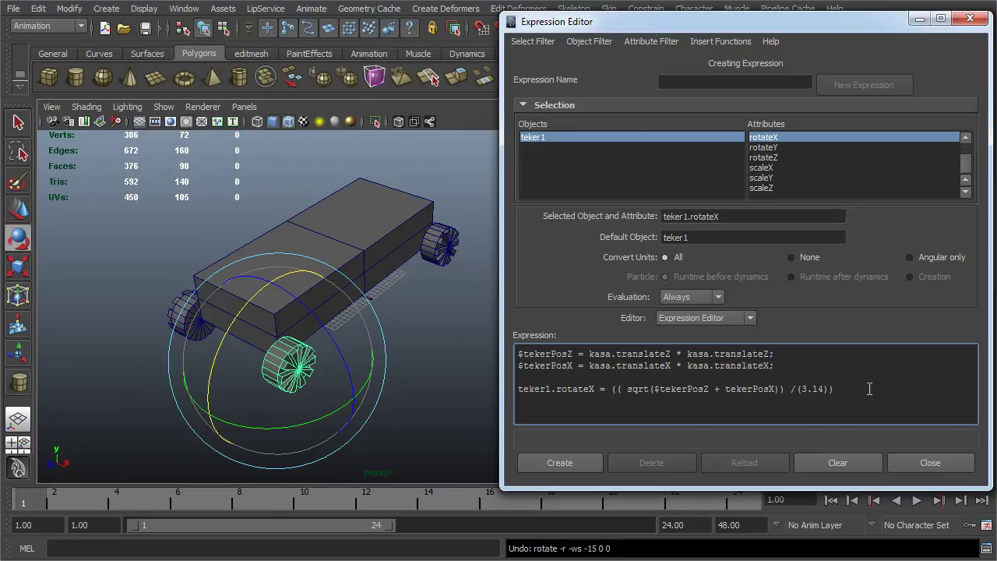
pyautogui.press('BackSpace')
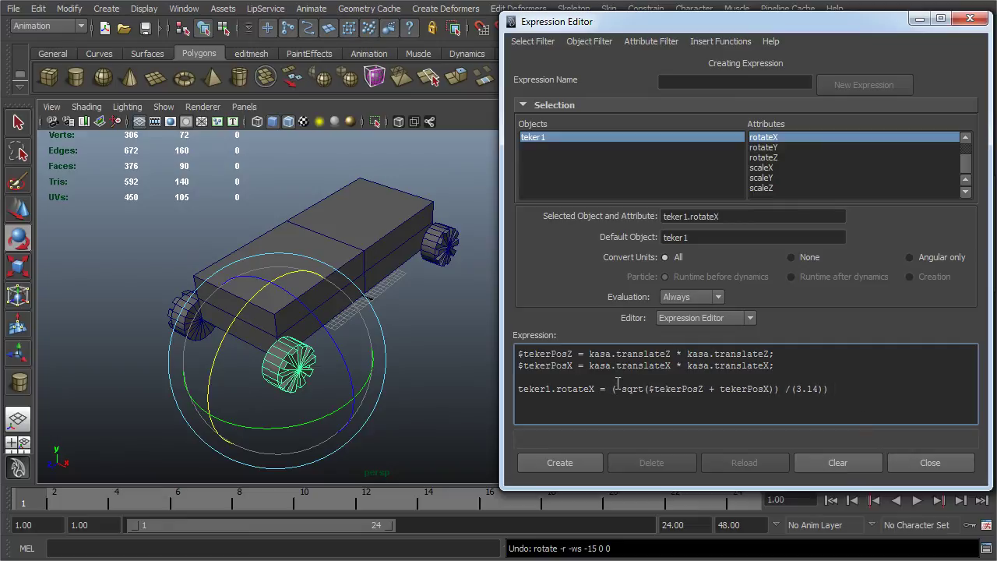
pyautogui.write('*45')
# Fix the parentheses, end the formula with * 45; and create the expression
pyautogui.click(617, 387)
pyautogui.write('(')
pyautogui.click(865, 418)
pyautogui.press('BackSpace')
pyautogui.write('45')
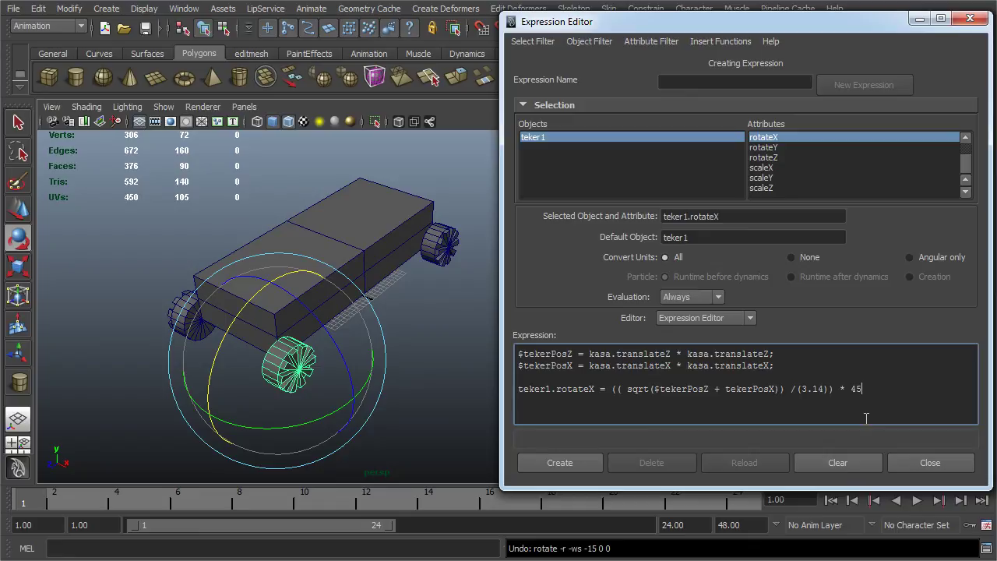
pyautogui.write(';')
pyautogui.click(577, 466)
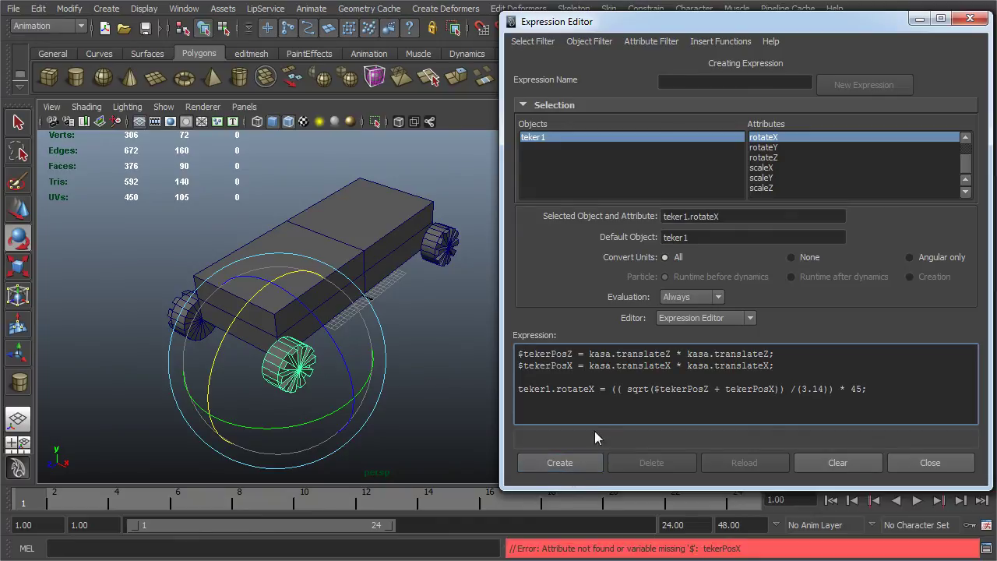
# Add the missing $ before tekerPosX and create the corrected expression
pyautogui.click(727, 392)
pyautogui.write('$')
pyautogui.click(555, 463)
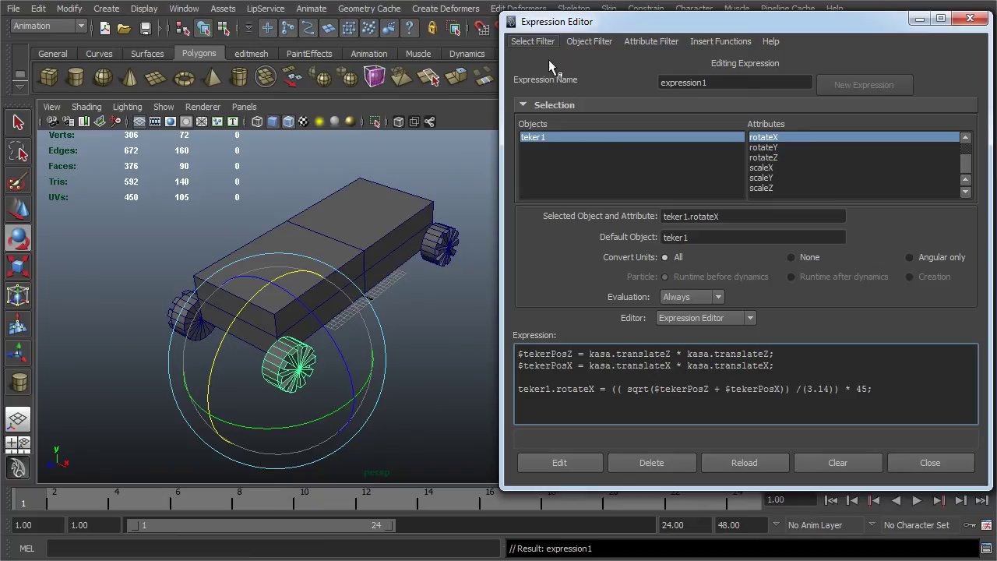
# Select the expression code, then select wheel teker2 and its rotateX attribute
pyautogui.moveTo(903, 393); pyautogui.dragTo(472, 351)
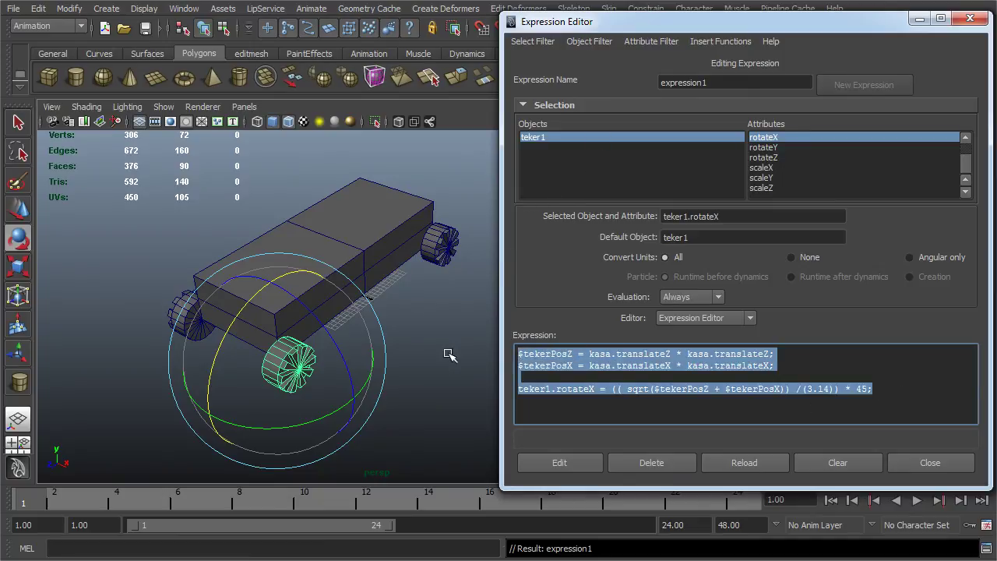
pyautogui.write('q')
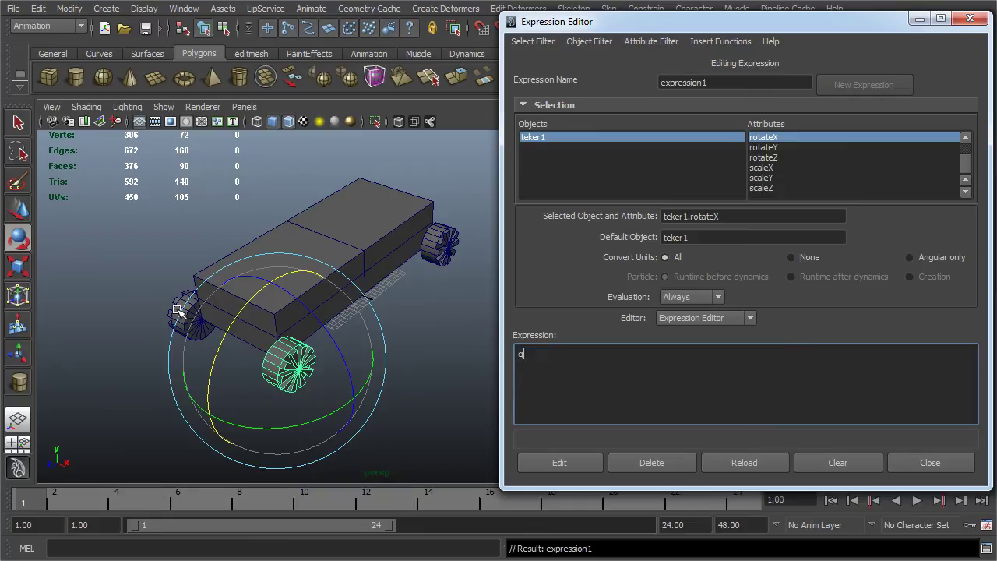
pyautogui.click(143, 285)
pyautogui.click(194, 324)
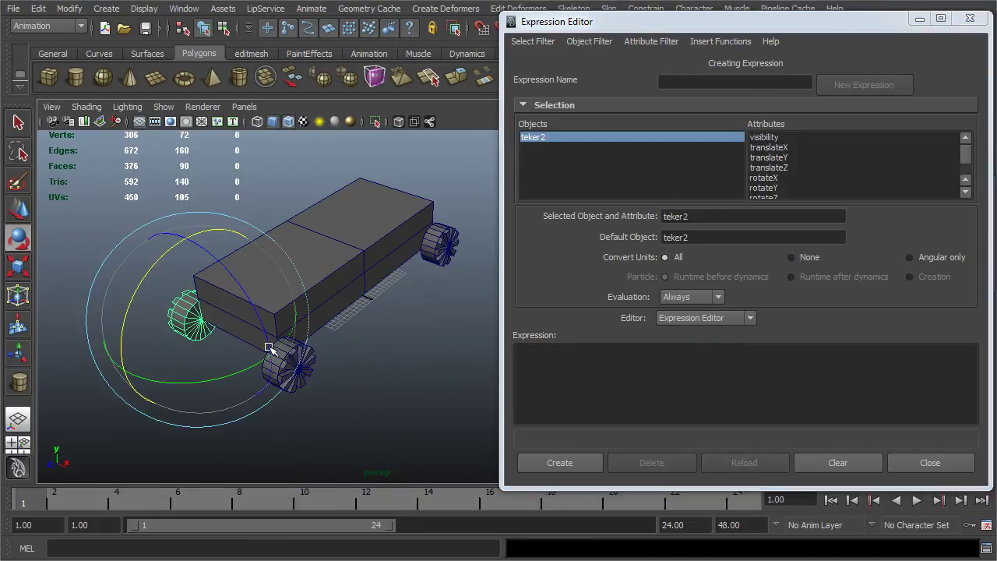
pyautogui.press('q')
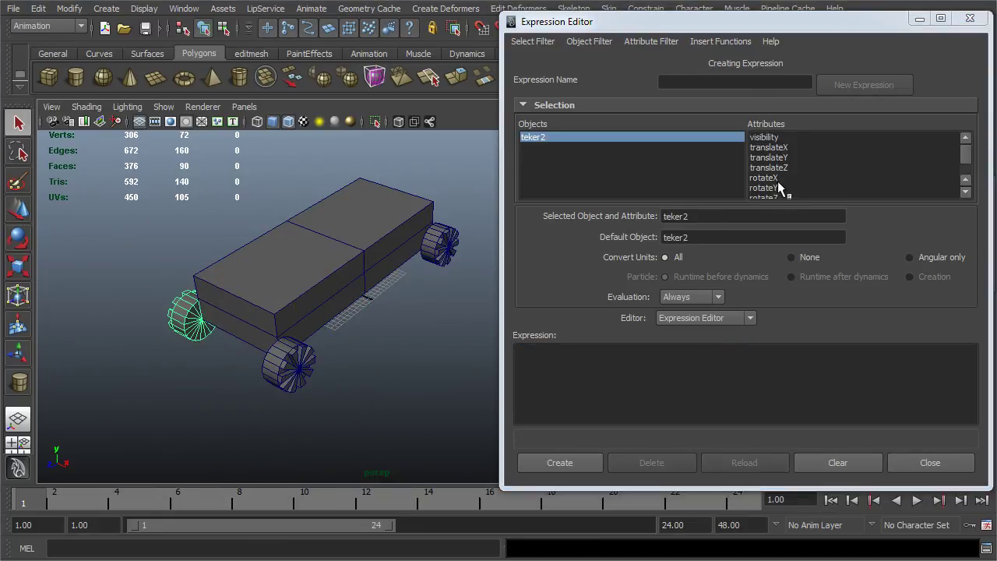
pyautogui.click(777, 178)
pyautogui.tripleClick(690, 216)
pyautogui.hotkey('ctrl', 'c')
# Paste the wheel expression for teker2, changing teker1 to teker2, and create it
pyautogui.click(585, 422)
pyautogui.hotkey('ctrl', 'v')
pyautogui.click(533, 359)
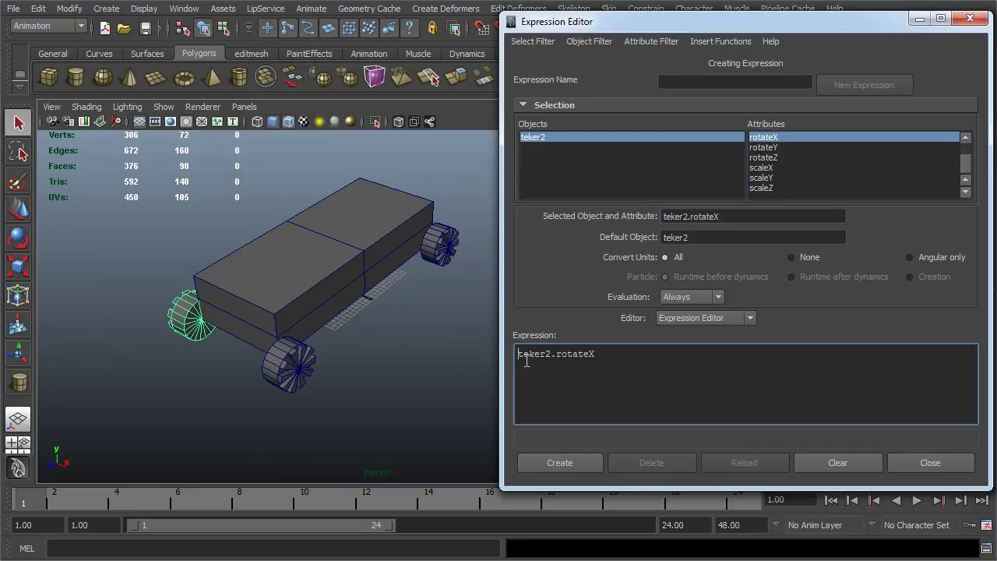
pyautogui.press('Return')
pyautogui.moveTo(628, 378); pyautogui.dragTo(517, 366)
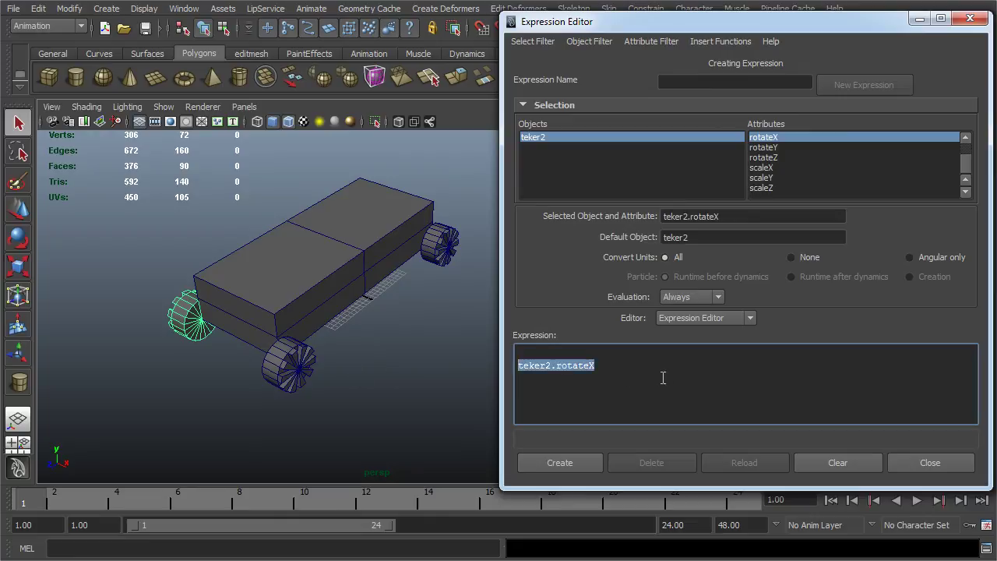
pyautogui.press('BackSpace')
pyautogui.press('BackSpace')
pyautogui.hotkey('ctrl', 'v')
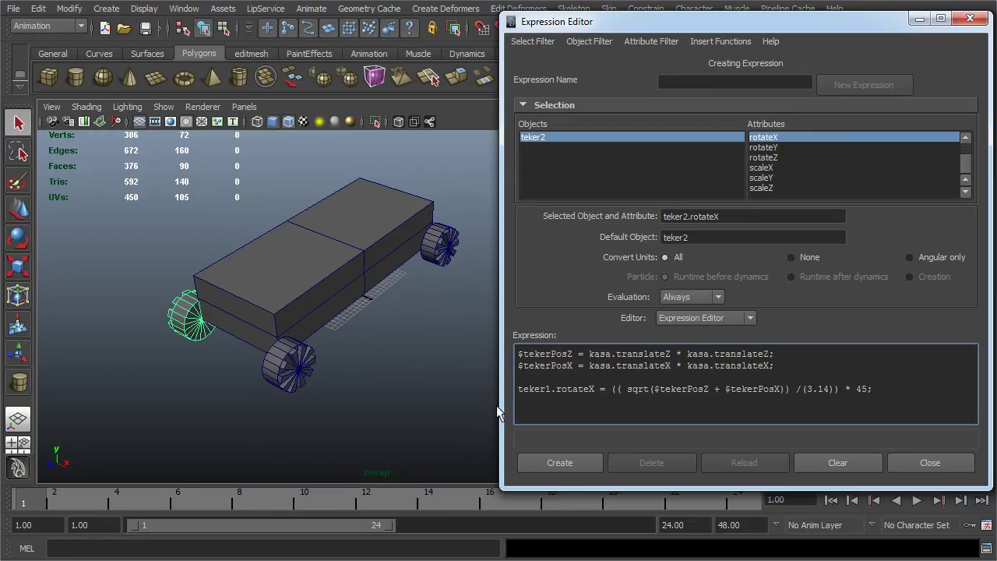
pyautogui.click(553, 389)
pyautogui.press('BackSpace')
pyautogui.write('2')
pyautogui.click(582, 467)
# Create teker4's rotateX expression from the pasted code with the wheel number changed to 4
pyautogui.click(450, 253)
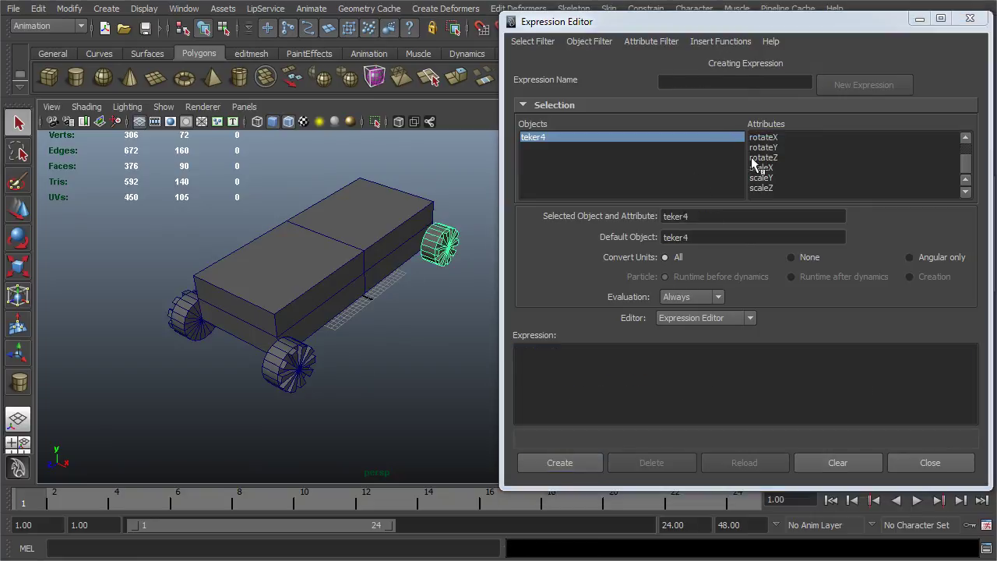
pyautogui.click(779, 138)
pyautogui.click(672, 384)
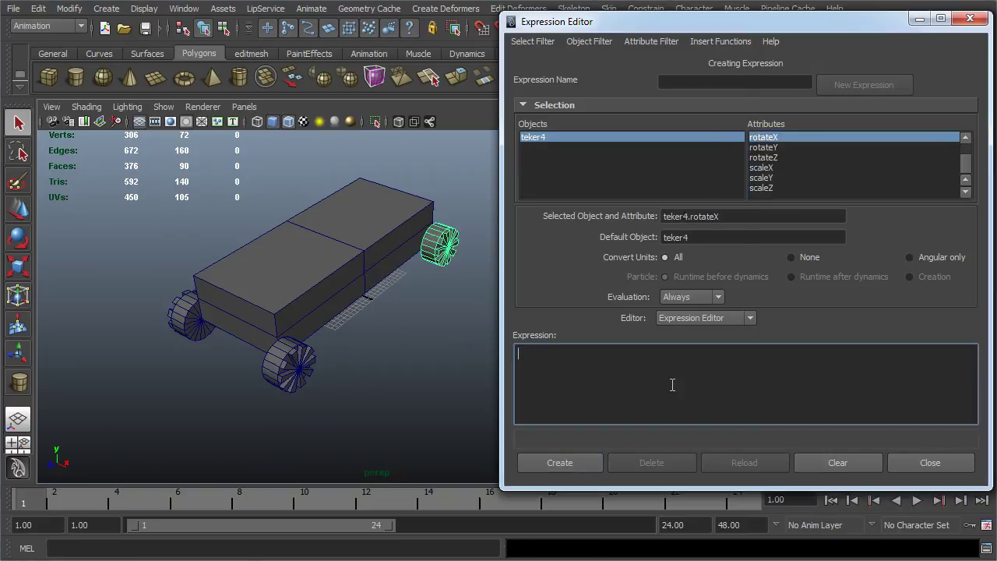
pyautogui.hotkey('ctrl', 'v')
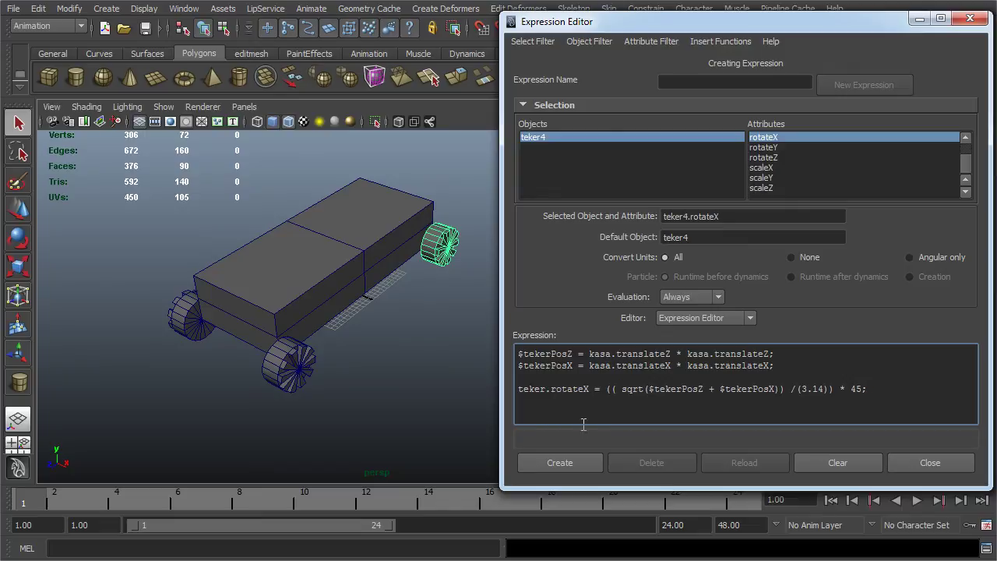
pyautogui.press('BackSpace')
pyautogui.write('4')
pyautogui.click(561, 463)
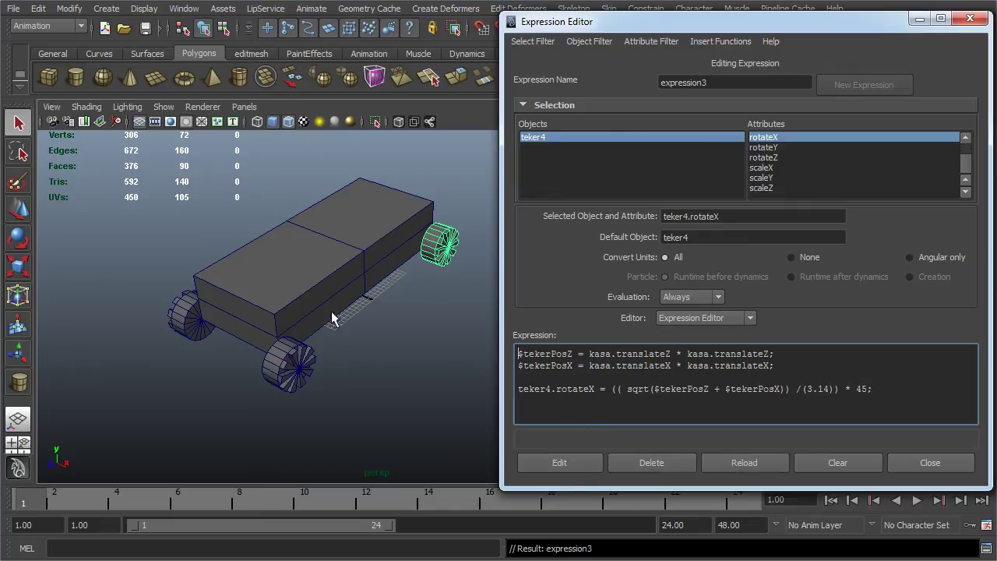
# Paste the expression onto wheel teker3, create it, and close the Expression Editor
pyautogui.keyDown('alt'); pyautogui.moveTo(310, 279); pyautogui.dragTo(265, 273); pyautogui.keyUp('alt')
pyautogui.click(228, 264)
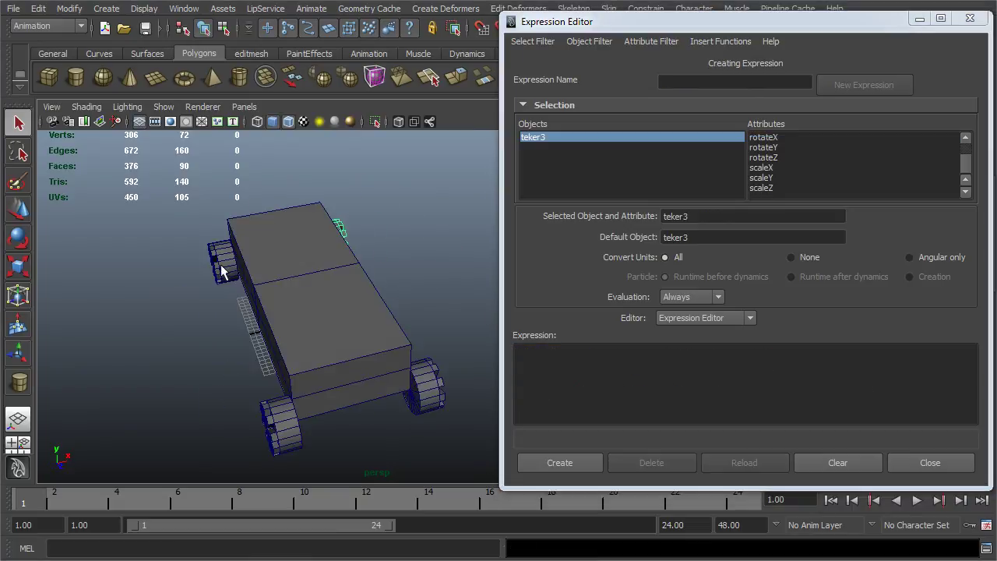
pyautogui.click(557, 394)
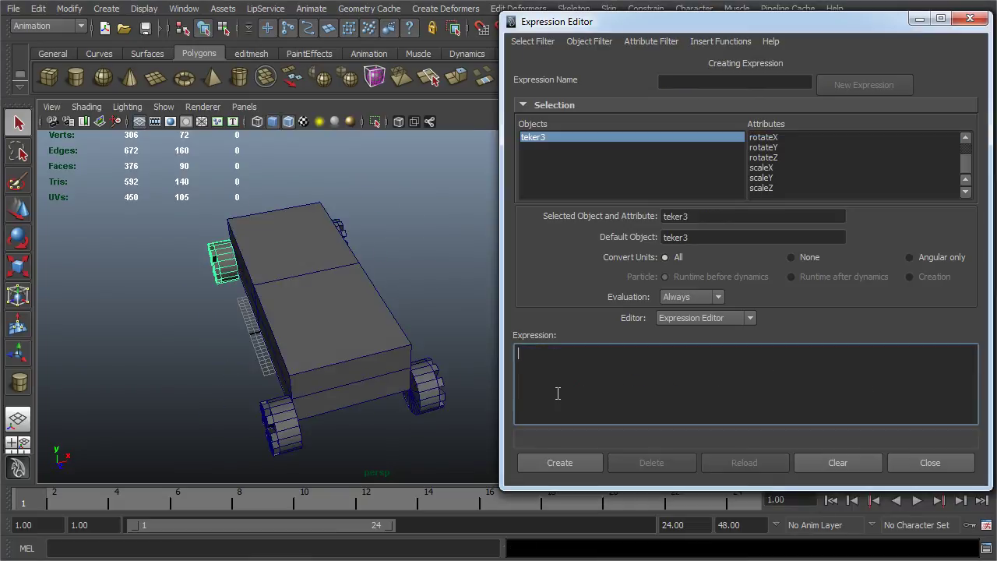
pyautogui.hotkey('ctrl', 'v')
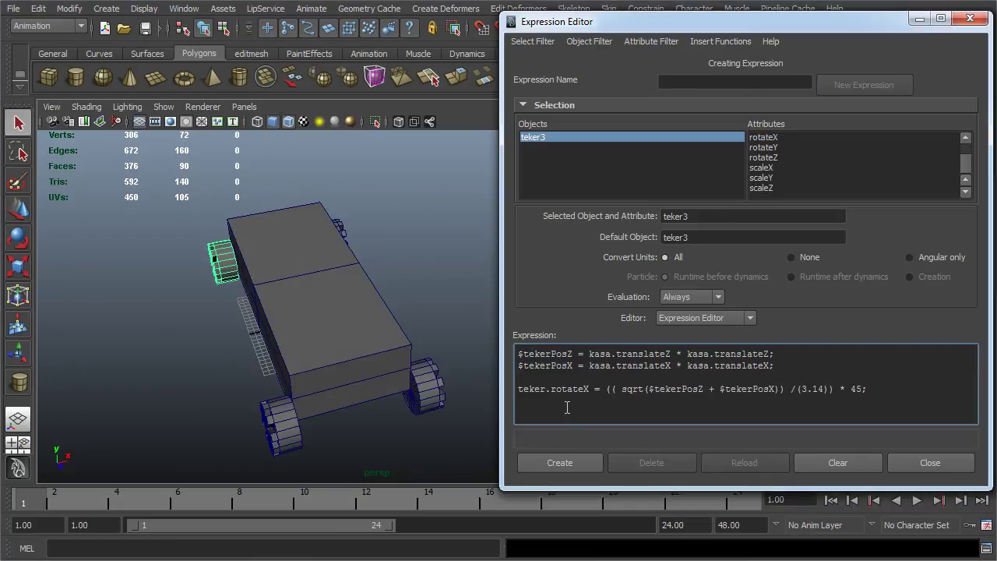
pyautogui.click(562, 459)
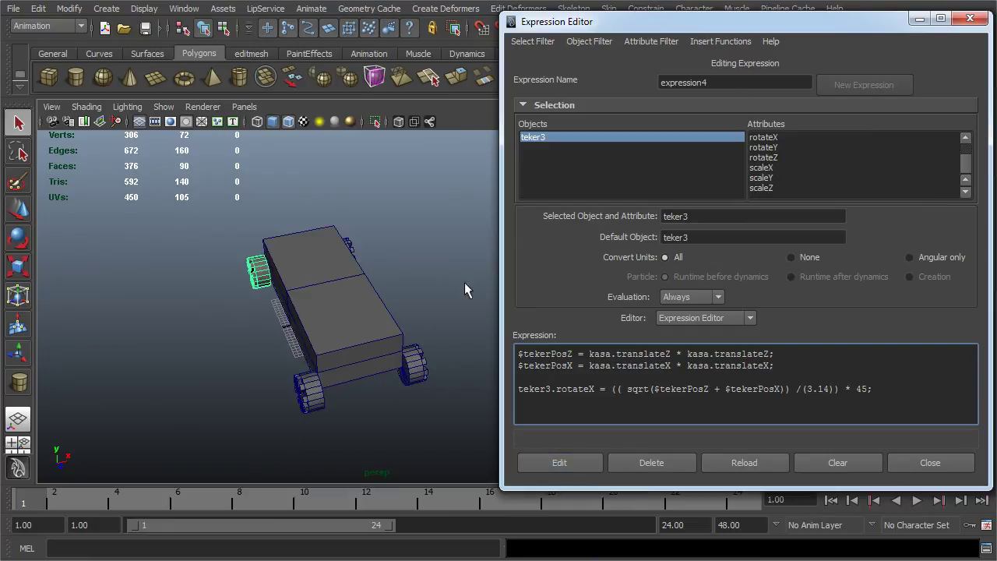
pyautogui.click(919, 18)
# Select kasa and drag it around to test that the wheels roll
pyautogui.click(558, 253)
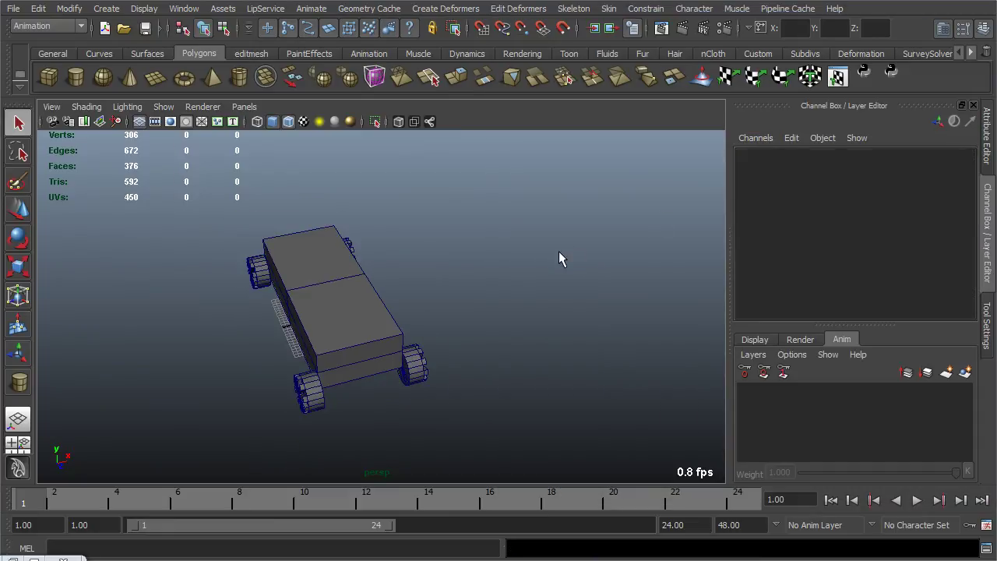
pyautogui.click(337, 320)
pyautogui.keyDown('alt'); pyautogui.moveTo(546, 308); pyautogui.dragTo(384, 313); pyautogui.keyUp('alt')
pyautogui.press('e')
pyautogui.scroll(3, 366, 334)
pyautogui.hotkey('ctrl', 'z')
pyautogui.press('w')
pyautogui.moveTo(411, 367); pyautogui.dragTo(351, 416, button='middle')
pyautogui.keyDown('alt'); pyautogui.moveTo(351, 416); pyautogui.dragTo(403, 332); pyautogui.keyUp('alt')
pyautogui.hotkey('ctrl', 'z')
pyautogui.moveTo(336, 295); pyautogui.dragTo(162, 362, button='middle')
# Reselect kasa from a close side view and slide it along Z
pyautogui.keyDown('alt'); pyautogui.moveTo(322, 397); pyautogui.dragTo(483, 394); pyautogui.keyUp('alt')
pyautogui.click(483, 394)
pyautogui.scroll(2, 418, 374)
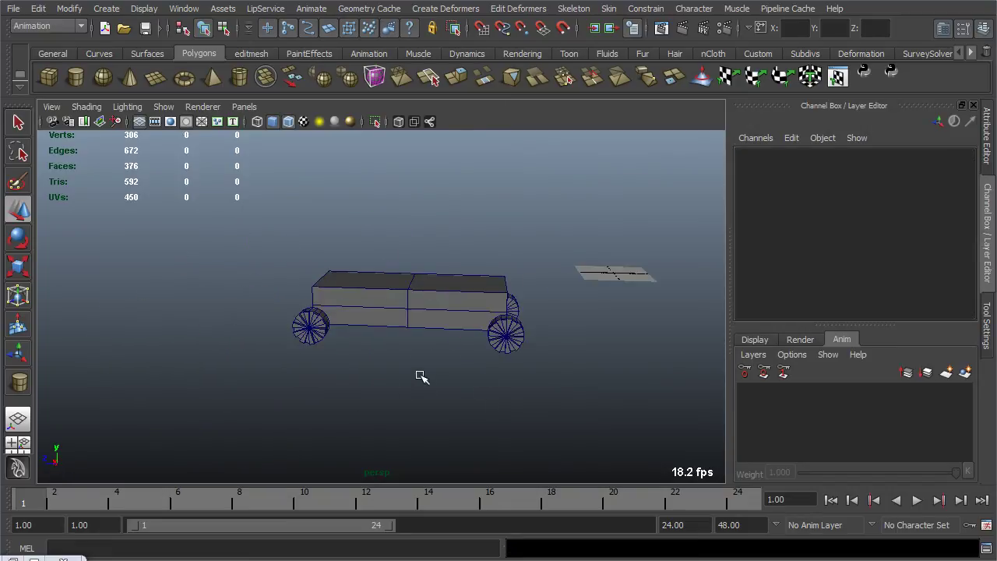
pyautogui.keyDown('alt'); pyautogui.moveTo(418, 374); pyautogui.dragTo(396, 350); pyautogui.keyUp('alt')
pyautogui.scroll(2, 400, 323)
pyautogui.click(379, 289)
pyautogui.moveTo(377, 279); pyautogui.dragTo(419, 289)
pyautogui.moveTo(413, 292); pyautogui.dragTo(460, 395)
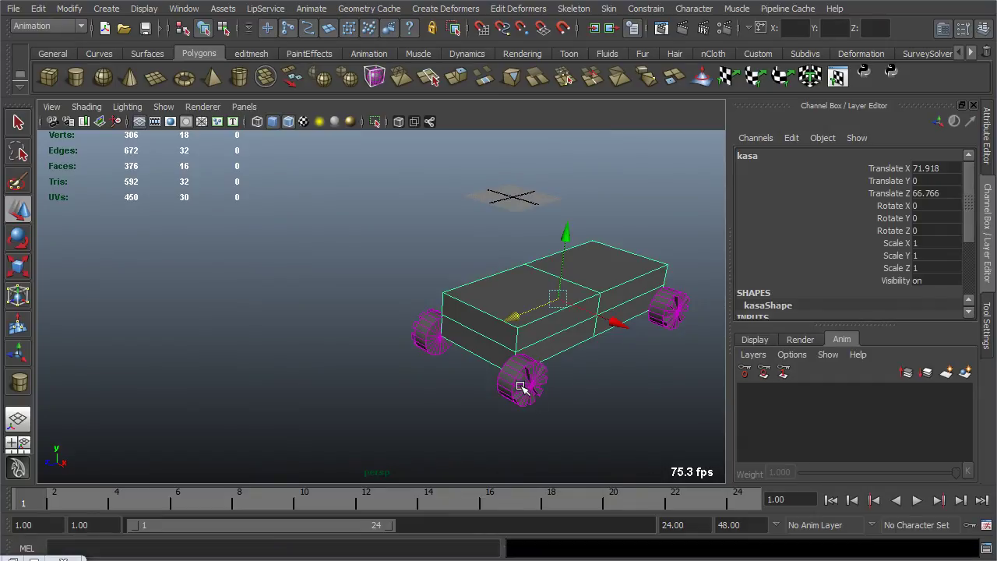
# Turn the car 30 degrees around Y and drive it forward along its axis
pyautogui.click(698, 552)
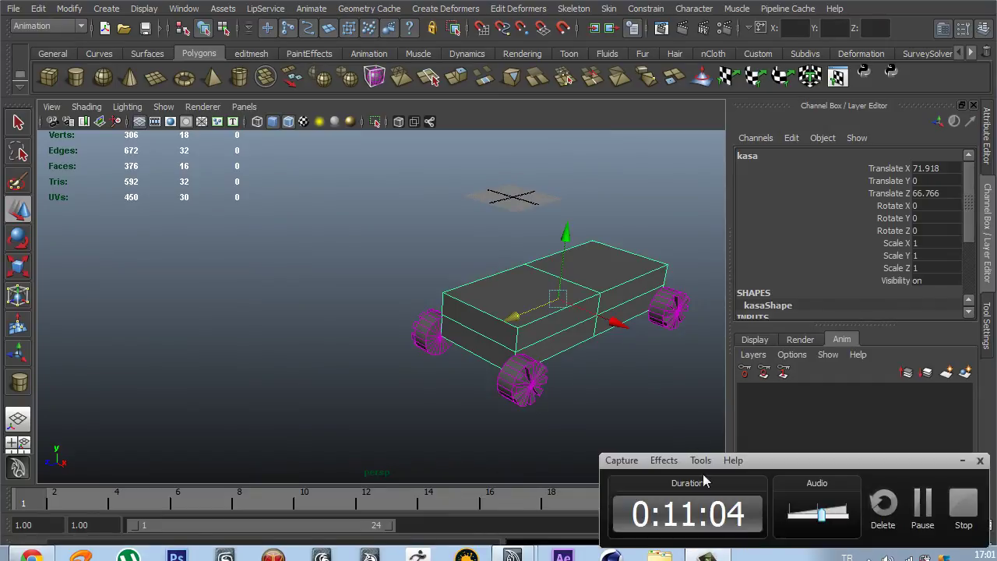
pyautogui.click(963, 460)
pyautogui.scroll(-3, 476, 278)
pyautogui.keyDown('alt'); pyautogui.moveTo(524, 310); pyautogui.dragTo(504, 341, button='middle'); pyautogui.keyUp('alt')
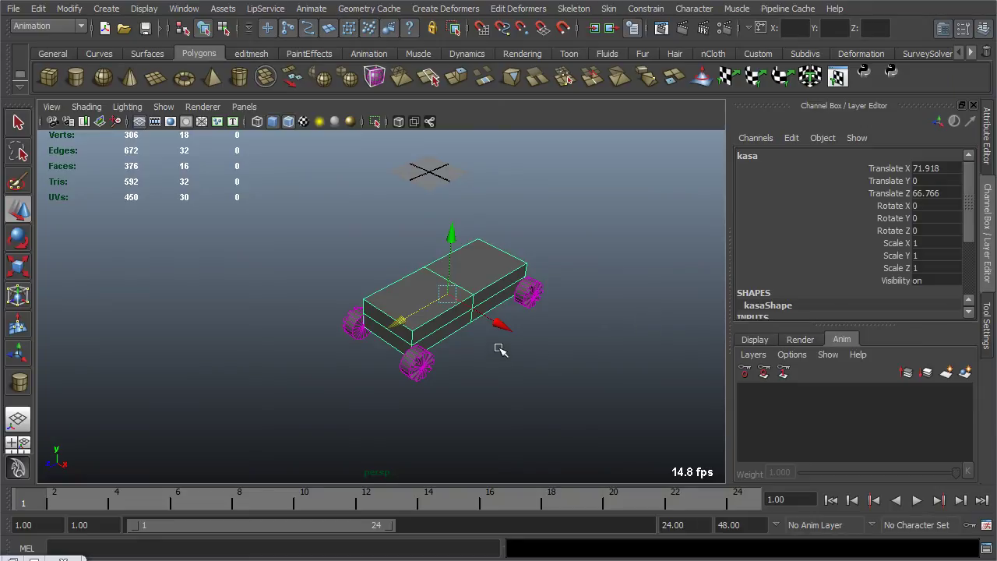
pyautogui.press('e')
pyautogui.scroll(2, 433, 338)
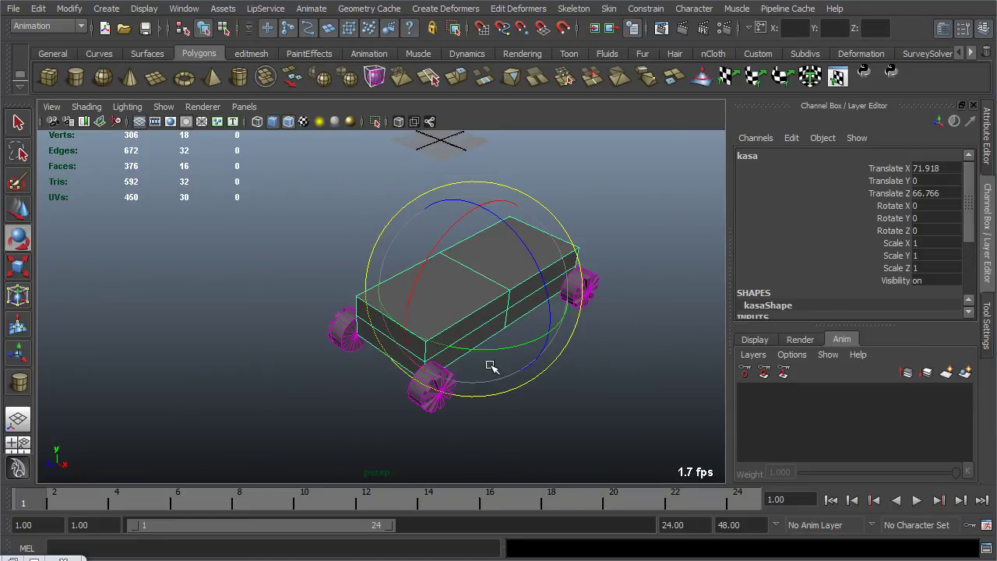
pyautogui.moveTo(481, 359); pyautogui.dragTo(251, 249)
pyautogui.press('w')
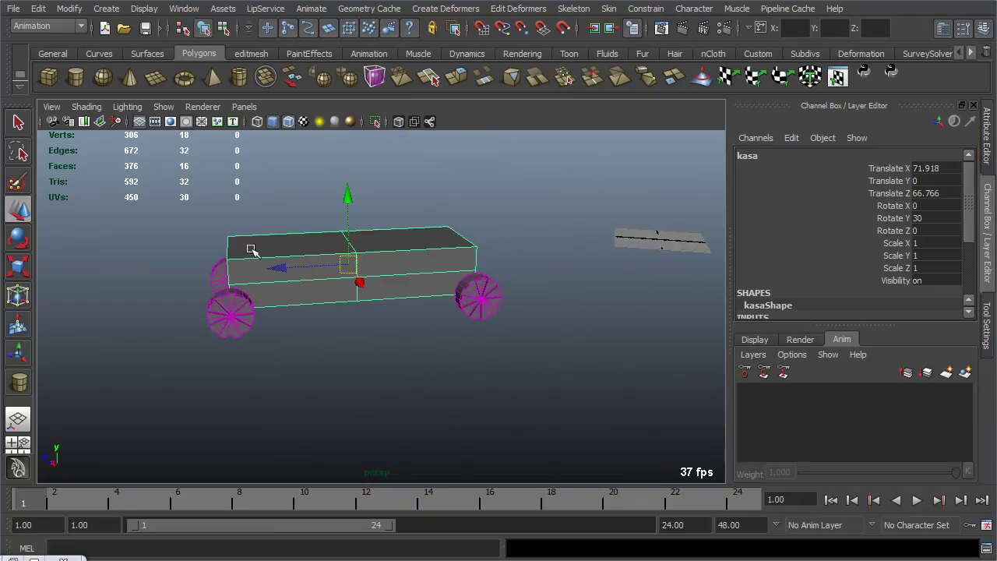
pyautogui.moveTo(290, 284); pyautogui.dragTo(330, 383)
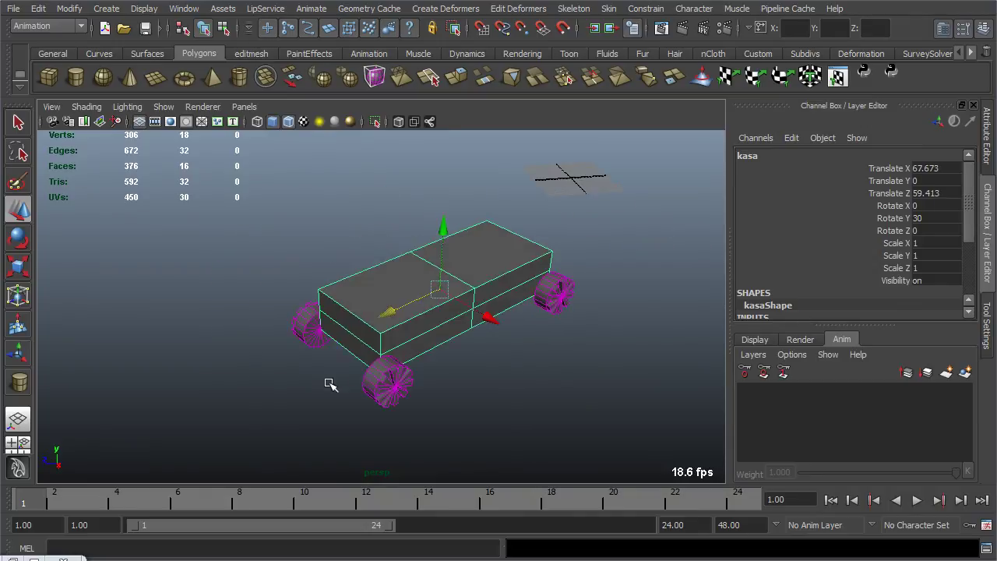
# Slide kasa further along Z, set Rotate Y to 0, and restore the Expression Editor
pyautogui.click(323, 345)
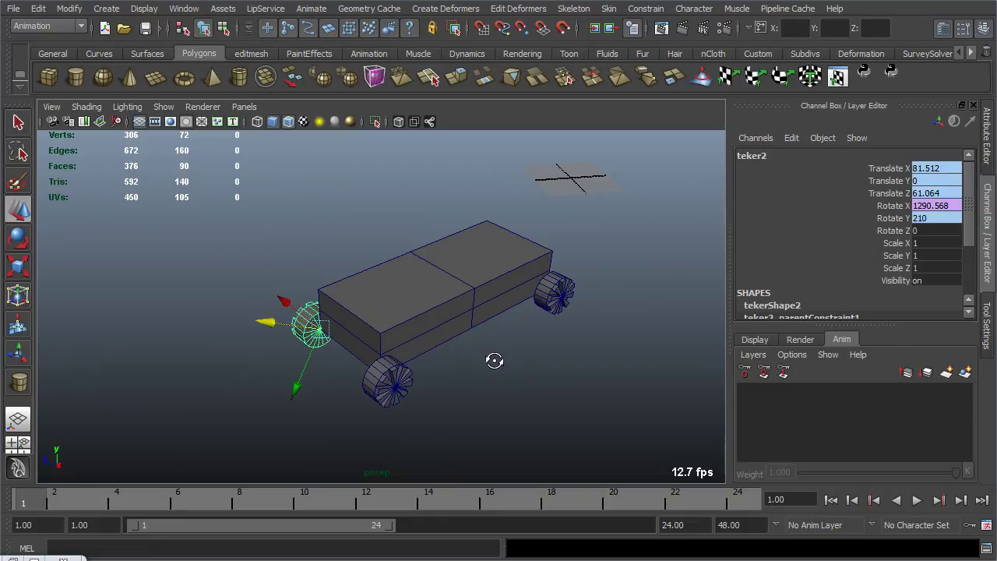
pyautogui.keyDown('alt'); pyautogui.moveTo(493, 359); pyautogui.dragTo(482, 360); pyautogui.keyUp('alt')
pyautogui.click(452, 343)
pyautogui.moveTo(392, 334); pyautogui.dragTo(532, 351)
pyautogui.keyDown('alt'); pyautogui.moveTo(531, 351); pyautogui.dragTo(389, 379, button='middle'); pyautogui.keyUp('alt')
pyautogui.keyDown('alt'); pyautogui.moveTo(388, 379); pyautogui.dragTo(445, 302, button='right'); pyautogui.keyUp('alt')
pyautogui.moveTo(446, 295); pyautogui.dragTo(475, 297)
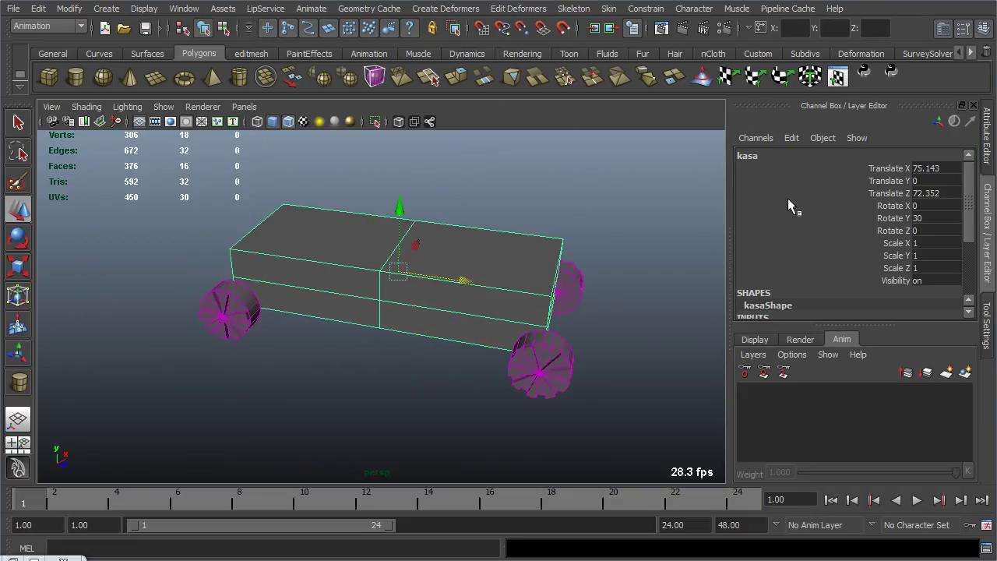
pyautogui.press('Return')
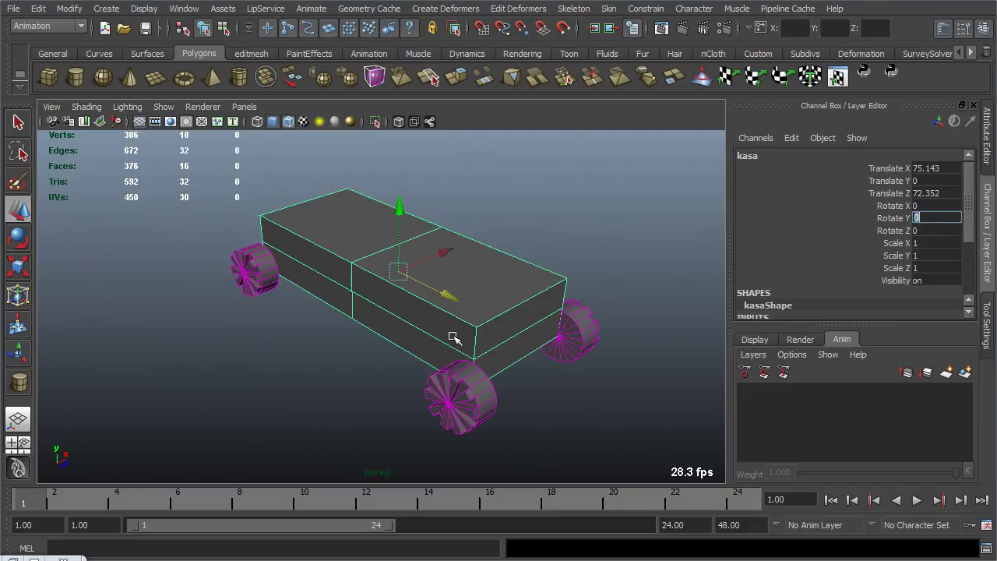
pyautogui.moveTo(461, 310); pyautogui.dragTo(487, 315)
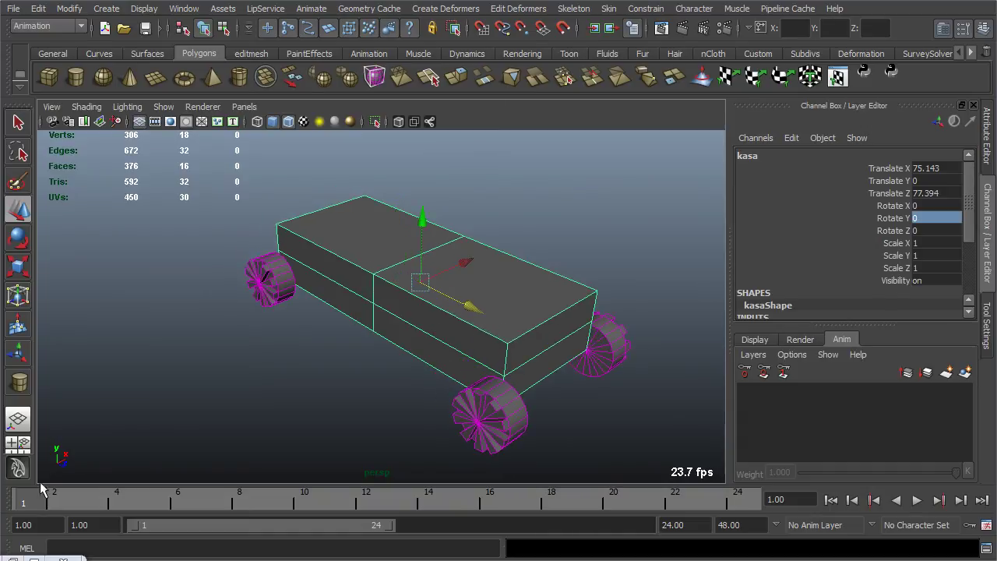
pyautogui.click(31, 555)
# Negate teker3's rotateX expression with a leading minus and parenthesis, then apply it
pyautogui.click(251, 390)
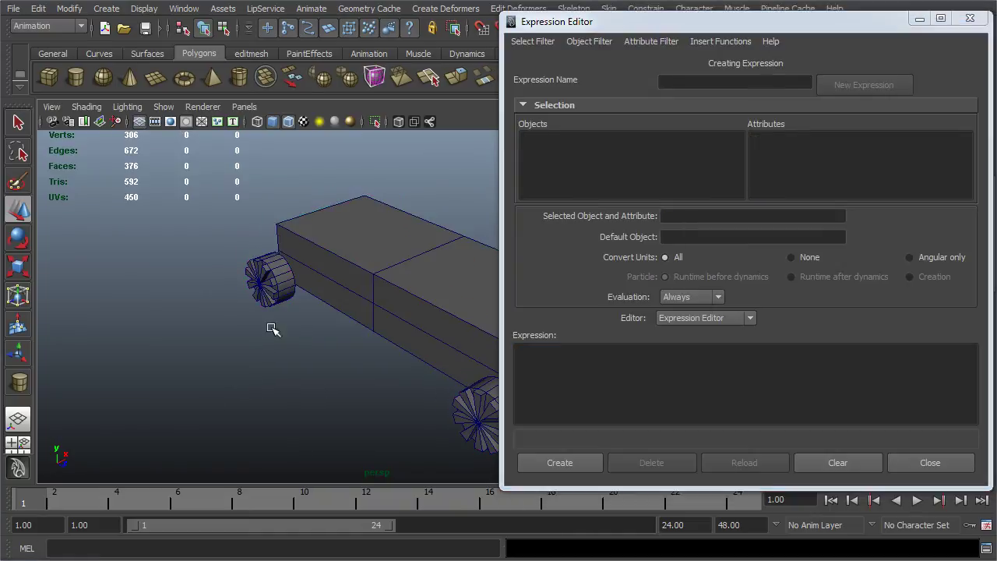
pyautogui.click(275, 298)
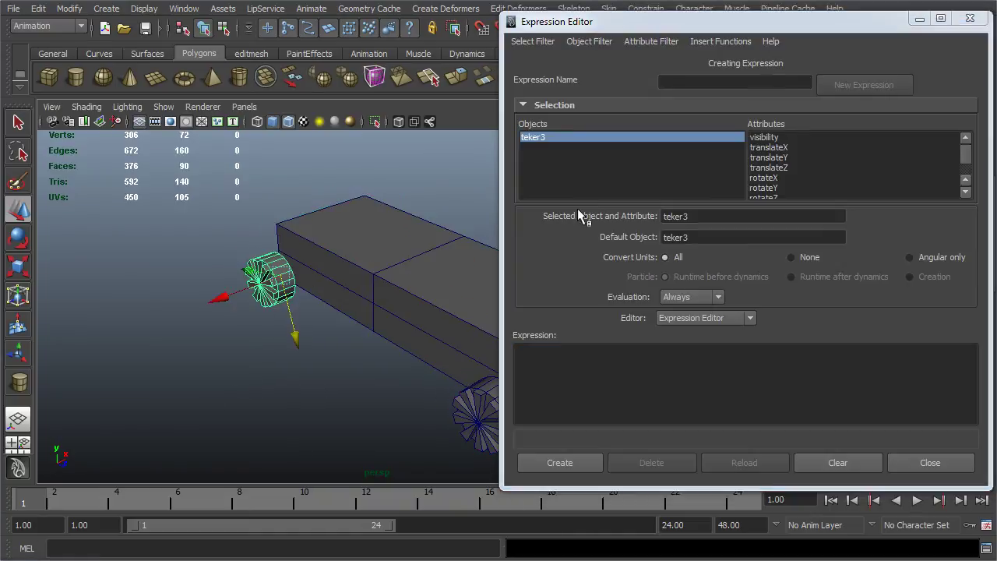
pyautogui.click(783, 179)
pyautogui.click(622, 389)
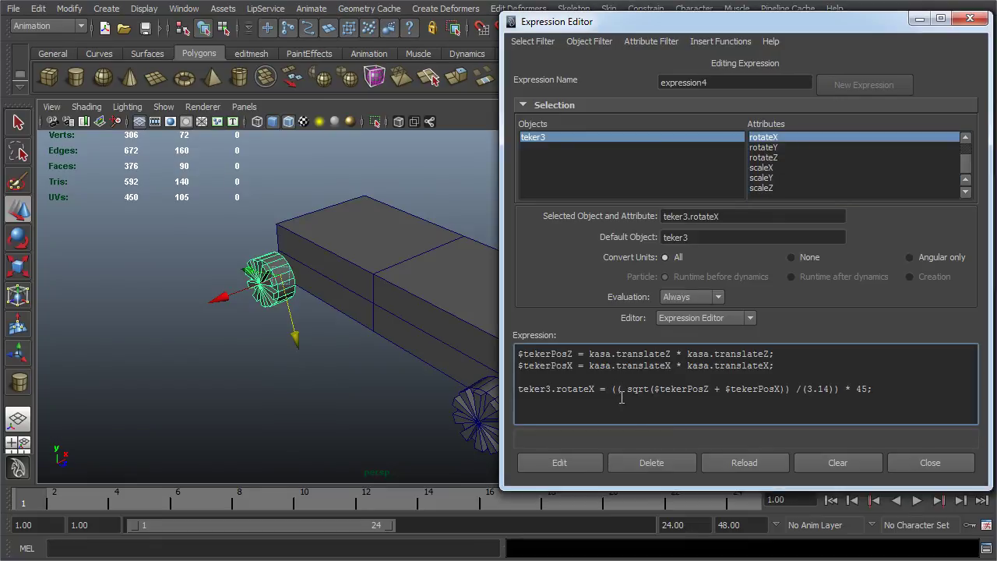
pyautogui.write('-')
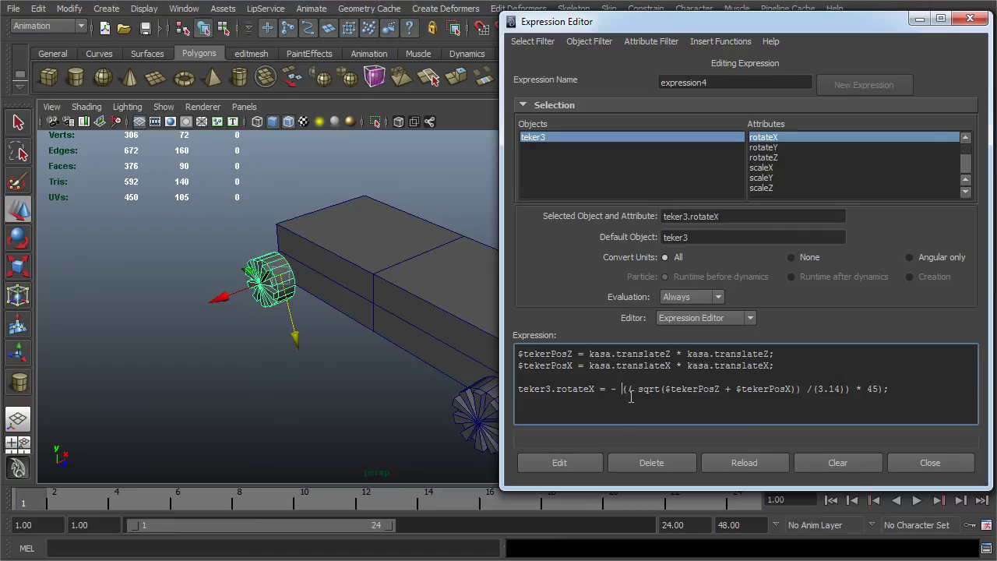
pyautogui.write('(')
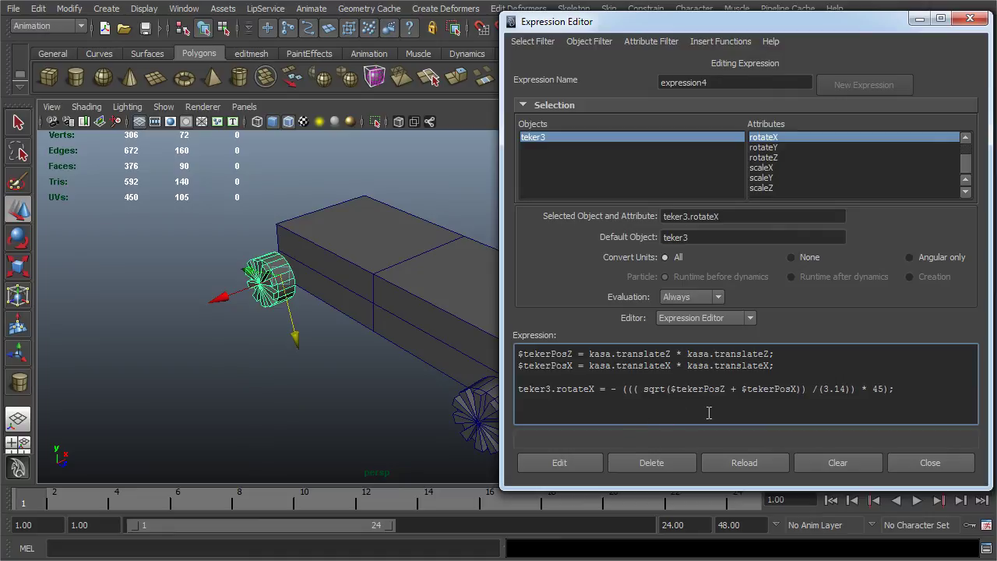
pyautogui.click(588, 466)
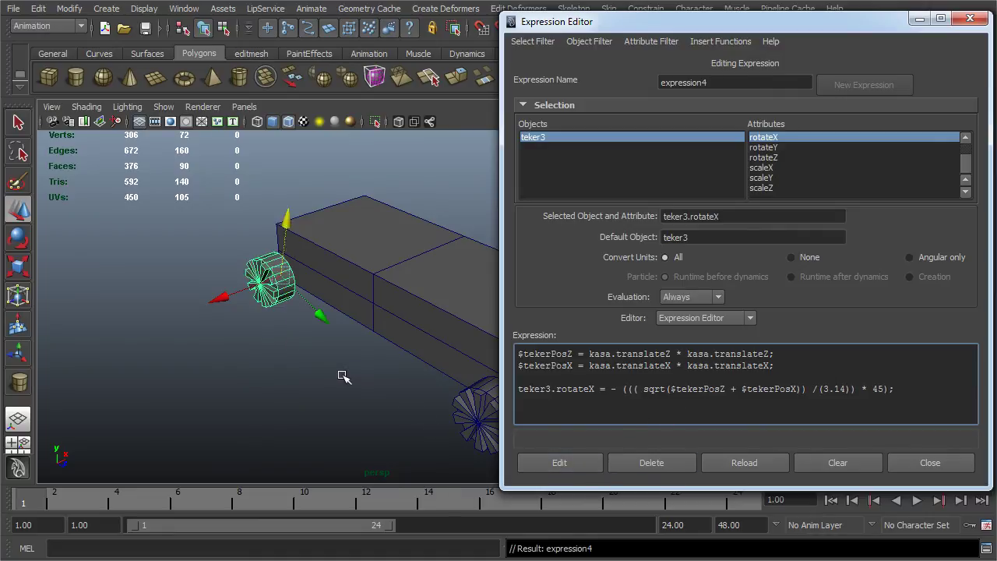
# Negate teker2's rotateX expression the same way, then minimize the editor and select kasa
pyautogui.keyDown('alt'); pyautogui.moveTo(340, 373); pyautogui.dragTo(352, 345); pyautogui.keyUp('alt')
pyautogui.click(379, 366)
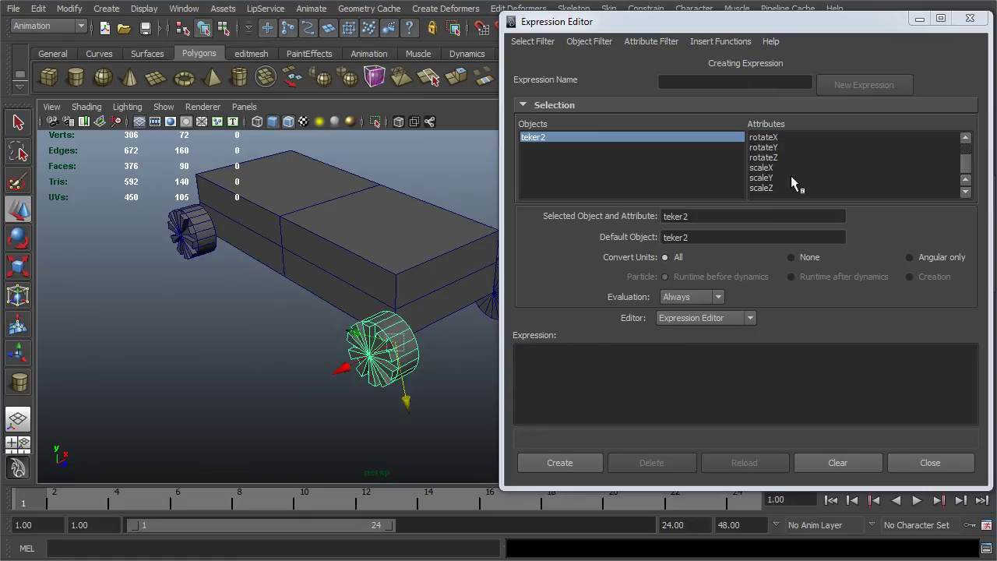
pyautogui.click(767, 138)
pyautogui.click(621, 394)
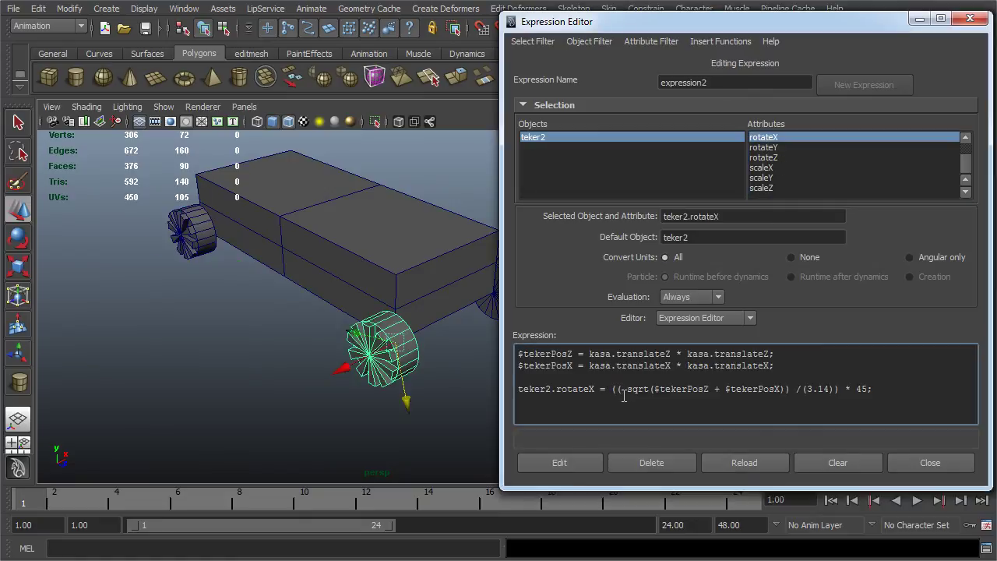
pyautogui.write('(')
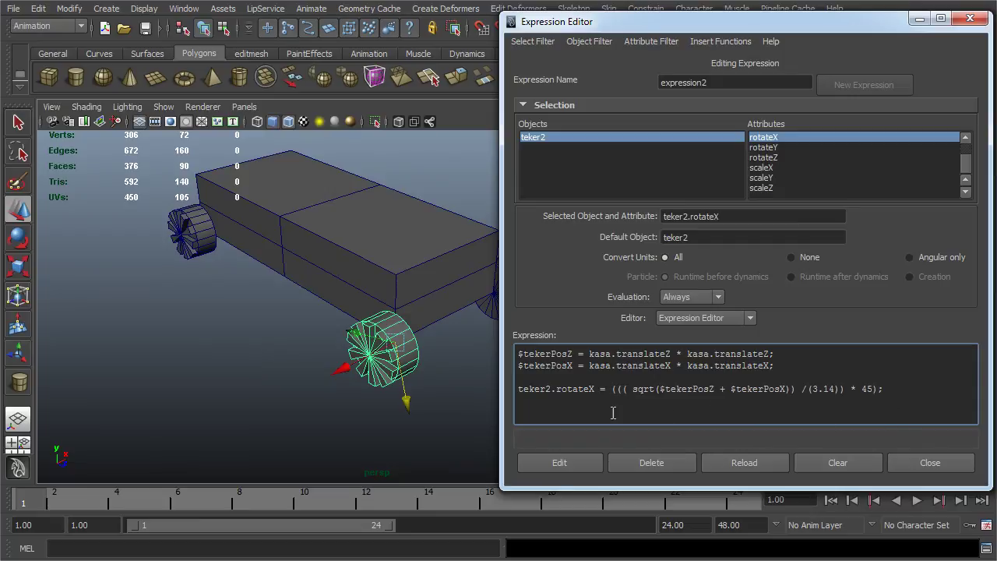
pyautogui.write('-')
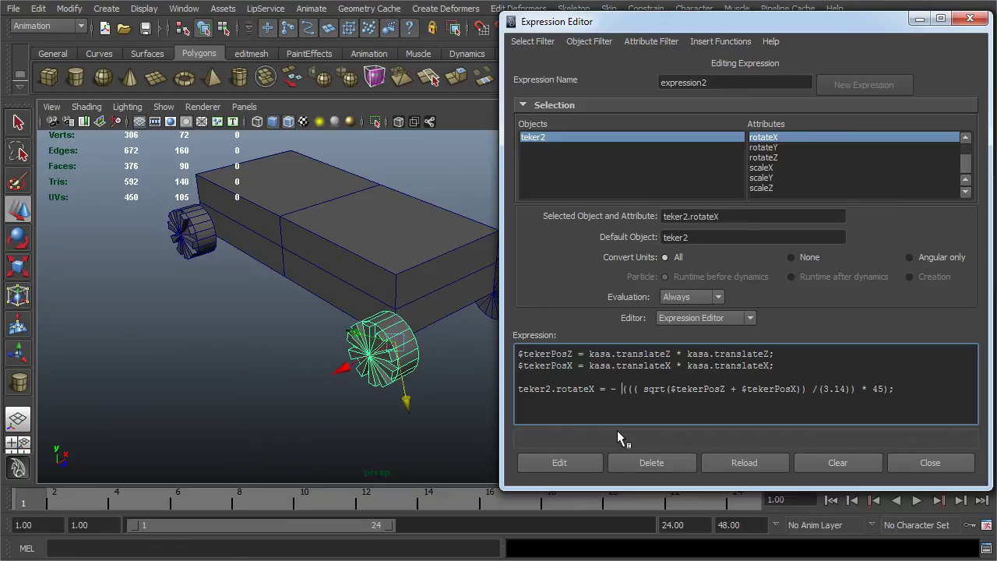
pyautogui.click(582, 463)
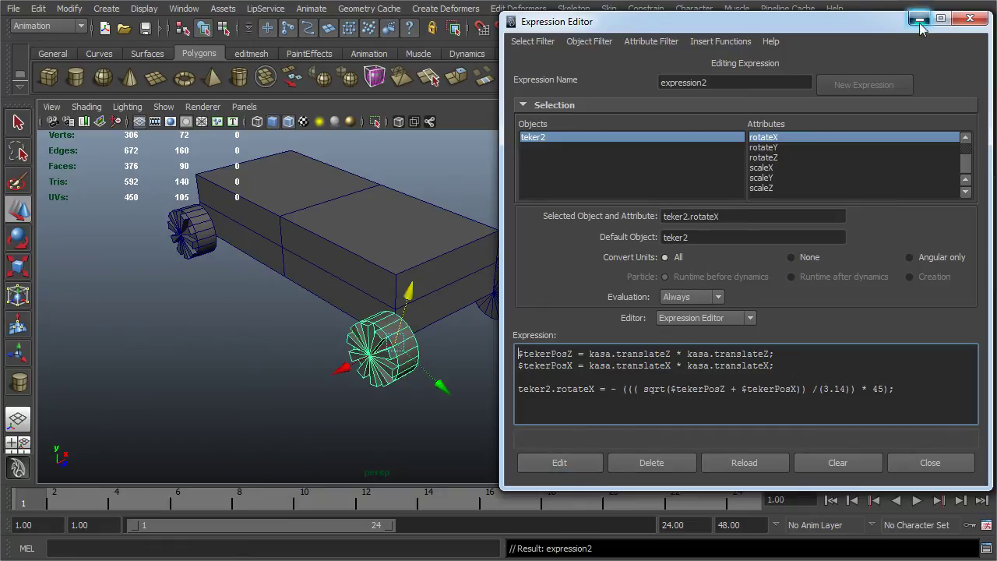
pyautogui.click(970, 18)
pyautogui.click(451, 267)
# Slide the kasa body forward along Z so its wheels roll with it
pyautogui.moveTo(389, 264); pyautogui.dragTo(432, 294)
pyautogui.press('e')
pyautogui.keyDown('alt'); pyautogui.moveTo(538, 324); pyautogui.dragTo(327, 282); pyautogui.keyUp('alt')
pyautogui.press('w')
pyautogui.keyDown('alt'); pyautogui.moveTo(379, 326); pyautogui.dragTo(285, 282); pyautogui.keyUp('alt')
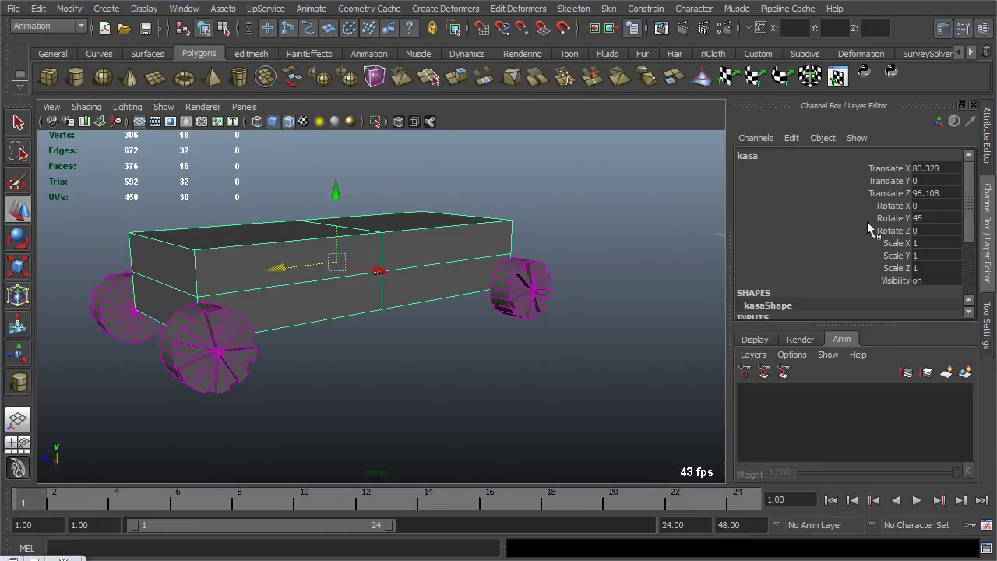
# Test a Rotate Y of -30 on kasa, drive it along local Z, then undo
pyautogui.click(932, 224)
pyautogui.write('-30')
pyautogui.press('Return')
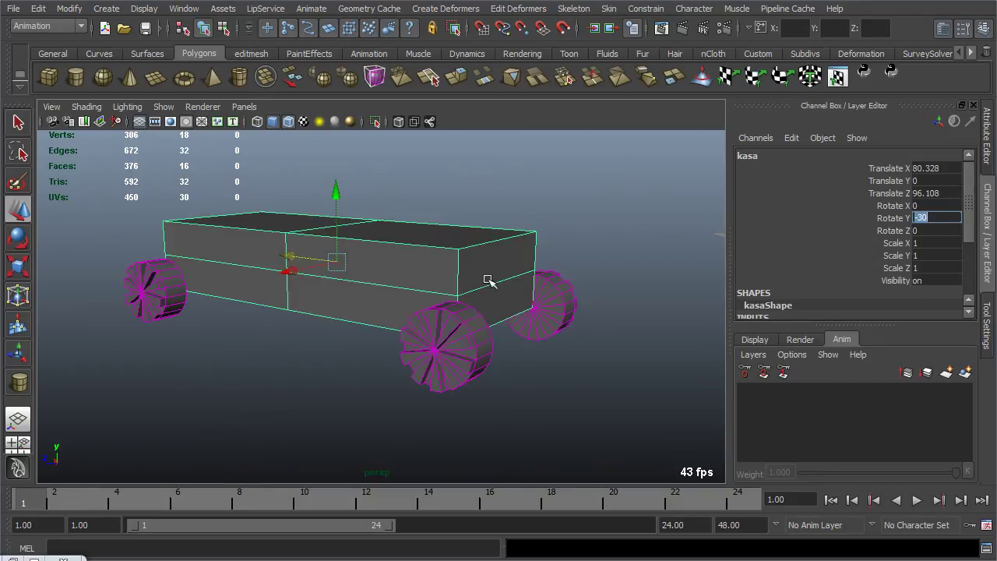
pyautogui.moveTo(331, 322)
pyautogui.mouseDown(button='middle')
pyautogui.moveTo(422, 349)
pyautogui.moveTo(401, 289)
pyautogui.moveTo(331, 304)
pyautogui.mouseUp(button='middle')
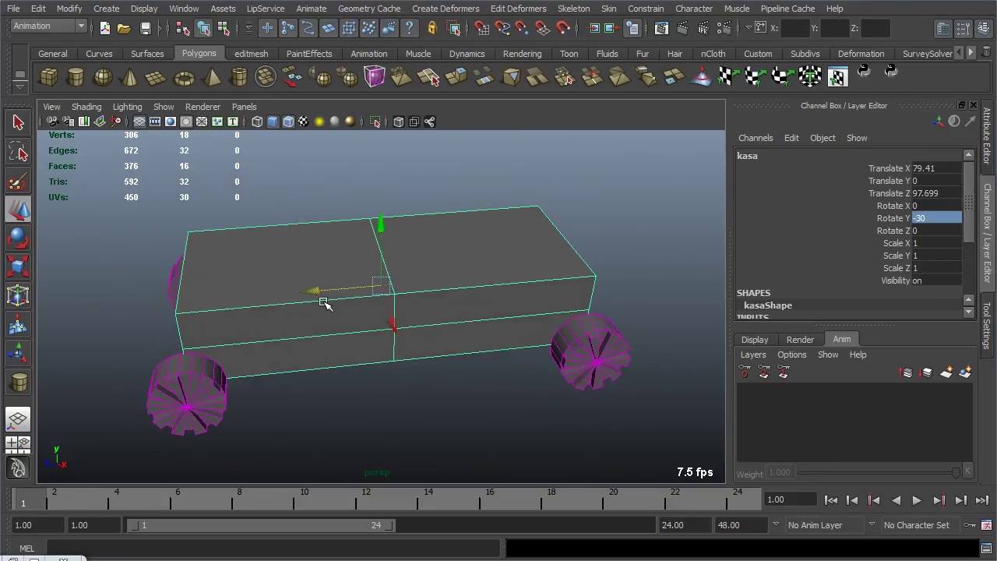
pyautogui.hotkey('ctrl', 'z')
pyautogui.hotkey('ctrl', 'z')
# Orbit, zoom and pan around the cart to inspect the wheels, ending with nothing selected
pyautogui.keyDown('alt'); pyautogui.moveTo(612, 378); pyautogui.dragTo(454, 369); pyautogui.keyUp('alt')
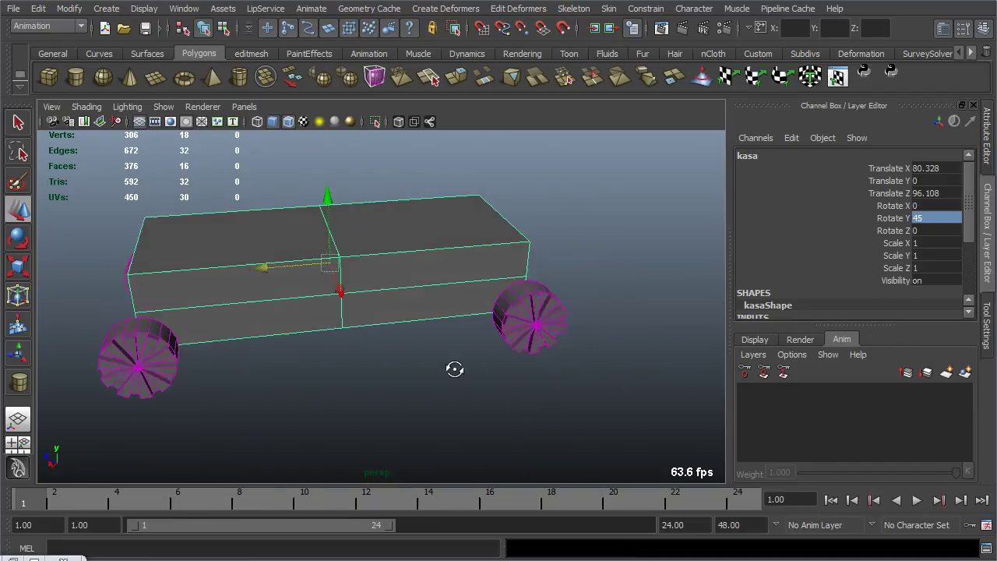
pyautogui.click(276, 391)
pyautogui.keyDown('alt'); pyautogui.moveTo(285, 306); pyautogui.dragTo(345, 312); pyautogui.keyUp('alt')
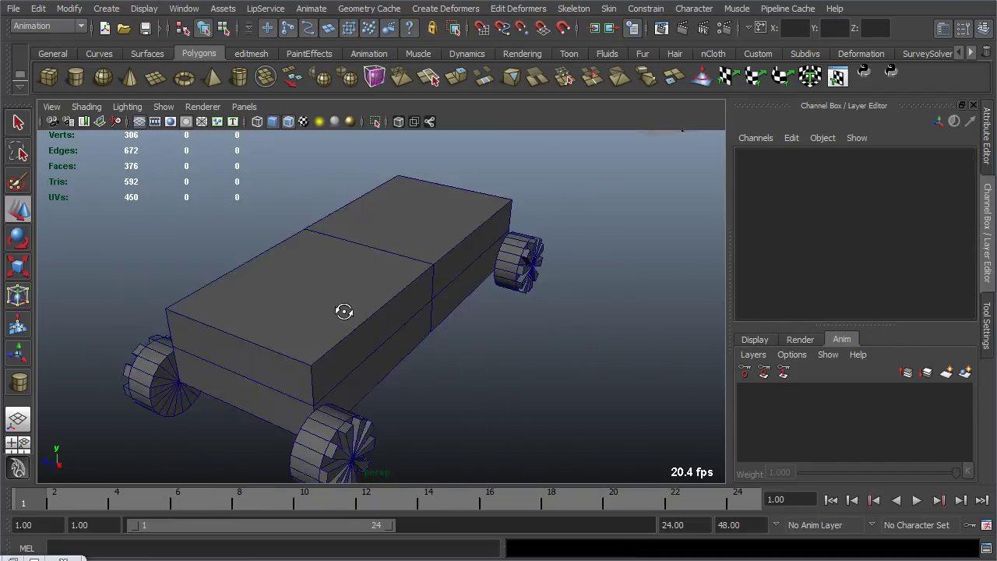
pyautogui.click(414, 322)
pyautogui.keyDown('alt'); pyautogui.moveTo(414, 322); pyautogui.dragTo(362, 314); pyautogui.keyUp('alt')
pyautogui.scroll(3, 365, 314)
pyautogui.keyDown('alt'); pyautogui.moveTo(330, 274); pyautogui.dragTo(397, 346, button='middle'); pyautogui.keyUp('alt')
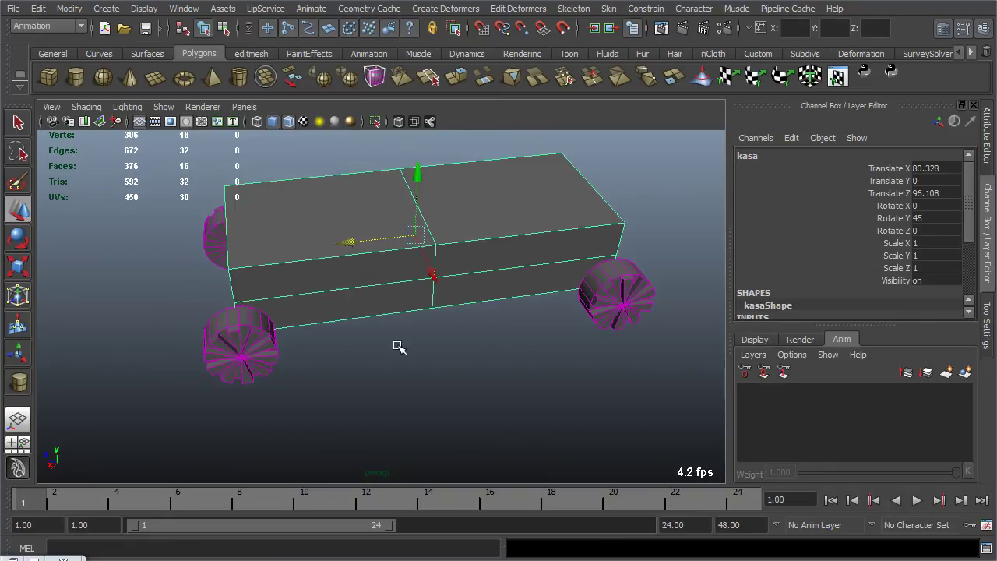
pyautogui.click(394, 348)
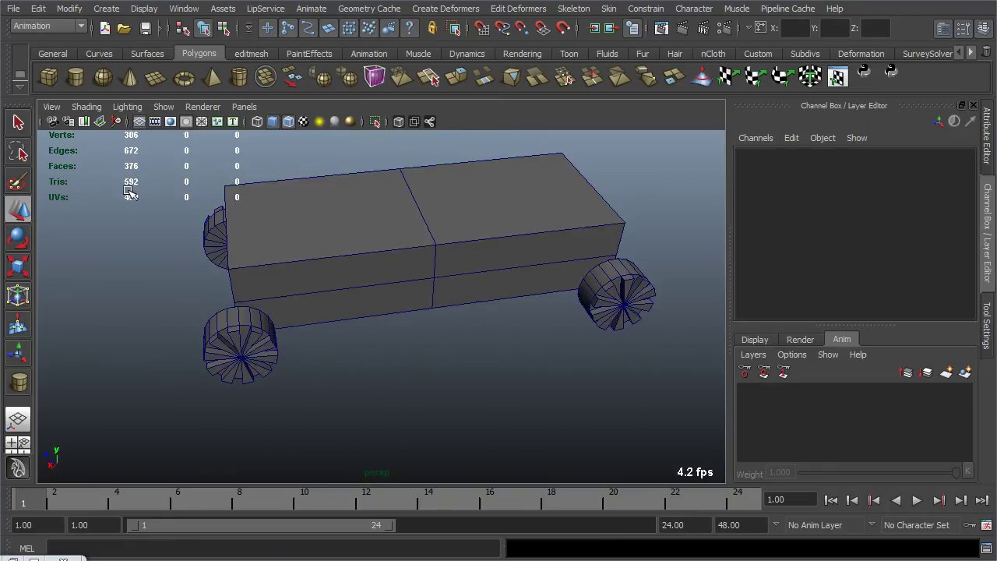
pyautogui.scroll(-2, 340, 295)
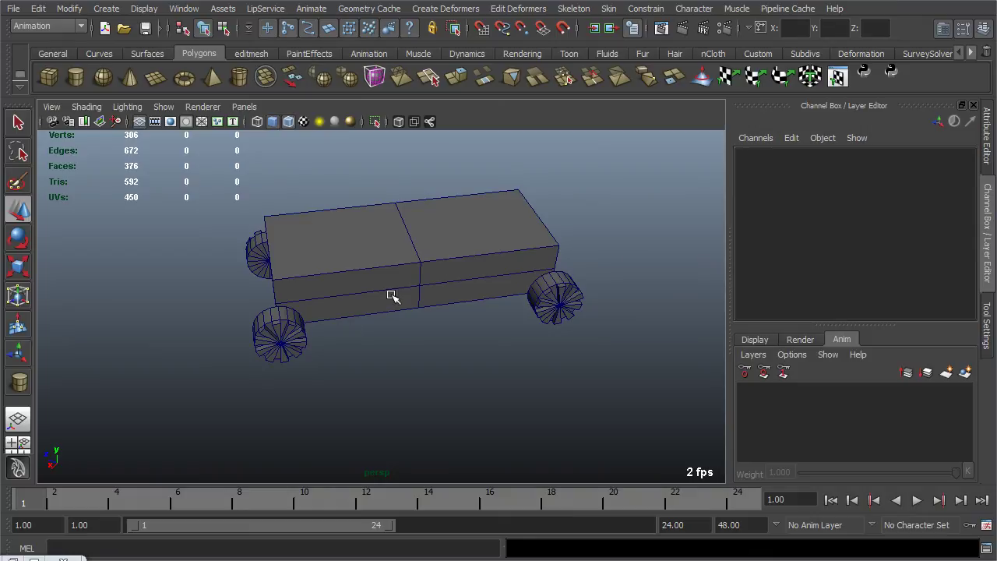